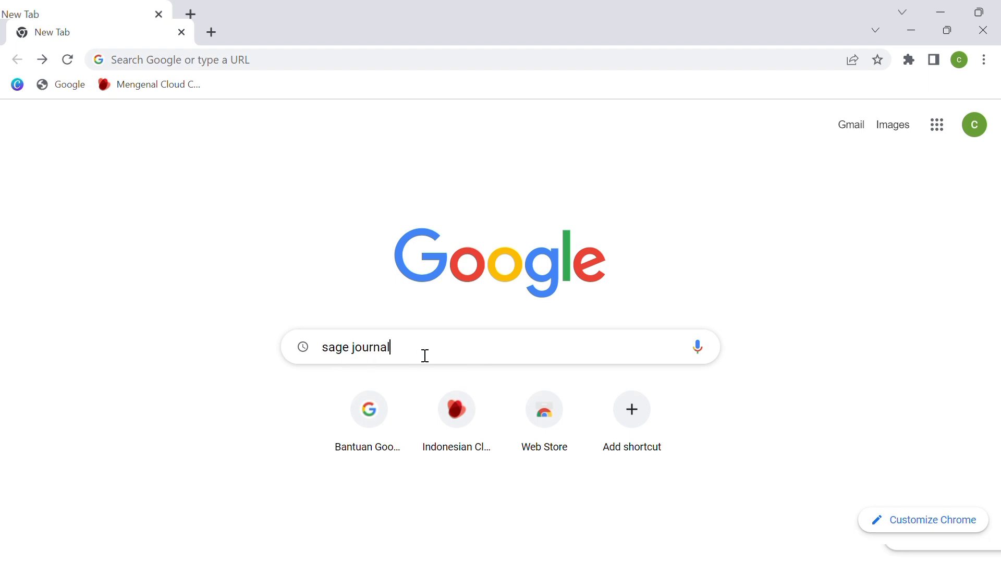
Step: Search Google for "sage journal" and open the SAGE Journals website from the results
{"action": "key", "text": "Return"}
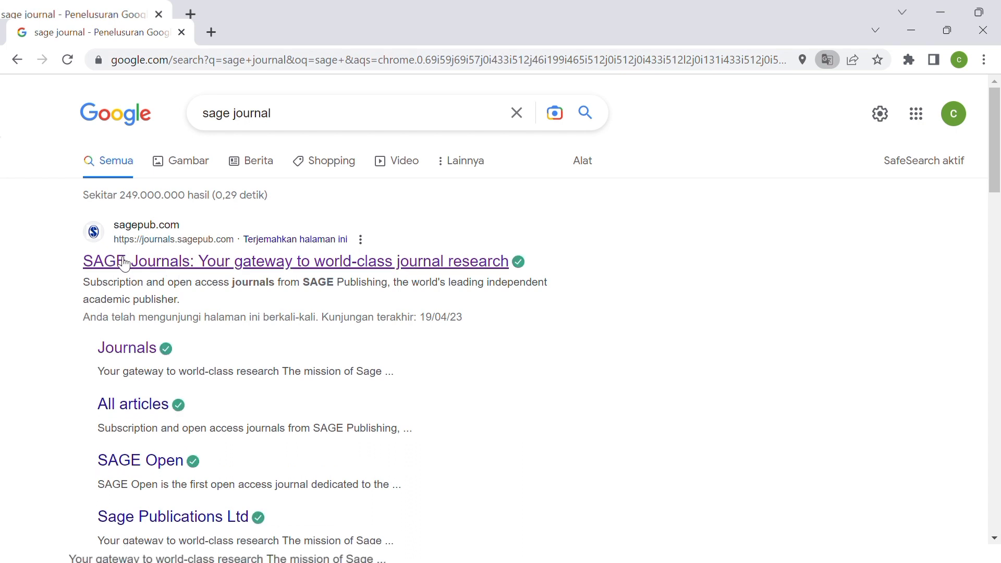
{"action": "left_click", "coordinate": [172, 264]}
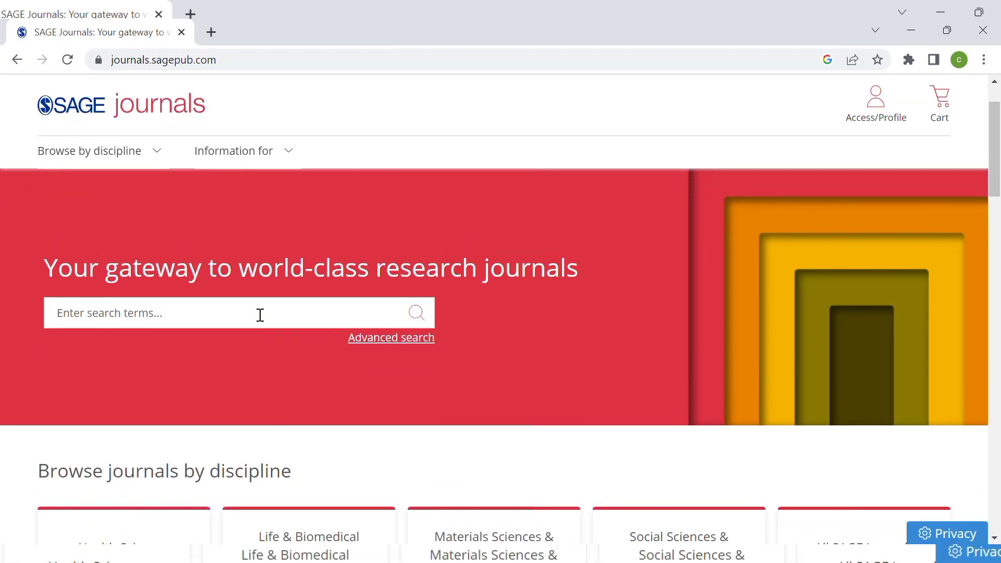
Step: Look over the SAGE Journals home page, including the article search area and the journal discipline categories
{"action": "scroll", "coordinate": [260, 315], "scroll_direction": "down", "scroll_amount": 12}
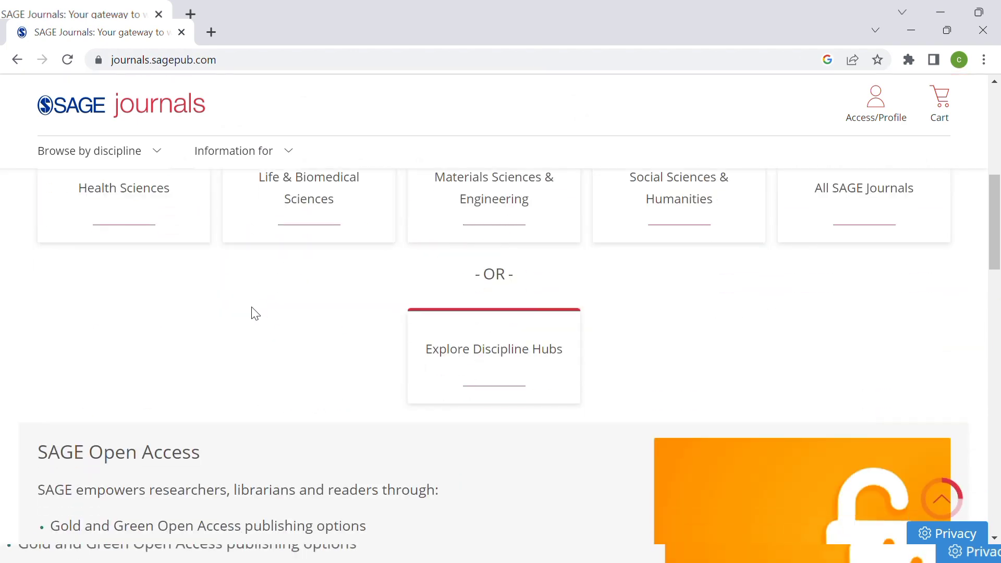
{"action": "scroll", "coordinate": [254, 313], "scroll_direction": "up", "scroll_amount": 6}
{"action": "scroll", "coordinate": [255, 313], "scroll_direction": "up", "scroll_amount": 6}
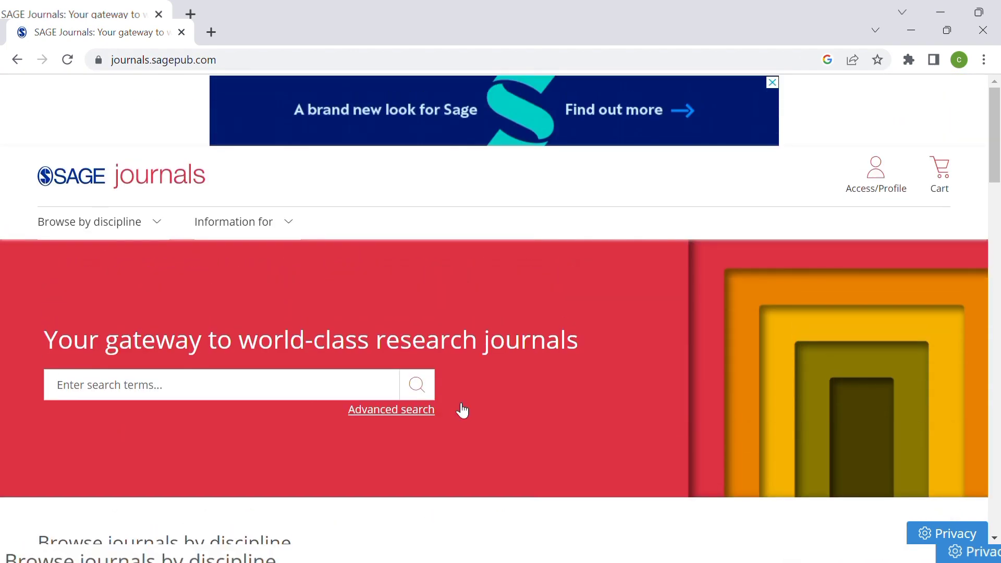
{"action": "scroll", "coordinate": [463, 409], "scroll_direction": "down", "scroll_amount": 4}
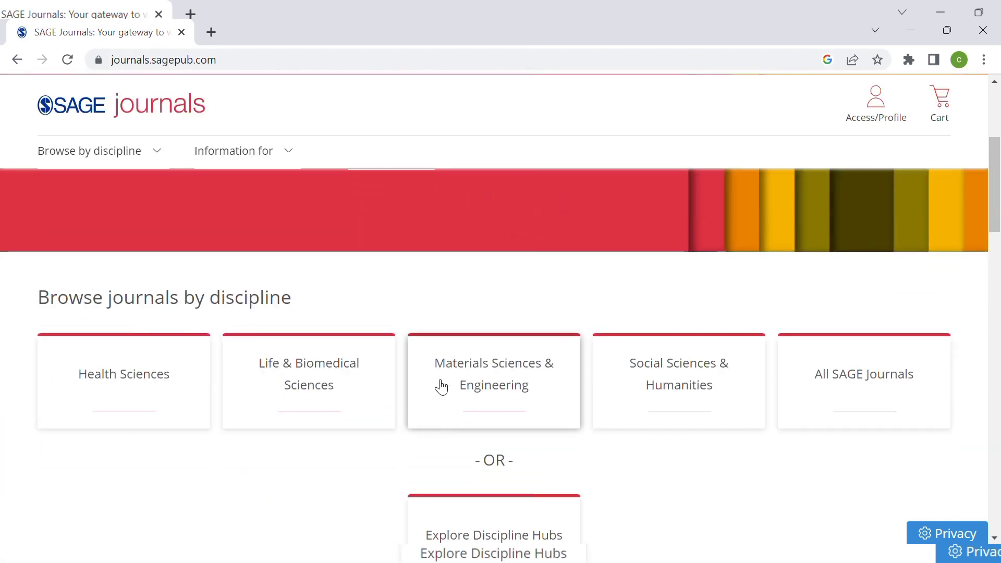
{"action": "scroll", "coordinate": [439, 386], "scroll_direction": "down", "scroll_amount": 1}
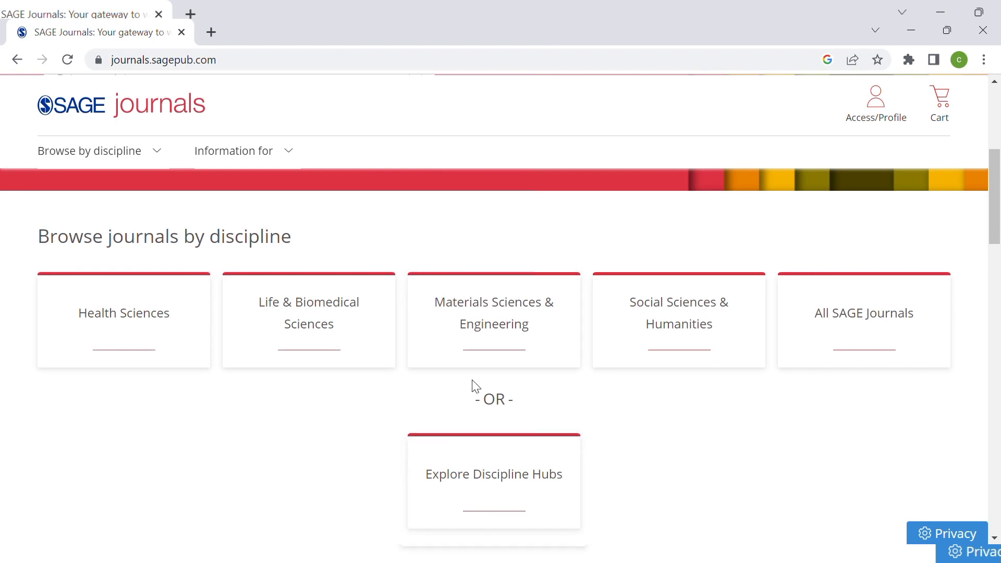
{"action": "scroll", "coordinate": [406, 384], "scroll_direction": "down", "scroll_amount": 1}
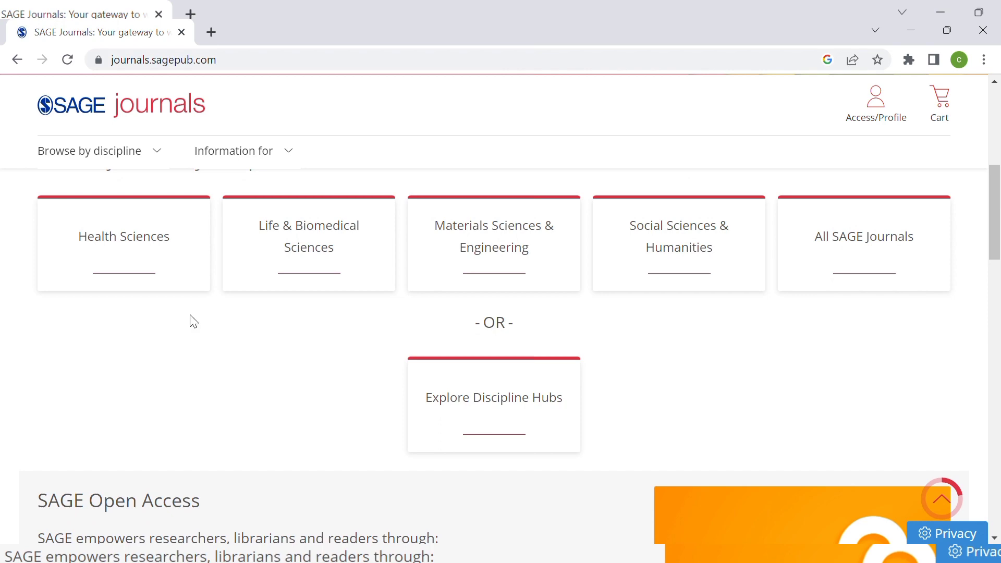
{"action": "scroll", "coordinate": [391, 295], "scroll_direction": "up", "scroll_amount": 4}
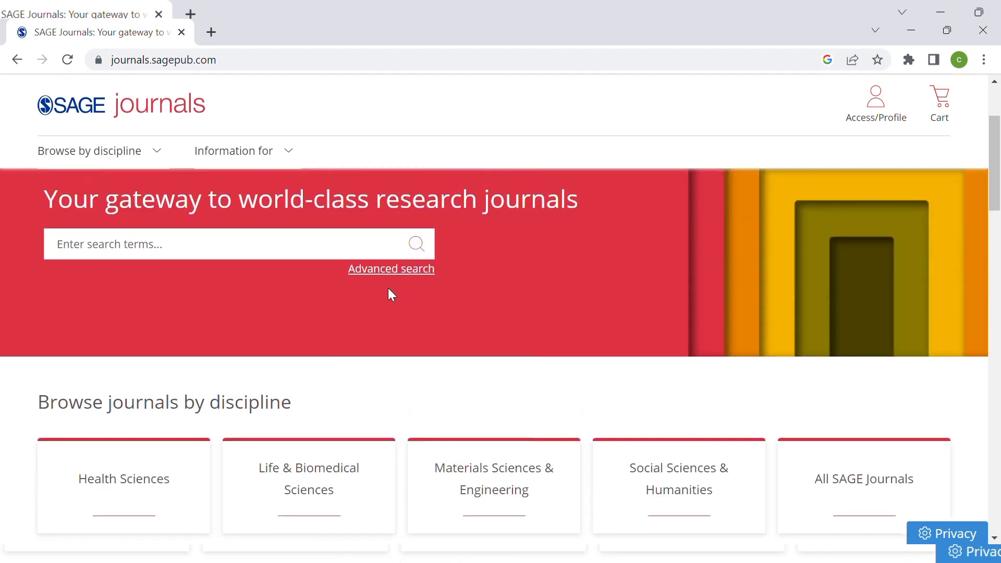
{"action": "scroll", "coordinate": [391, 295], "scroll_direction": "up", "scroll_amount": 2}
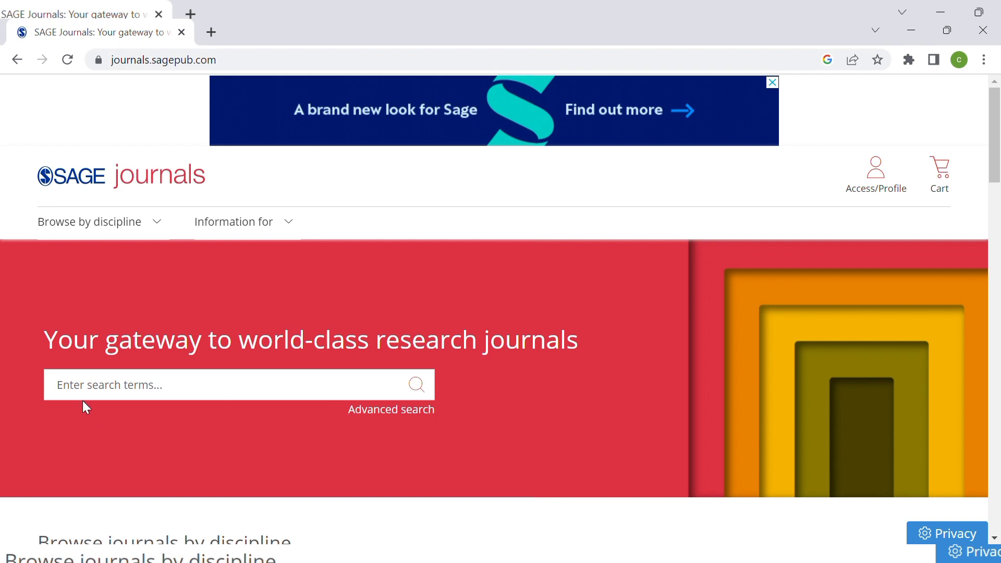
Step: Search SAGE Journals for "information literacy"
{"action": "left_click", "coordinate": [164, 397]}
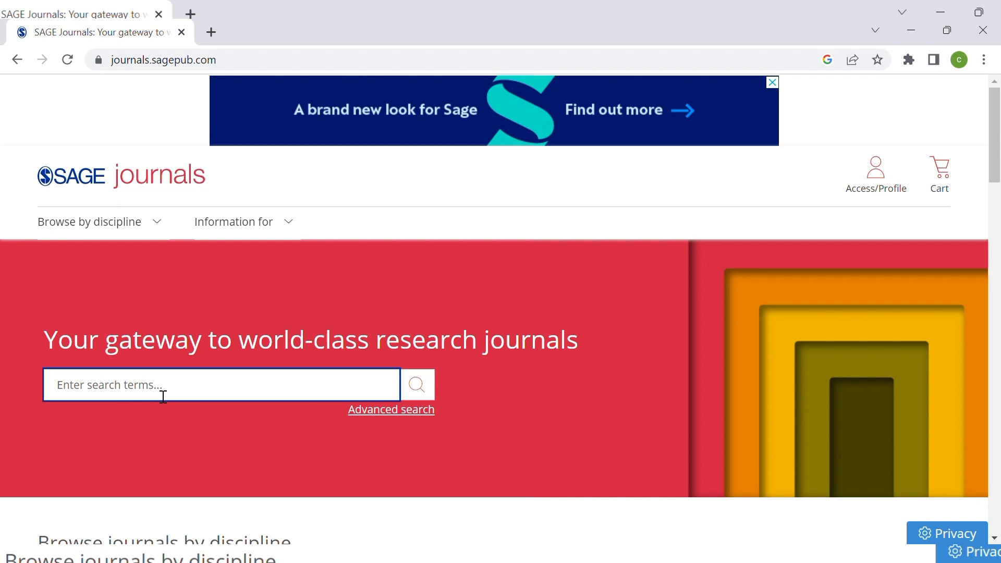
{"action": "type", "text": "information li"}
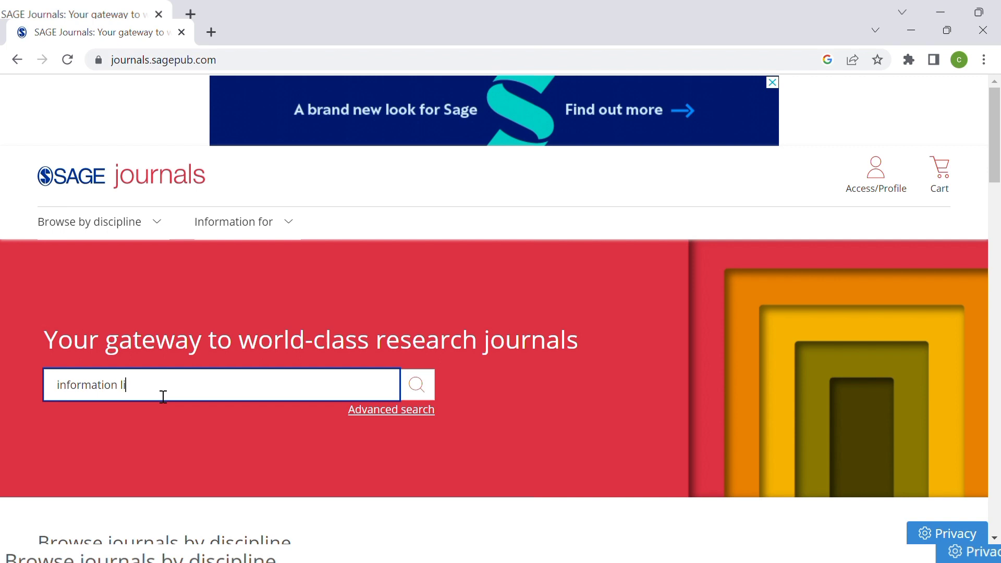
{"action": "type", "text": "teracy"}
{"action": "left_click", "coordinate": [417, 384]}
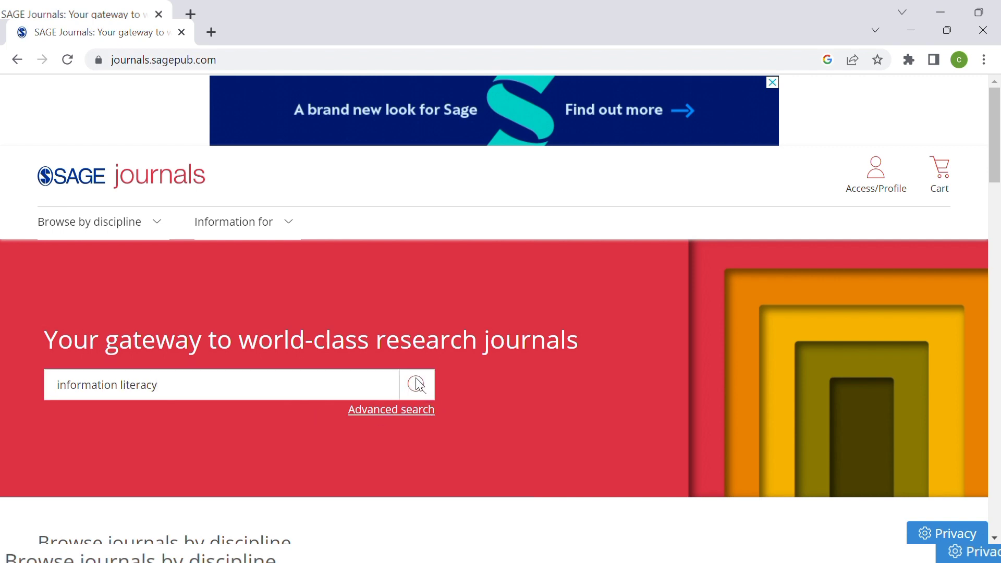
Step: Examine the information literacy search results, checking the filter categories and each article's access status
{"action": "scroll", "coordinate": [417, 385], "scroll_direction": "down", "scroll_amount": 1}
{"action": "scroll", "coordinate": [419, 385], "scroll_direction": "down", "scroll_amount": 3}
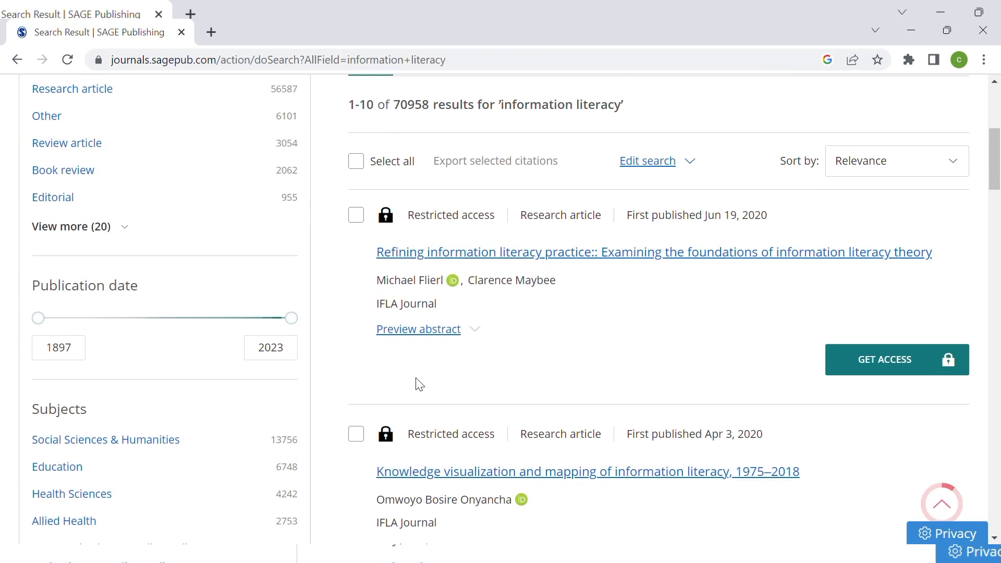
{"action": "scroll", "coordinate": [417, 383], "scroll_direction": "up", "scroll_amount": 2}
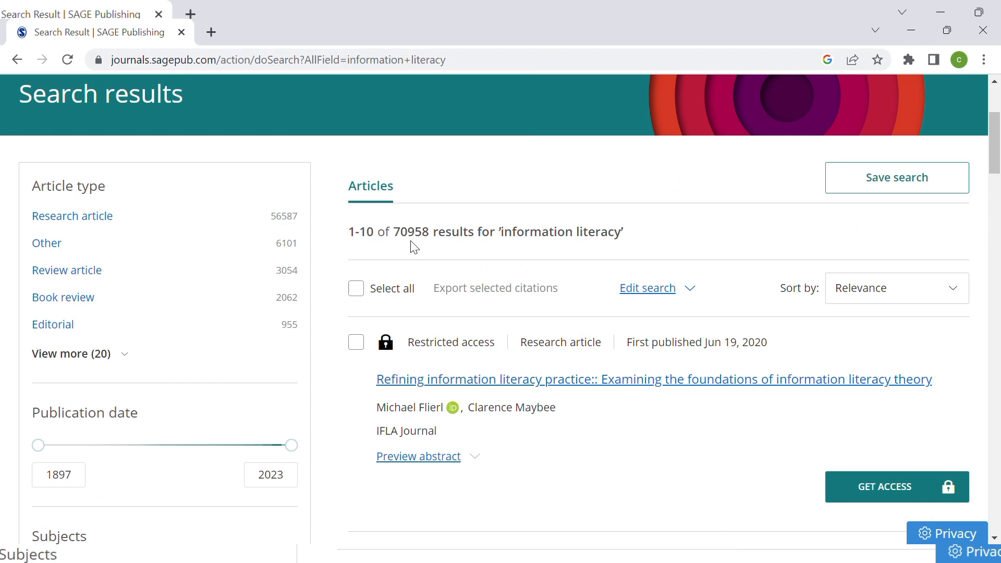
{"action": "scroll", "coordinate": [443, 246], "scroll_direction": "down", "scroll_amount": 1}
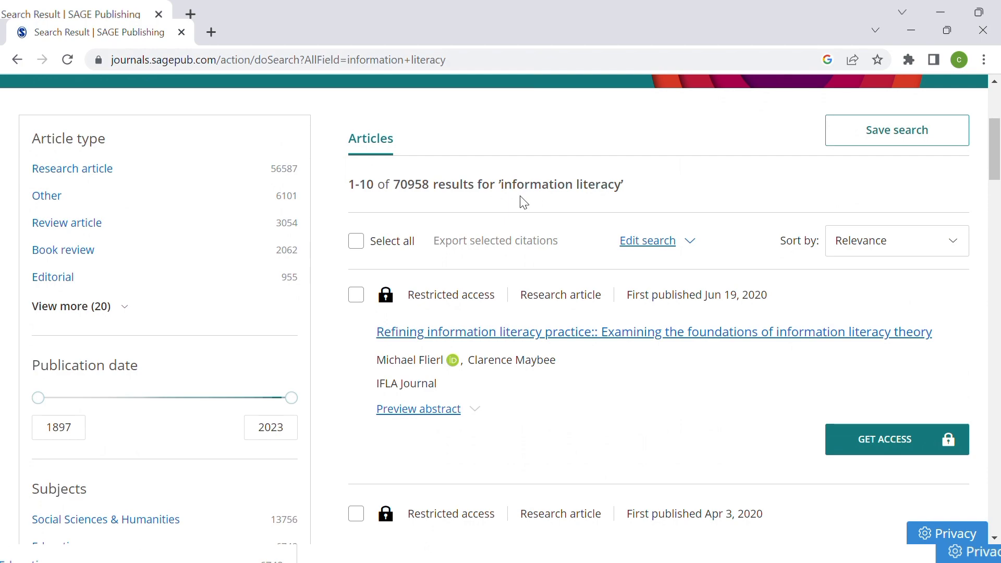
{"action": "scroll", "coordinate": [600, 204], "scroll_direction": "down", "scroll_amount": 10}
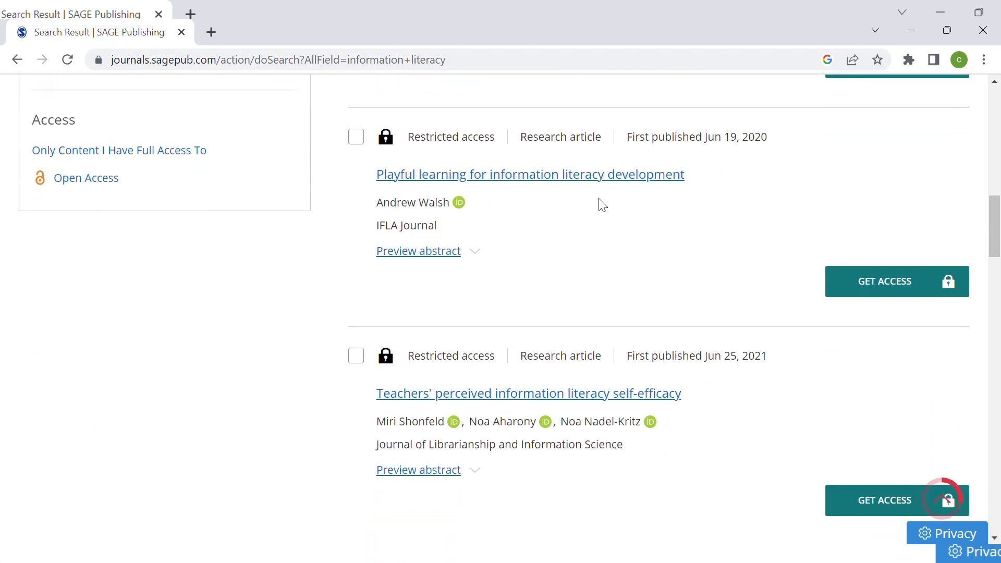
{"action": "scroll", "coordinate": [603, 205], "scroll_direction": "down", "scroll_amount": 15}
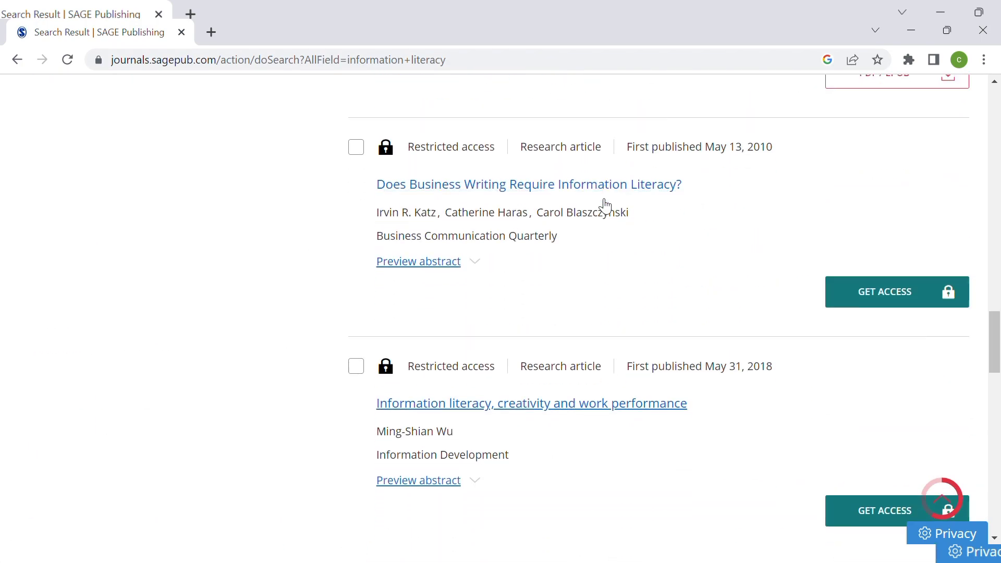
{"action": "scroll", "coordinate": [605, 206], "scroll_direction": "up", "scroll_amount": 15}
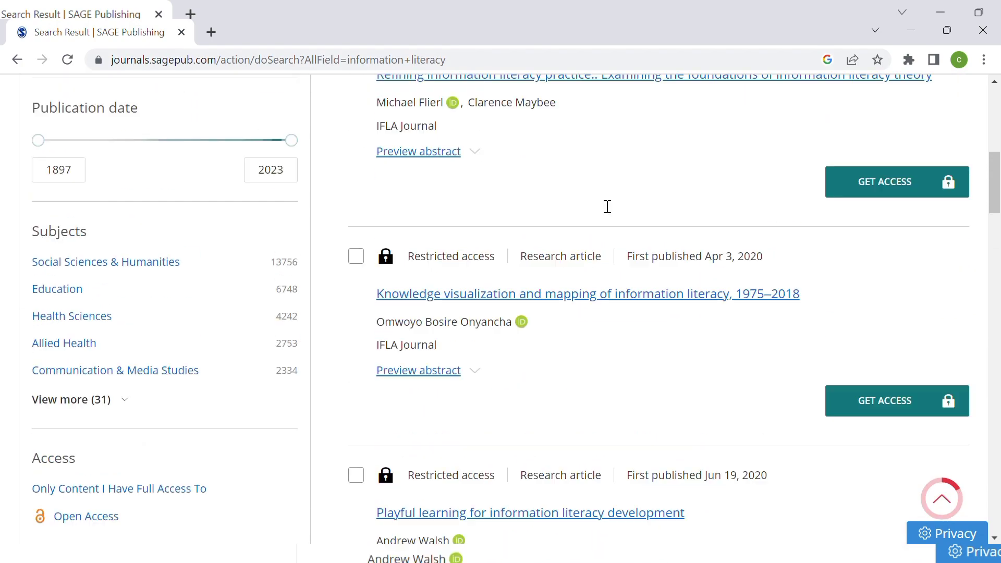
{"action": "scroll", "coordinate": [607, 206], "scroll_direction": "up", "scroll_amount": 4}
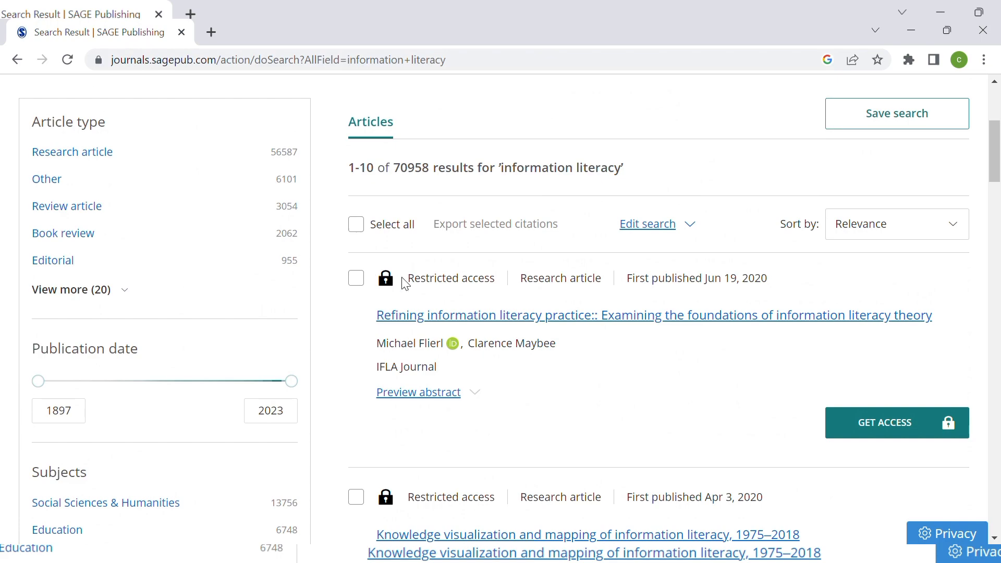
{"action": "scroll", "coordinate": [384, 279], "scroll_direction": "down", "scroll_amount": 3}
{"action": "scroll", "coordinate": [384, 279], "scroll_direction": "down", "scroll_amount": 15}
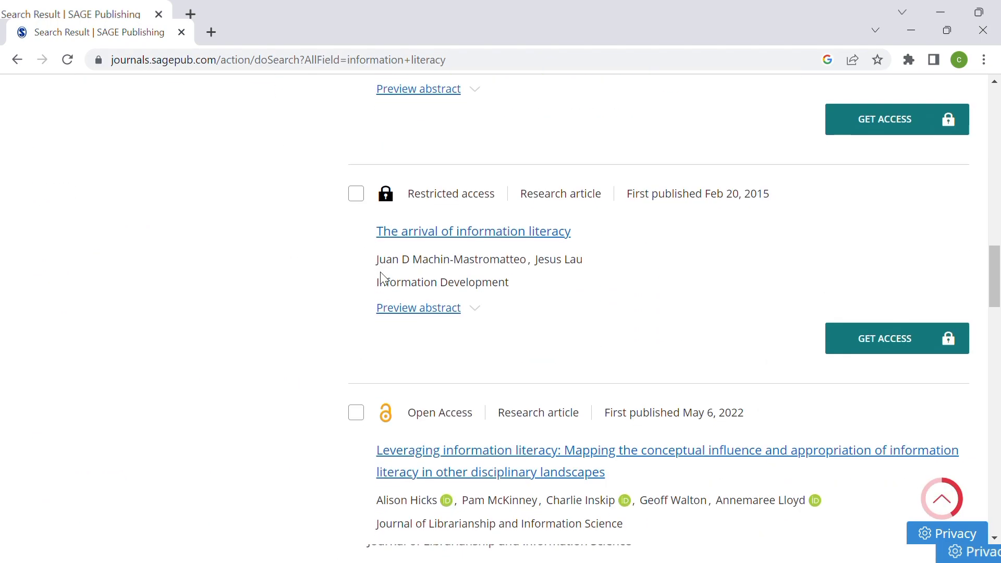
{"action": "scroll", "coordinate": [417, 260], "scroll_direction": "up", "scroll_amount": 15}
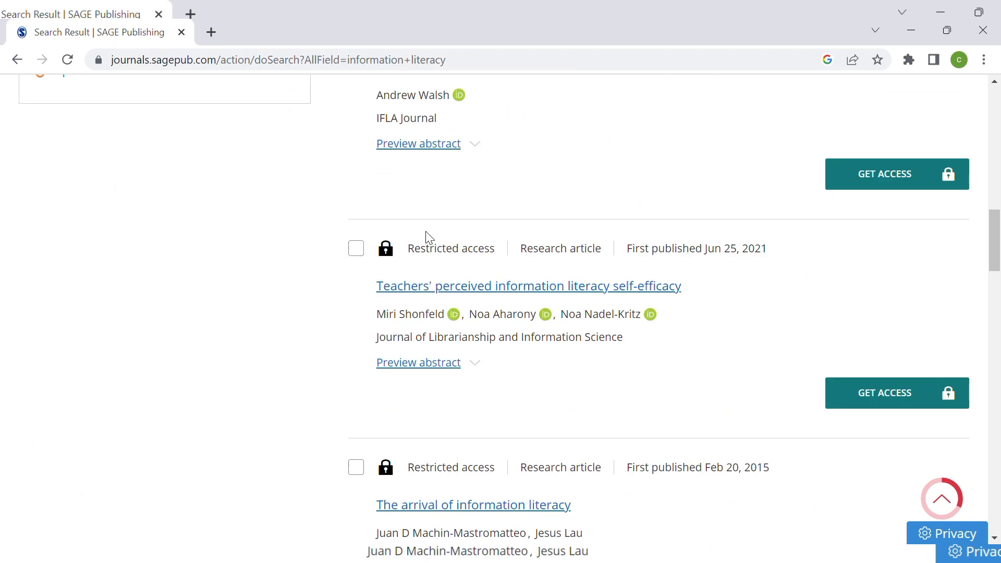
{"action": "scroll", "coordinate": [432, 238], "scroll_direction": "down", "scroll_amount": 5}
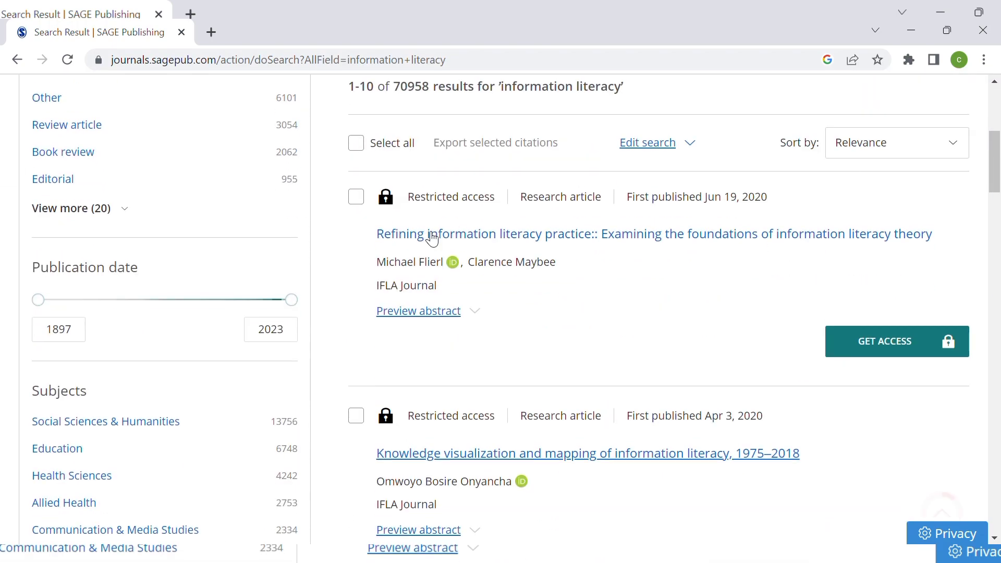
Step: Filter the information literacy search results to Open Access articles only
{"action": "scroll", "coordinate": [432, 239], "scroll_direction": "down", "scroll_amount": 4}
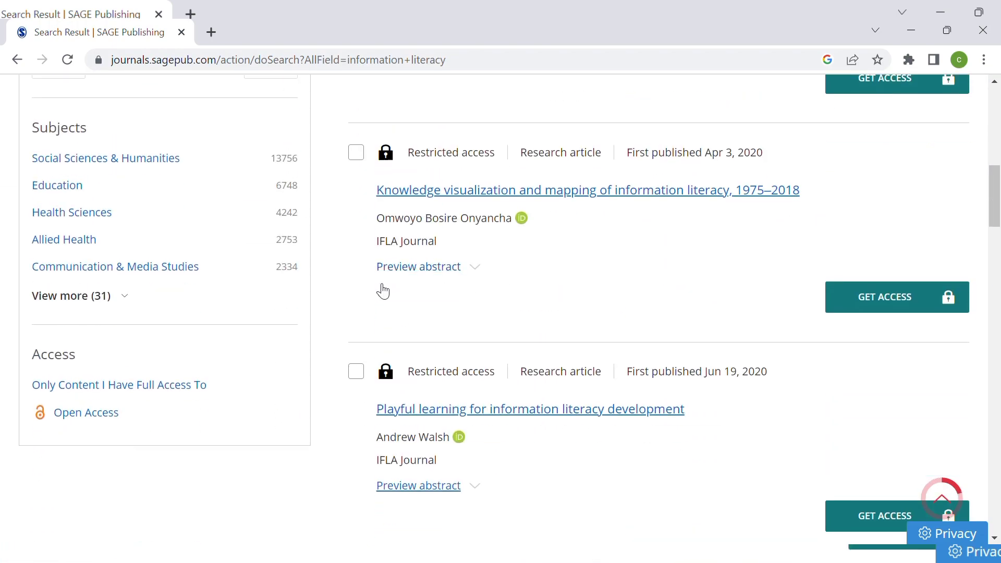
{"action": "left_click", "coordinate": [101, 417]}
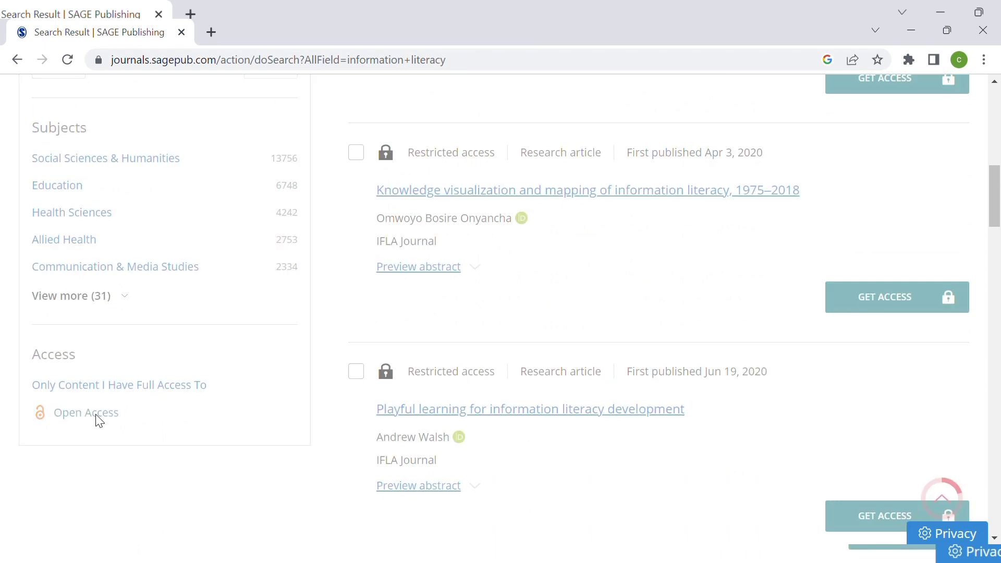
{"action": "scroll", "coordinate": [396, 323], "scroll_direction": "up", "scroll_amount": 7}
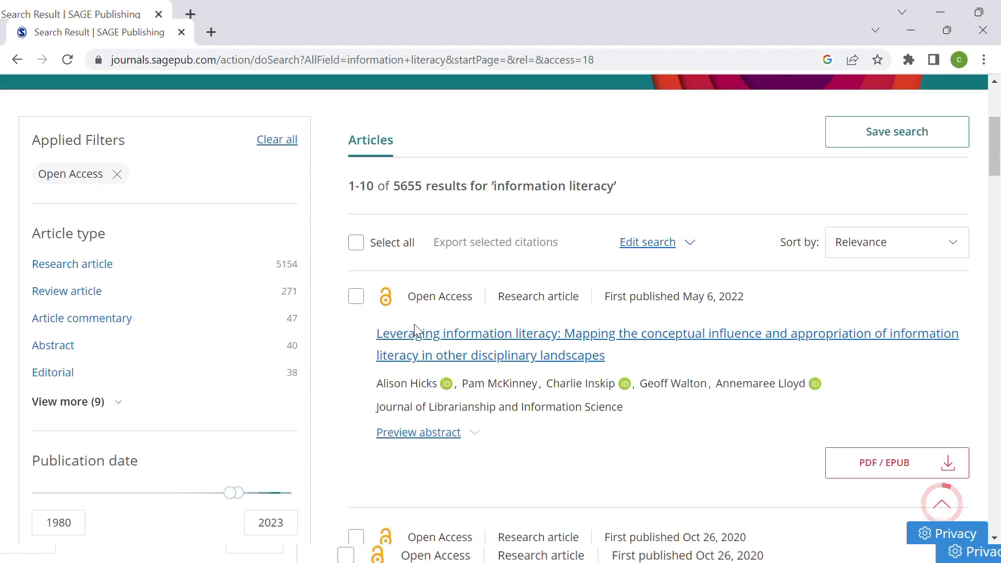
Step: Review the filtered article list, checking the access labels, PDF / EPUB download options and remaining filter categories
{"action": "scroll", "coordinate": [417, 328], "scroll_direction": "down", "scroll_amount": 5}
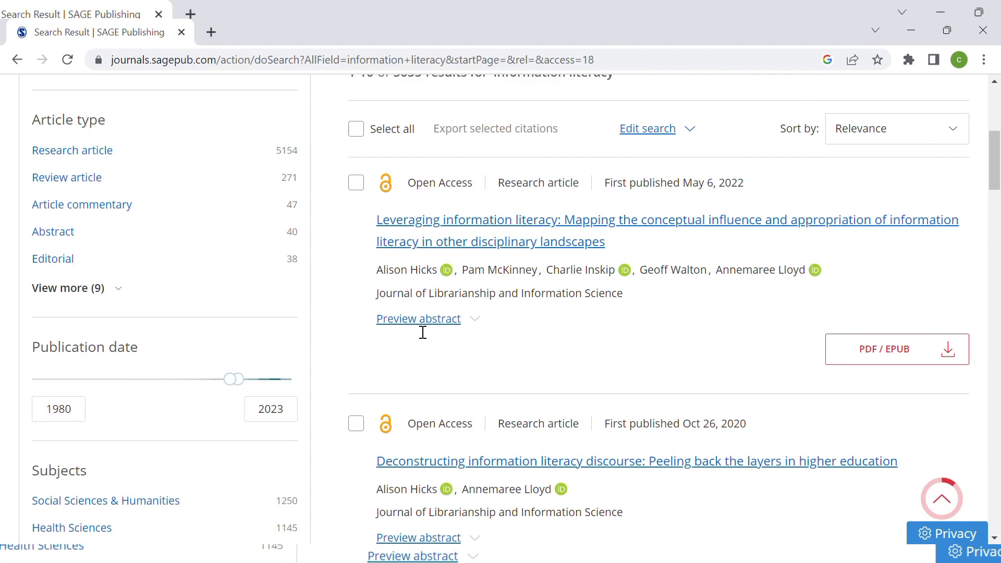
{"action": "scroll", "coordinate": [422, 332], "scroll_direction": "up", "scroll_amount": 3}
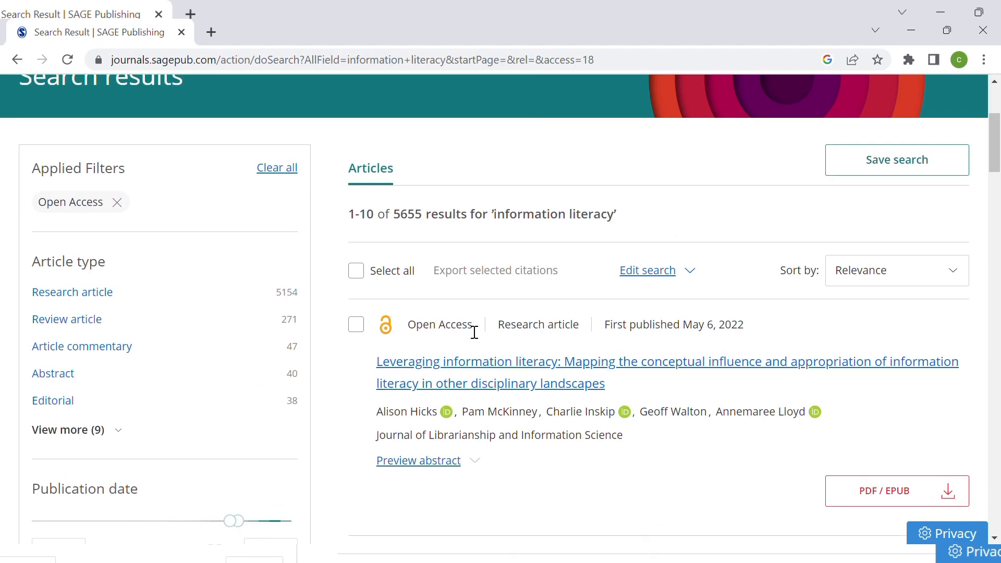
{"action": "scroll", "coordinate": [379, 334], "scroll_direction": "down", "scroll_amount": 1}
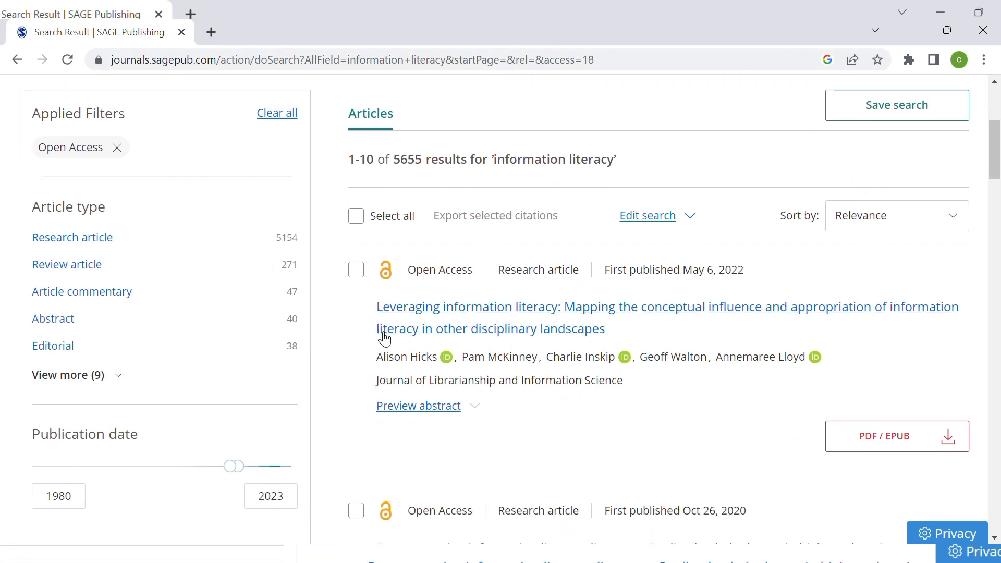
{"action": "scroll", "coordinate": [383, 339], "scroll_direction": "down", "scroll_amount": 2}
{"action": "scroll", "coordinate": [382, 338], "scroll_direction": "down", "scroll_amount": 2}
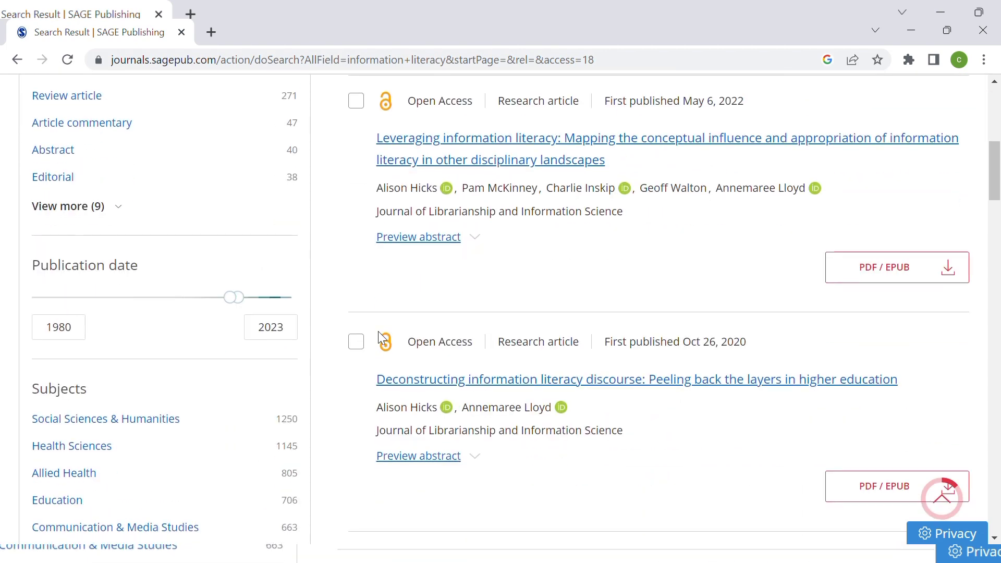
{"action": "scroll", "coordinate": [382, 338], "scroll_direction": "down", "scroll_amount": 1}
{"action": "scroll", "coordinate": [383, 336], "scroll_direction": "down", "scroll_amount": 4}
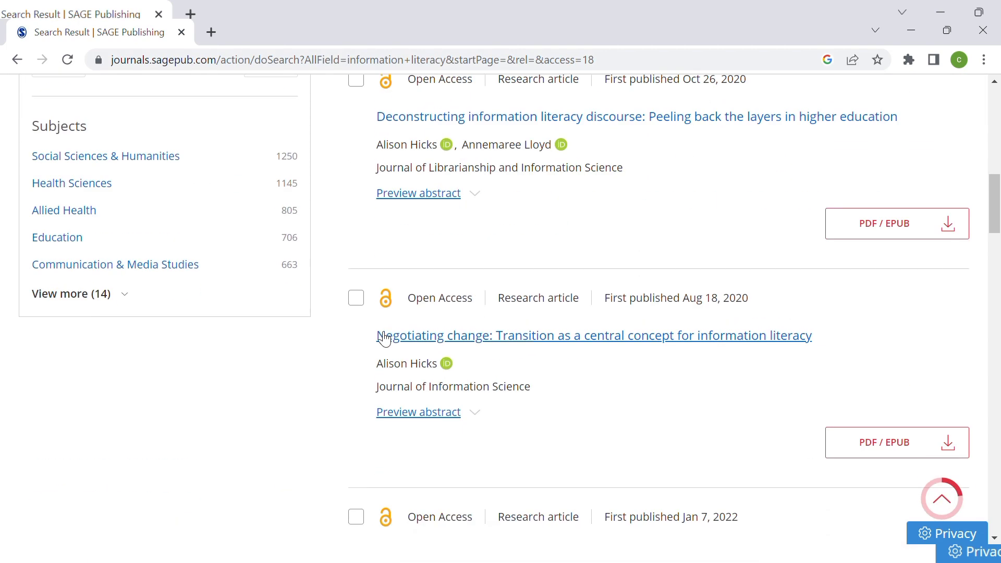
{"action": "scroll", "coordinate": [380, 337], "scroll_direction": "up", "scroll_amount": 8}
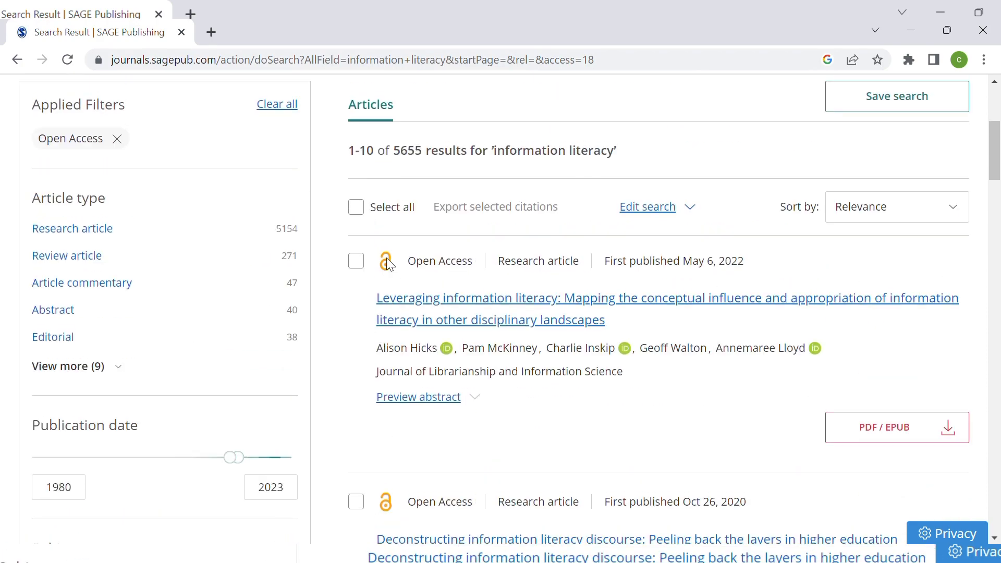
{"action": "scroll", "coordinate": [484, 286], "scroll_direction": "down", "scroll_amount": 2}
{"action": "scroll", "coordinate": [484, 286], "scroll_direction": "down", "scroll_amount": 4}
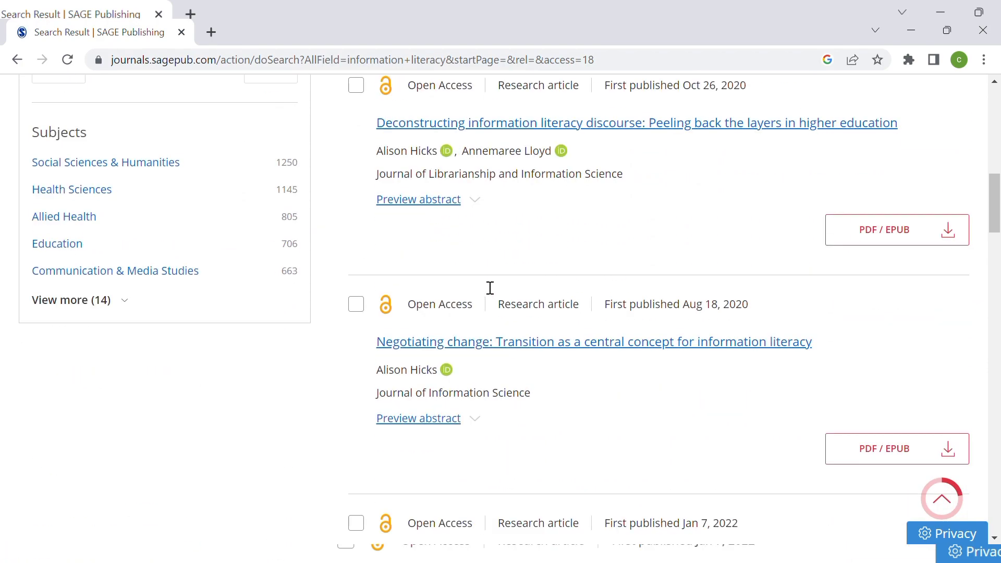
{"action": "scroll", "coordinate": [485, 286], "scroll_direction": "up", "scroll_amount": 5}
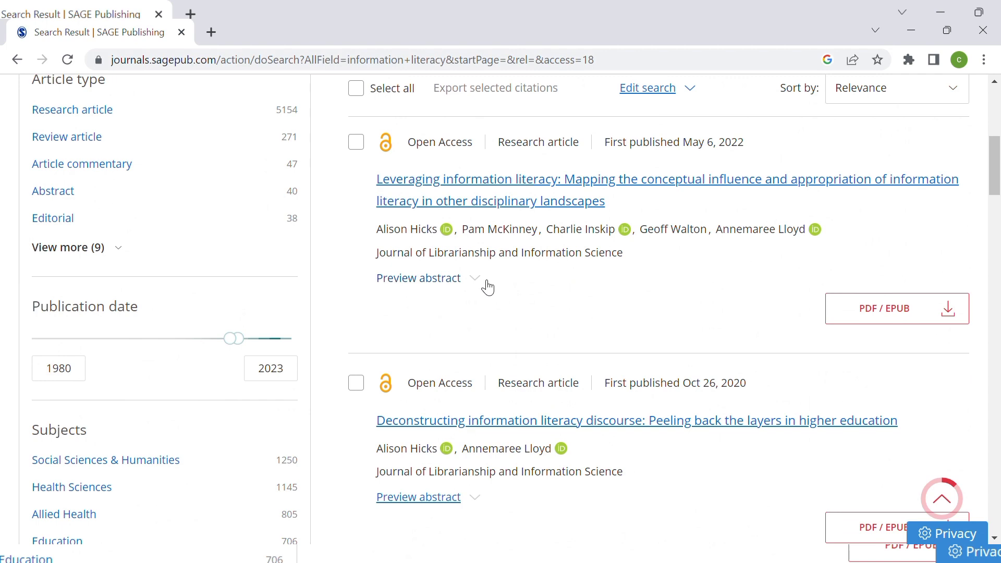
{"action": "scroll", "coordinate": [488, 286], "scroll_direction": "up", "scroll_amount": 2}
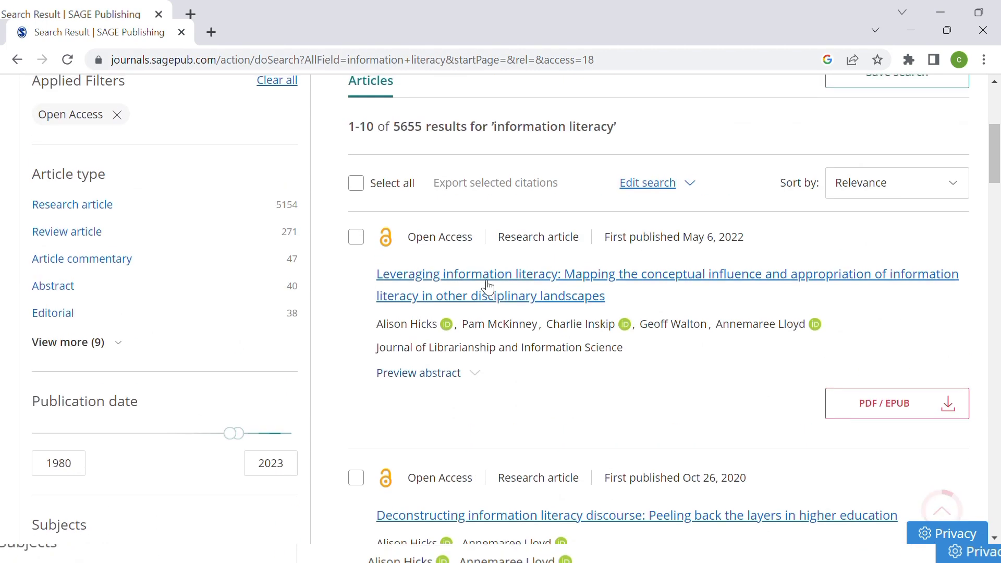
{"action": "scroll", "coordinate": [359, 284], "scroll_direction": "up", "scroll_amount": 3}
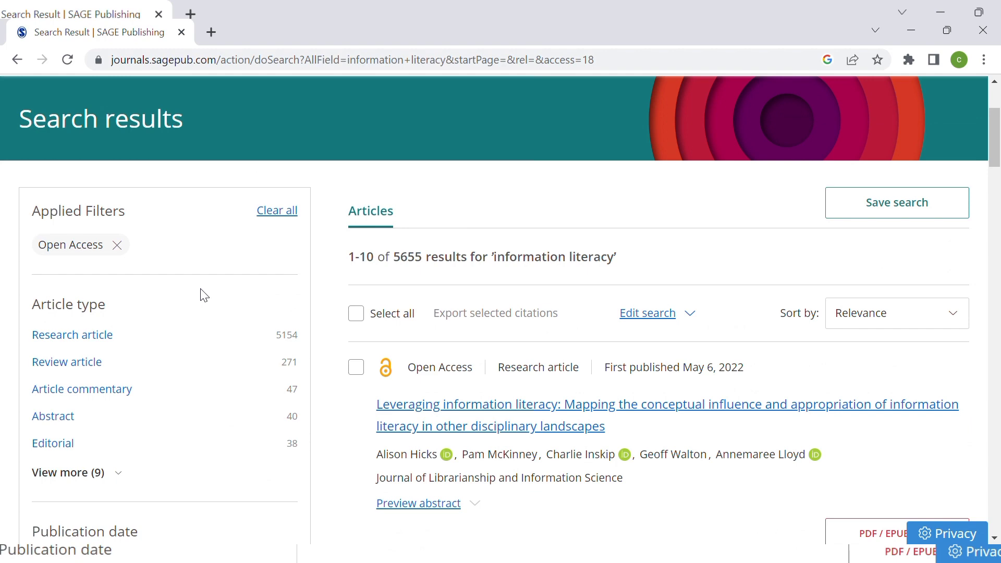
Step: Limit the Open Access results to the publication date range 1980–2010 and check the updated result list
{"action": "scroll", "coordinate": [146, 346], "scroll_direction": "down", "scroll_amount": 4}
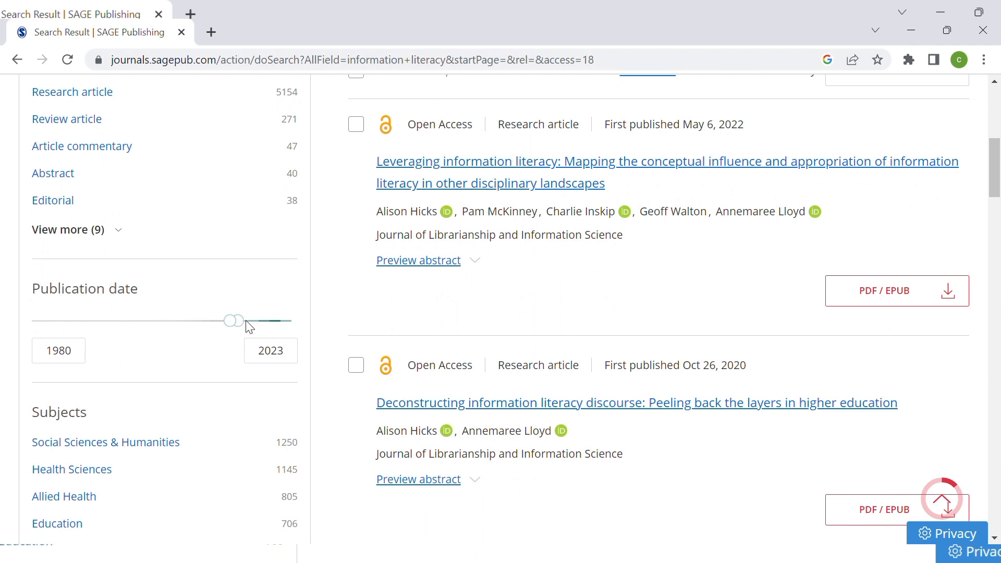
{"action": "left_click_drag", "start_coordinate": [245, 322], "coordinate": [275, 329]}
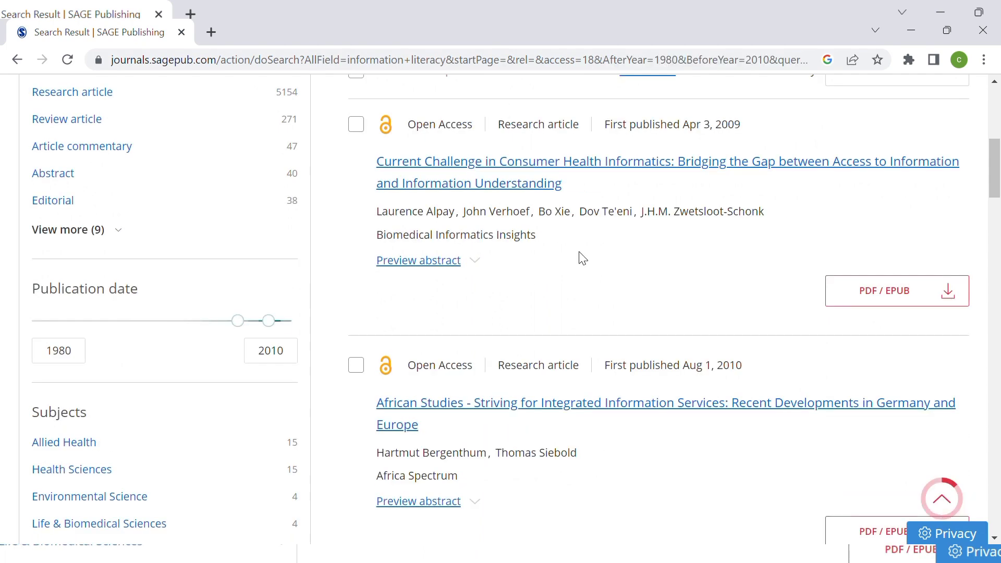
{"action": "scroll", "coordinate": [581, 258], "scroll_direction": "up", "scroll_amount": 2}
{"action": "scroll", "coordinate": [586, 259], "scroll_direction": "up", "scroll_amount": 3}
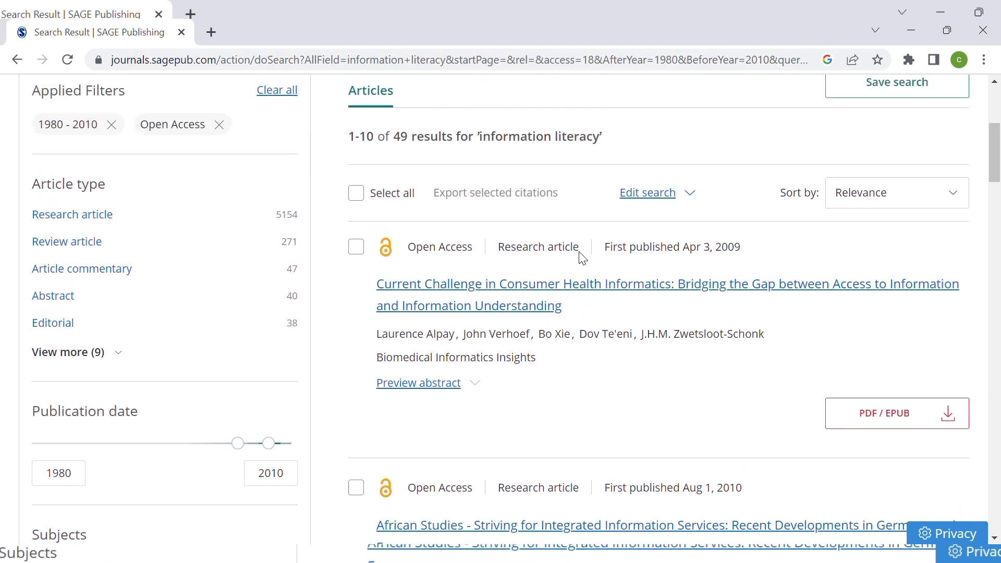
{"action": "scroll", "coordinate": [587, 258], "scroll_direction": "down", "scroll_amount": 1}
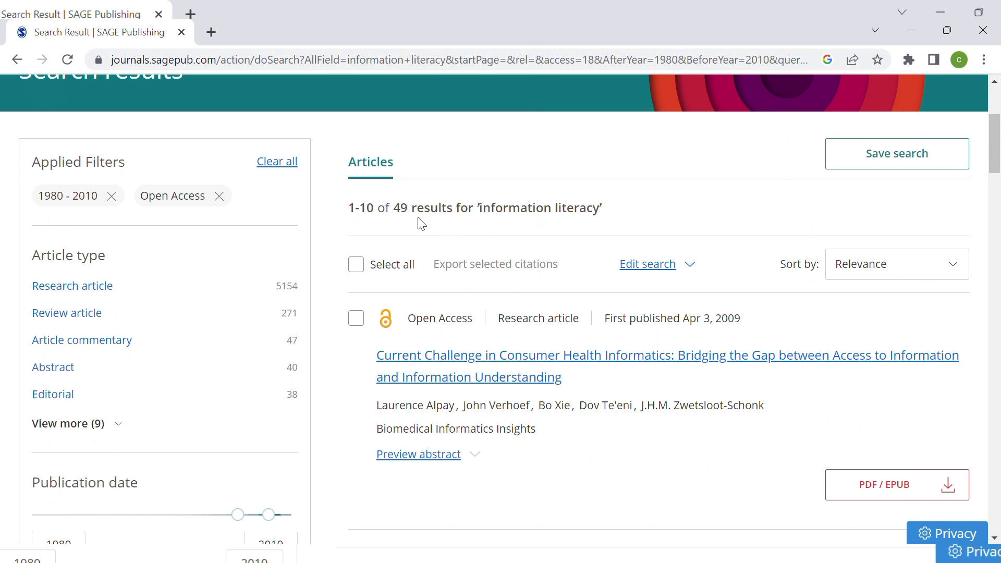
{"action": "scroll", "coordinate": [418, 223], "scroll_direction": "down", "scroll_amount": 1}
{"action": "scroll", "coordinate": [421, 224], "scroll_direction": "up", "scroll_amount": 1}
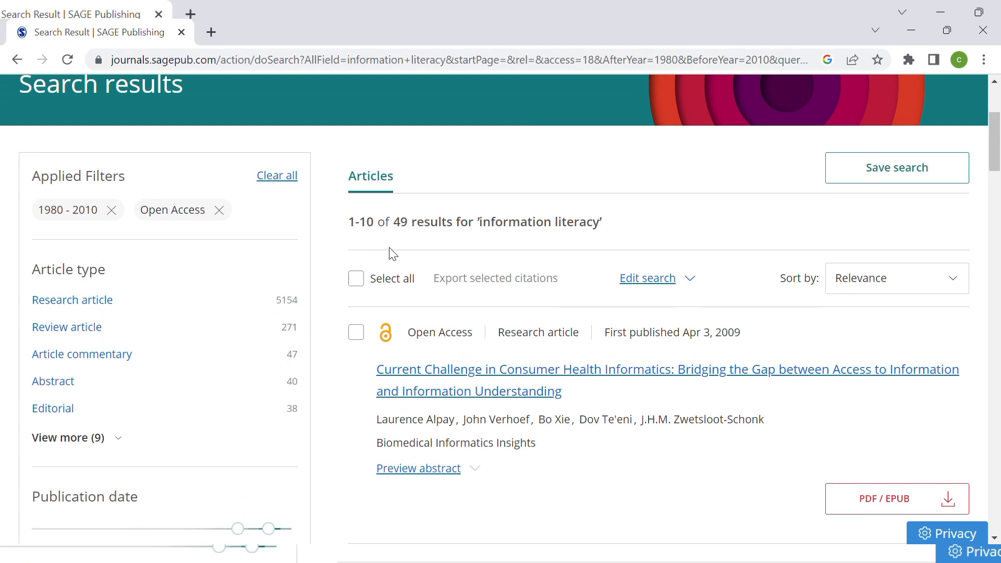
Step: Raise the start year of the publication date filter to 2000
{"action": "scroll", "coordinate": [418, 228], "scroll_direction": "down", "scroll_amount": 4}
{"action": "scroll", "coordinate": [420, 269], "scroll_direction": "down", "scroll_amount": 3}
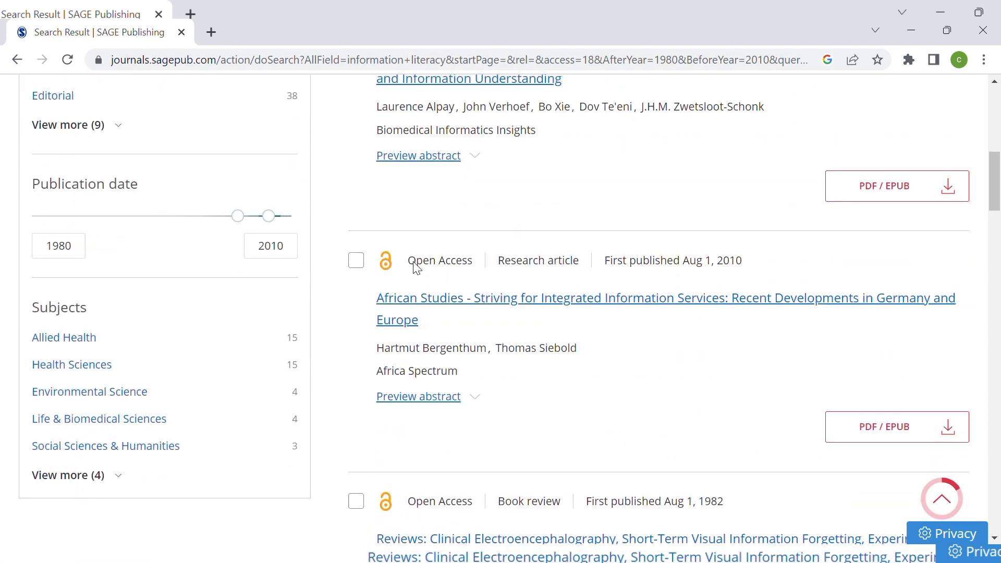
{"action": "scroll", "coordinate": [418, 268], "scroll_direction": "up", "scroll_amount": 2}
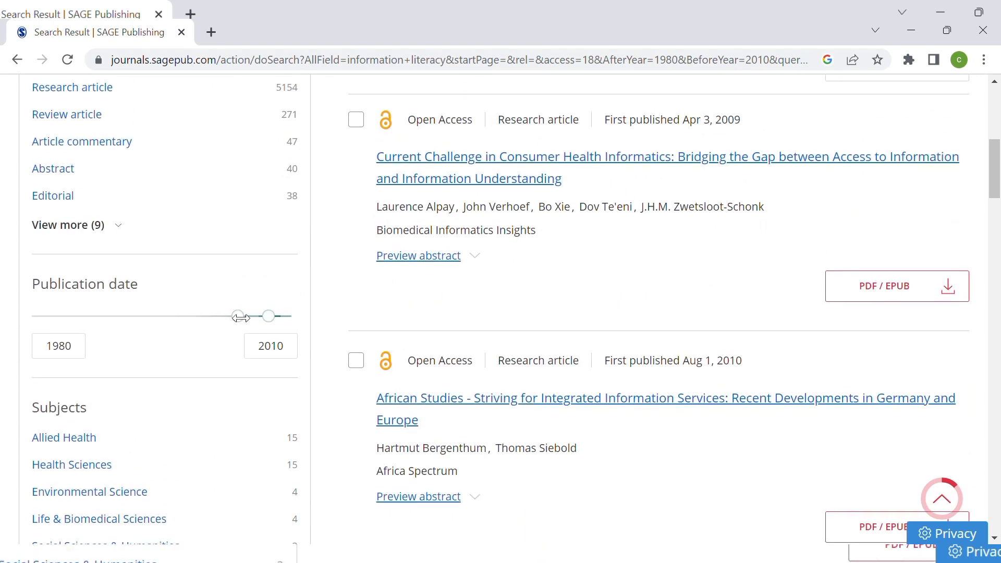
{"action": "left_click_drag", "start_coordinate": [240, 318], "coordinate": [253, 318]}
{"action": "scroll", "coordinate": [442, 324], "scroll_direction": "up", "scroll_amount": 5}
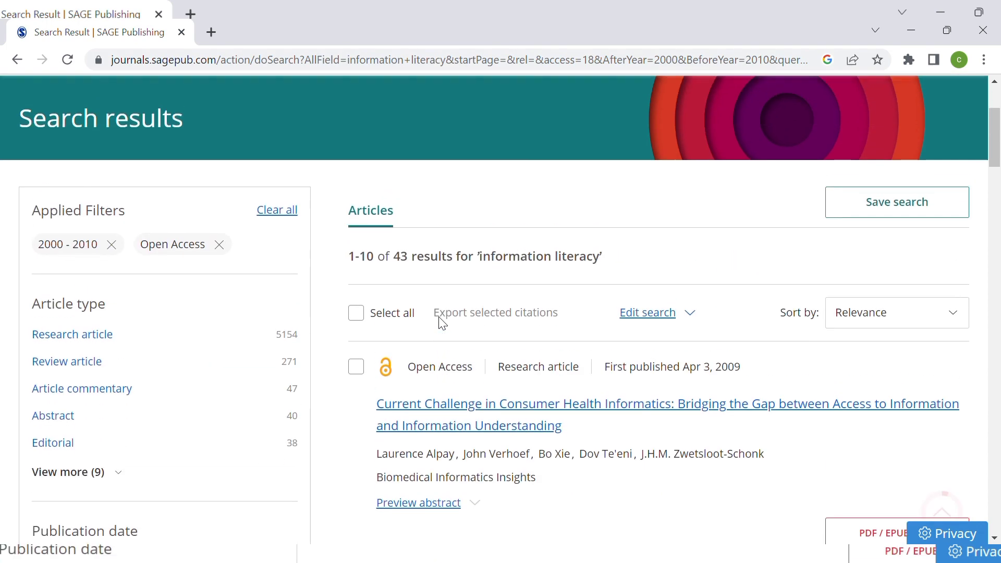
Step: Review the date-filtered article list, checking the applied filters, result count, access labels and first-published dates
{"action": "scroll", "coordinate": [441, 321], "scroll_direction": "up", "scroll_amount": 1}
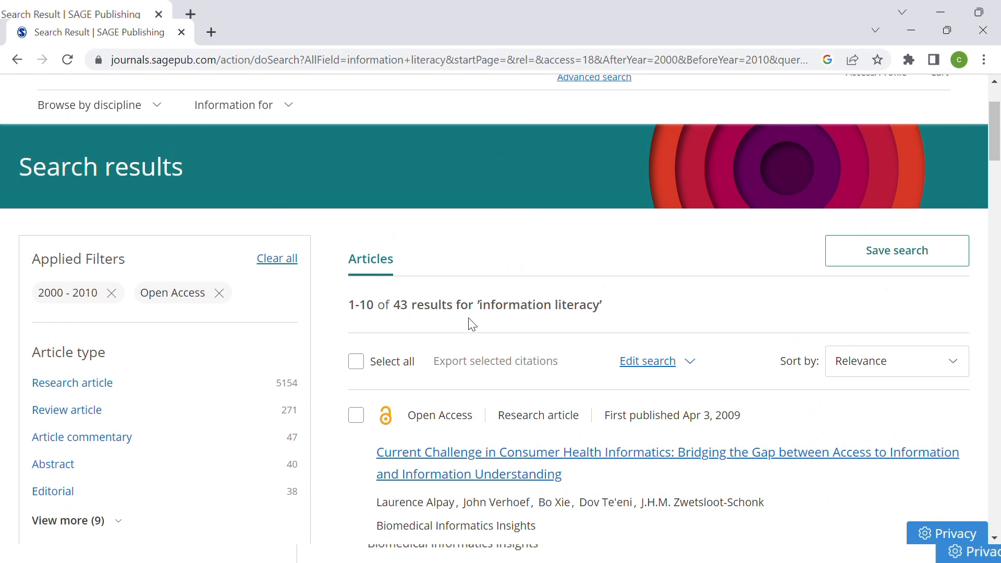
{"action": "scroll", "coordinate": [476, 324], "scroll_direction": "down", "scroll_amount": 1}
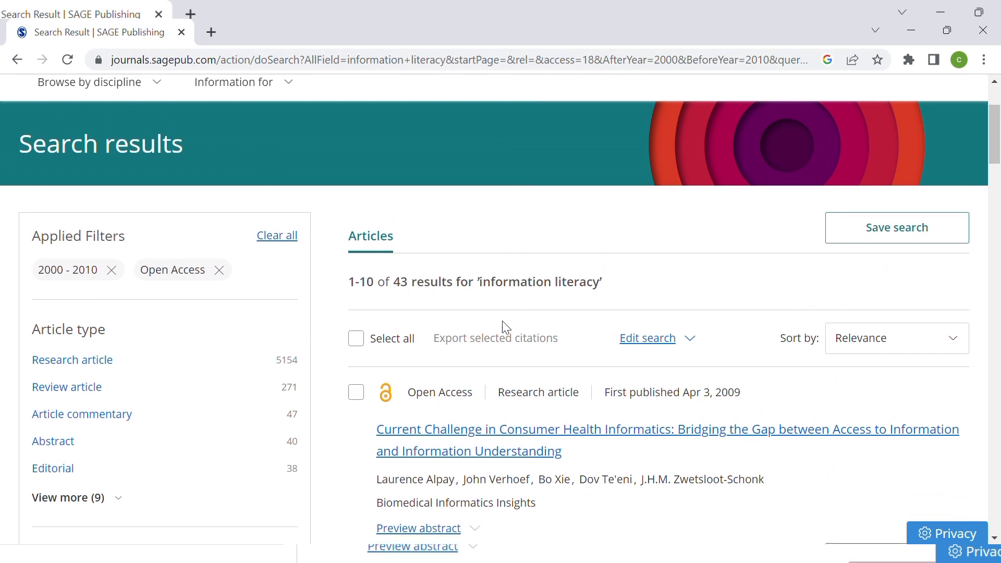
{"action": "scroll", "coordinate": [506, 328], "scroll_direction": "down", "scroll_amount": 10}
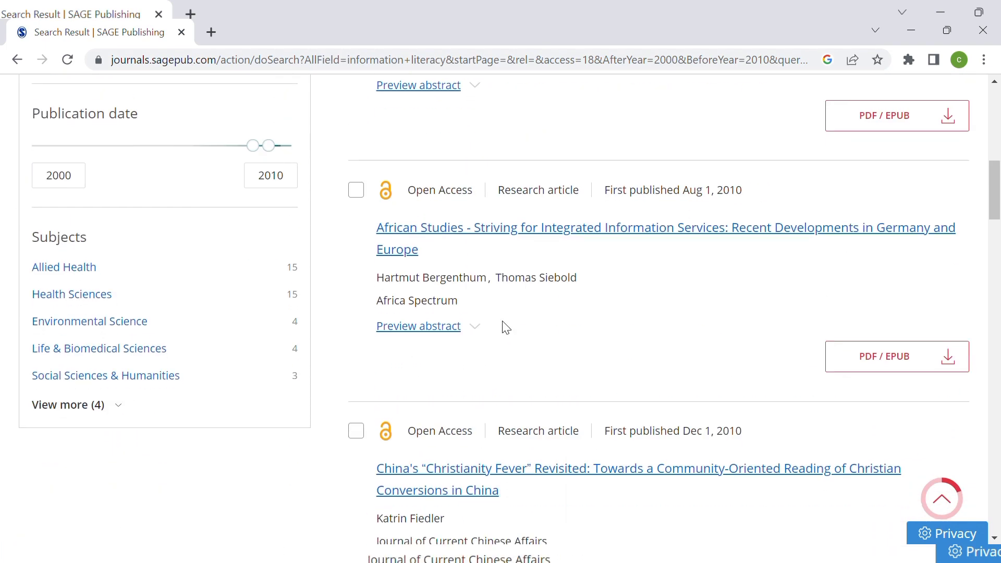
{"action": "scroll", "coordinate": [506, 328], "scroll_direction": "up", "scroll_amount": 6}
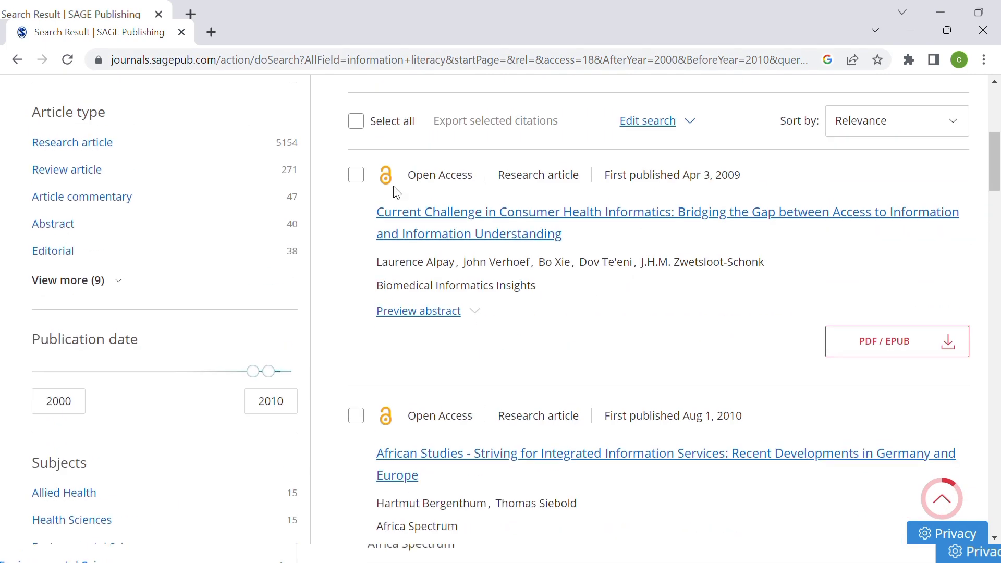
{"action": "scroll", "coordinate": [480, 334], "scroll_direction": "down", "scroll_amount": 2}
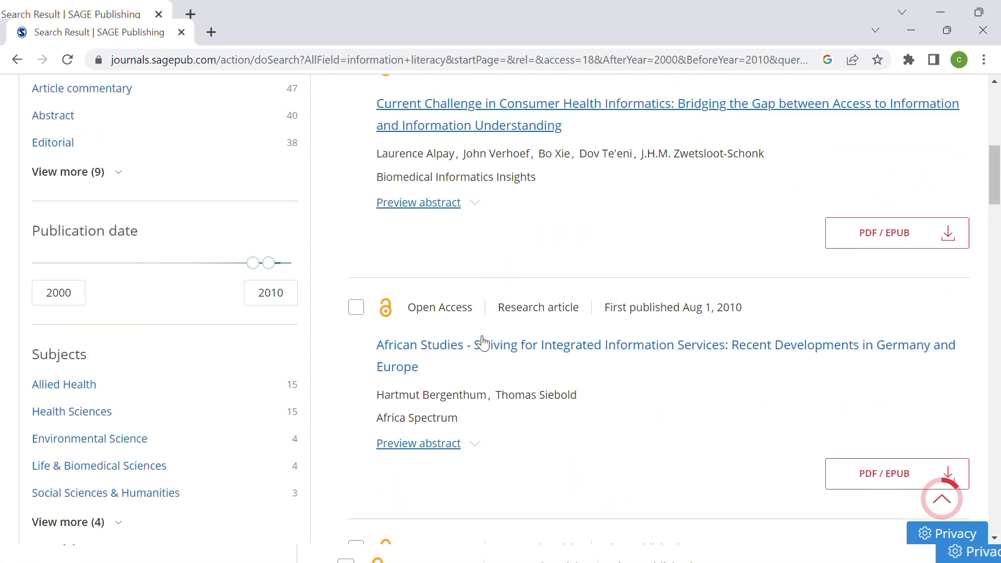
{"action": "scroll", "coordinate": [482, 343], "scroll_direction": "up", "scroll_amount": 1}
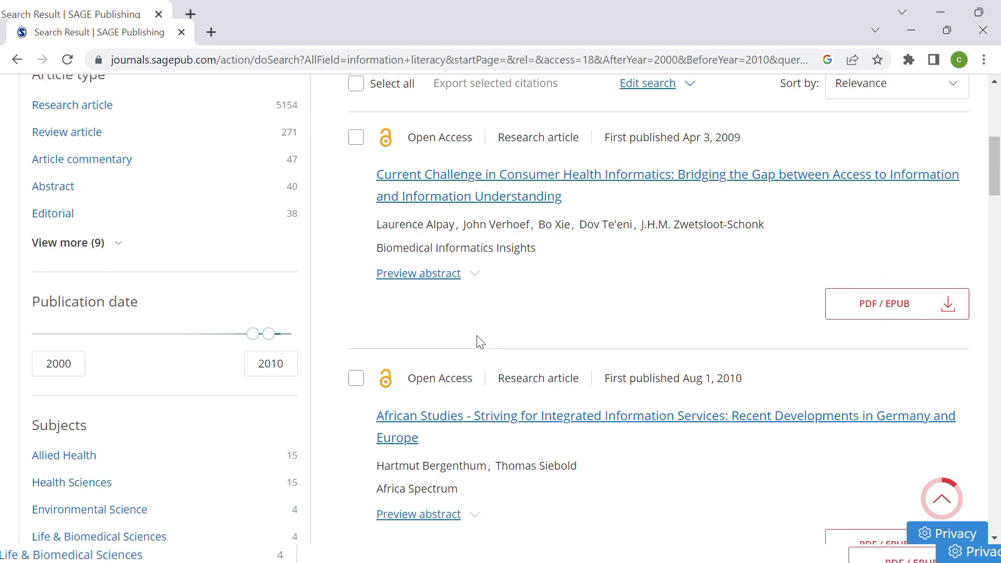
{"action": "scroll", "coordinate": [480, 342], "scroll_direction": "up", "scroll_amount": 1}
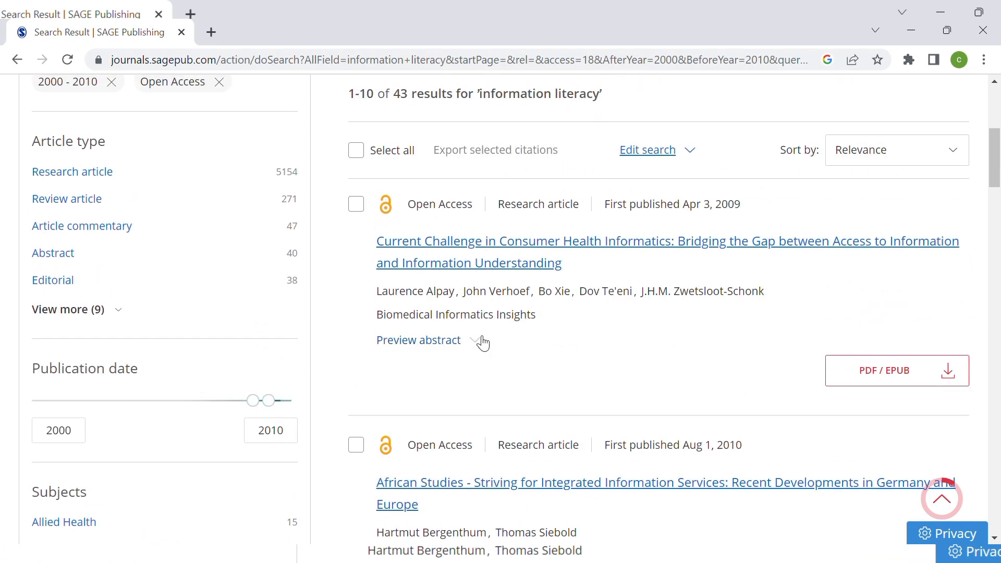
{"action": "scroll", "coordinate": [483, 343], "scroll_direction": "down", "scroll_amount": 2}
{"action": "scroll", "coordinate": [481, 342], "scroll_direction": "down", "scroll_amount": 1}
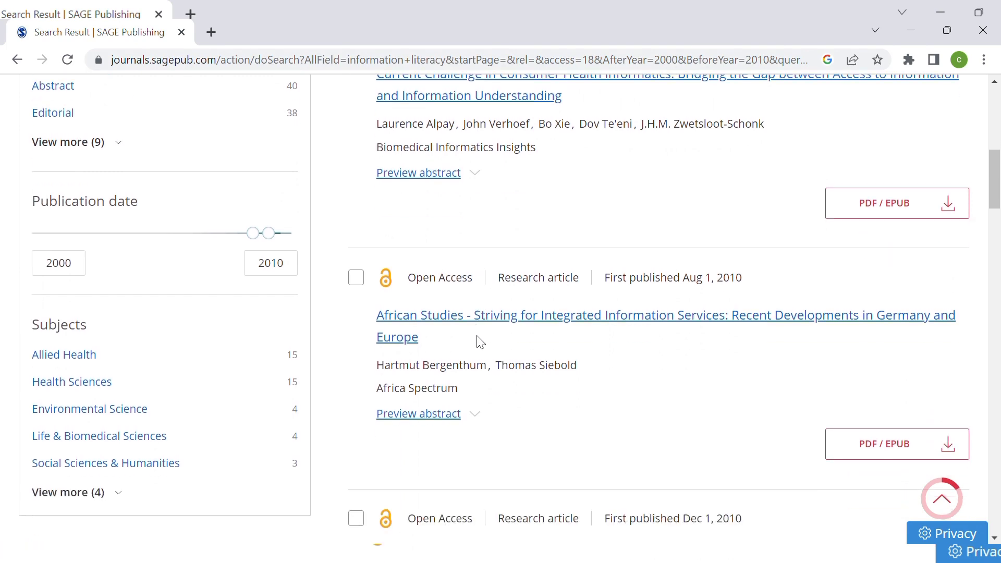
{"action": "scroll", "coordinate": [481, 341], "scroll_direction": "up", "scroll_amount": 1}
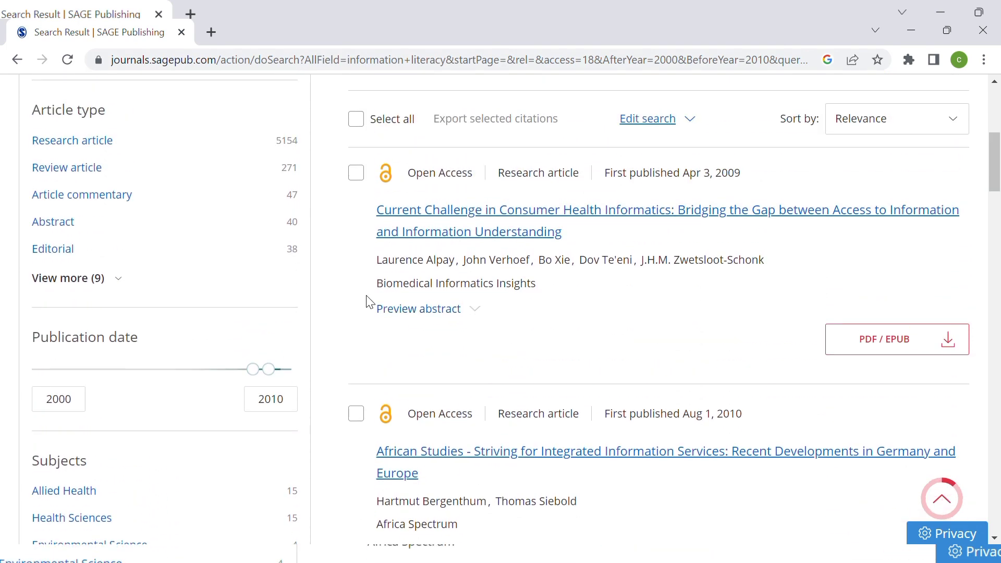
{"action": "scroll", "coordinate": [182, 271], "scroll_direction": "up", "scroll_amount": 1}
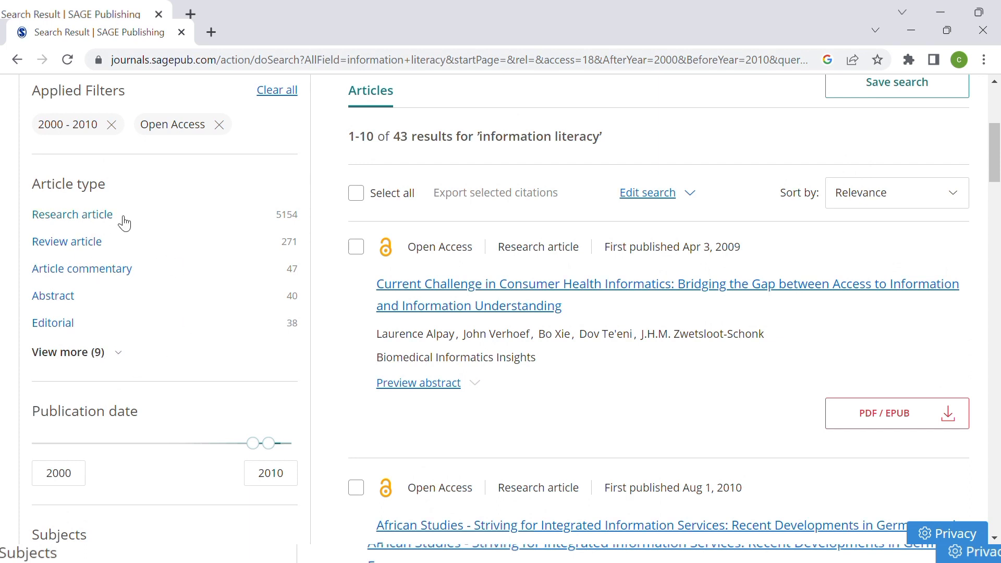
Step: Expand the full list of article types in the filters and look through the additional categories
{"action": "left_click", "coordinate": [104, 359]}
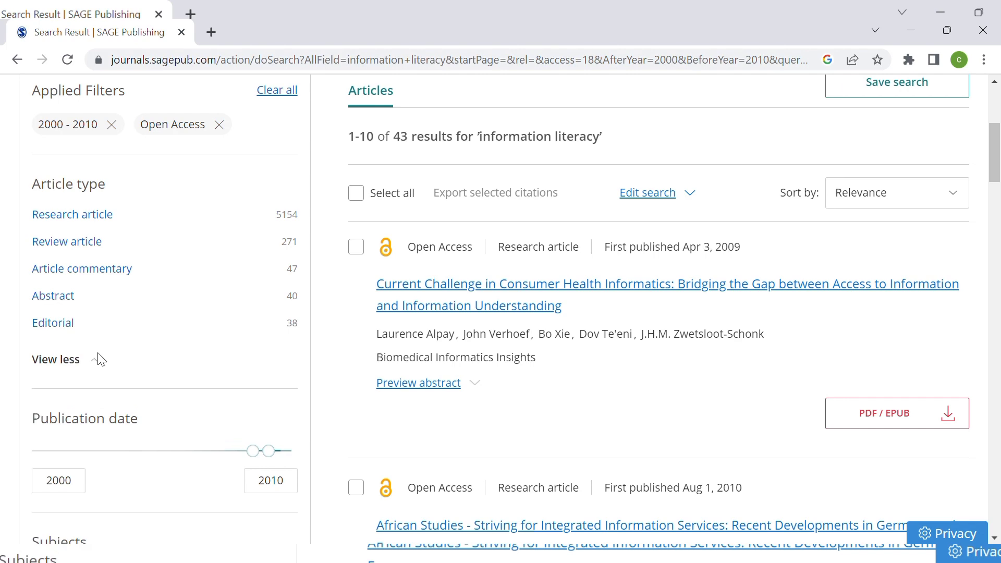
{"action": "scroll", "coordinate": [104, 360], "scroll_direction": "down", "scroll_amount": 2}
{"action": "scroll", "coordinate": [104, 360], "scroll_direction": "up", "scroll_amount": 3}
{"action": "scroll", "coordinate": [104, 360], "scroll_direction": "up", "scroll_amount": 1}
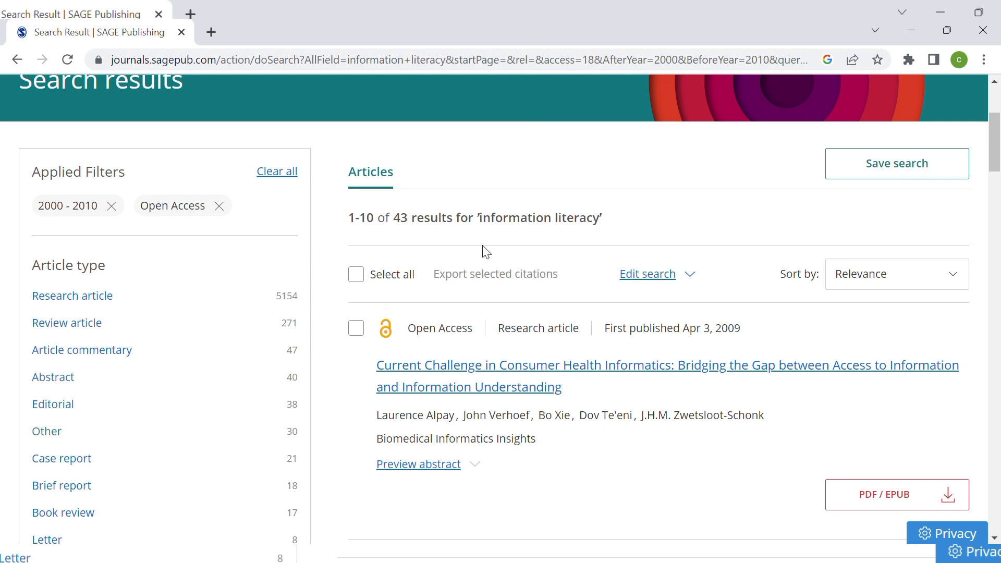
Step: Return to the SAGE Journals home page, open the advanced search form and look over its date and access options
{"action": "key", "text": "alt+Left"}
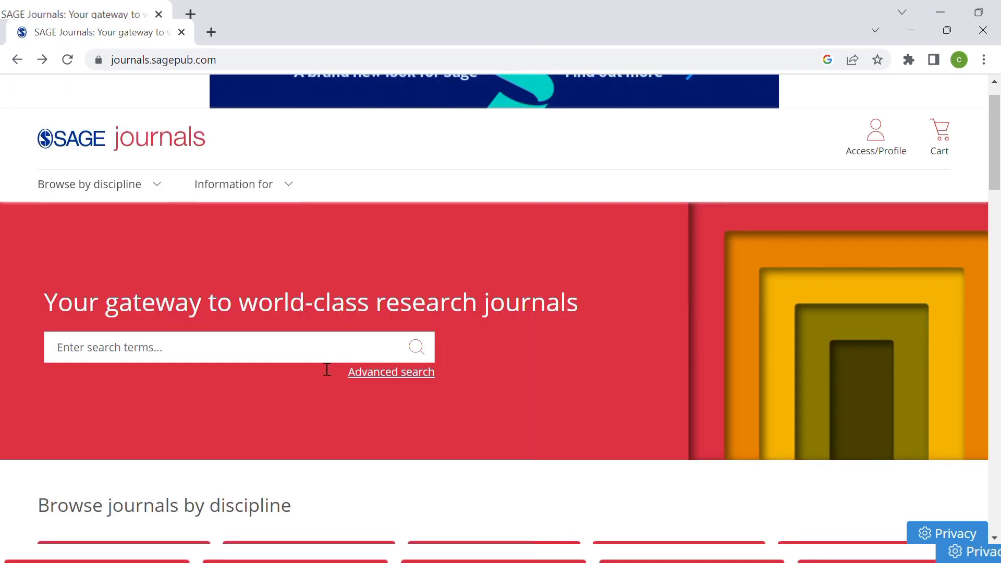
{"action": "left_click", "coordinate": [424, 380]}
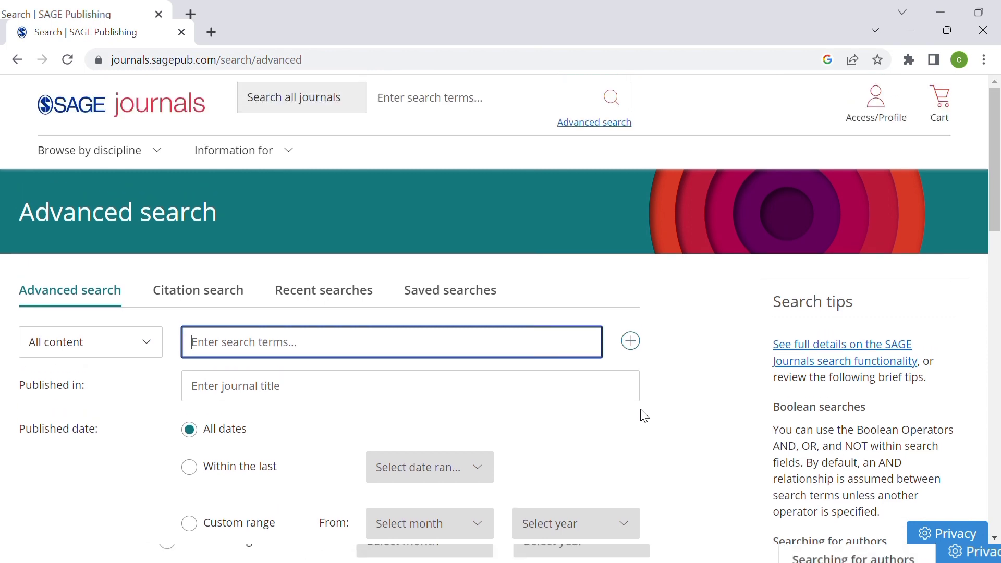
{"action": "scroll", "coordinate": [885, 413], "scroll_direction": "down", "scroll_amount": 1}
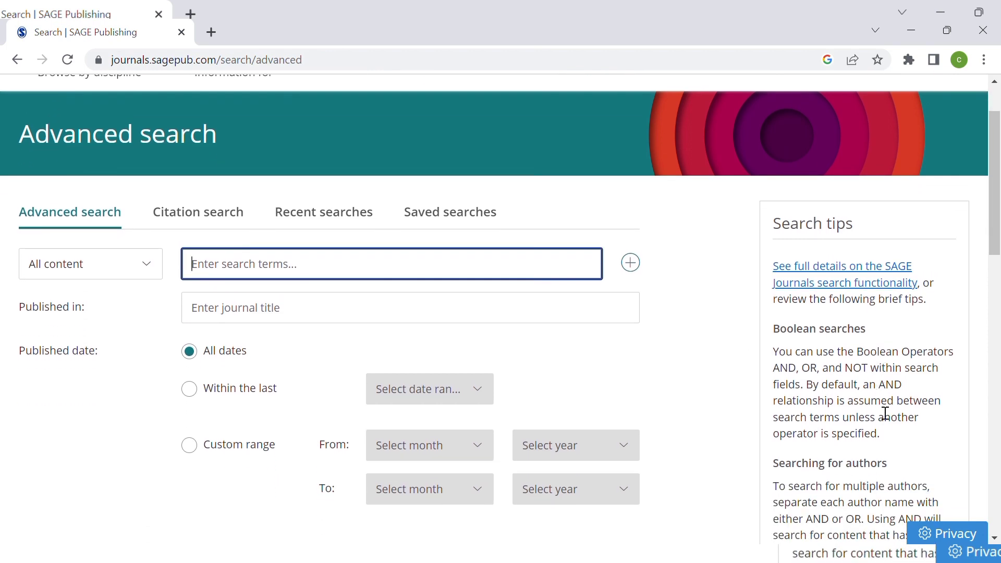
{"action": "scroll", "coordinate": [871, 252], "scroll_direction": "down", "scroll_amount": 2}
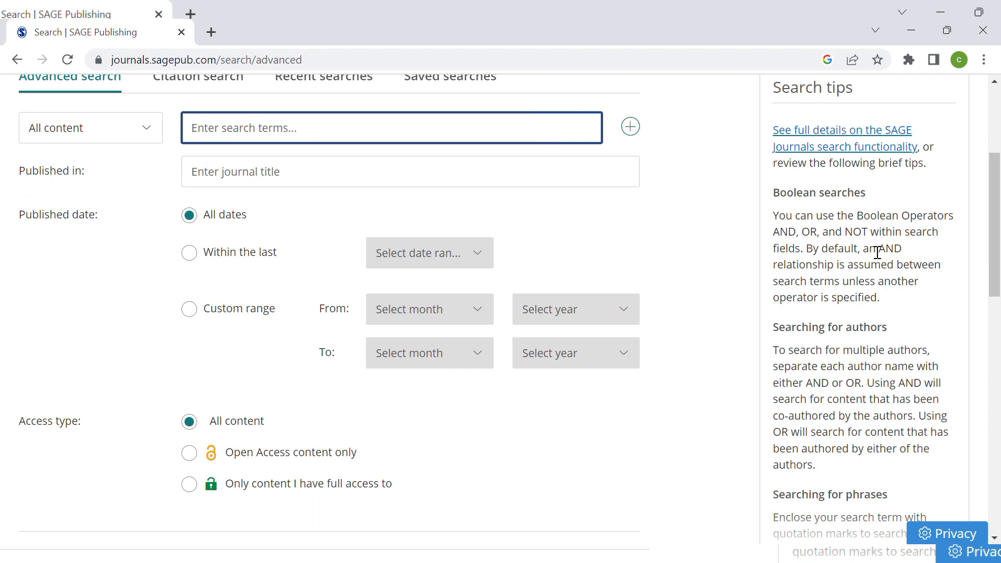
{"action": "scroll", "coordinate": [878, 253], "scroll_direction": "down", "scroll_amount": 1}
{"action": "scroll", "coordinate": [876, 253], "scroll_direction": "down", "scroll_amount": 3}
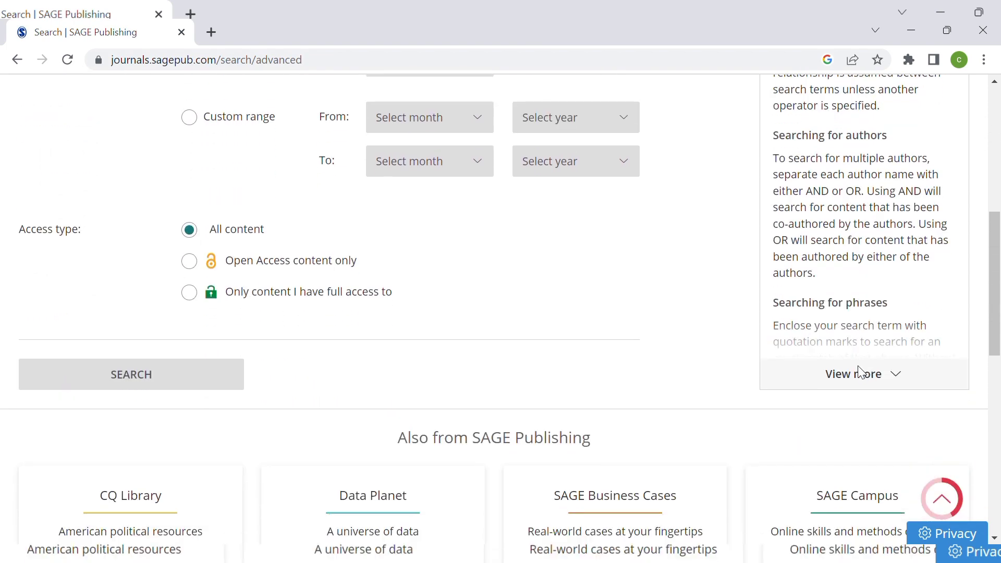
Step: Expand the full search tips, read the guidance on Boolean operators, authors, phrases, wildcards and DOIs, and collapse them again
{"action": "left_click", "coordinate": [864, 373]}
{"action": "scroll", "coordinate": [866, 374], "scroll_direction": "down", "scroll_amount": 5}
{"action": "scroll", "coordinate": [866, 374], "scroll_direction": "up", "scroll_amount": 12}
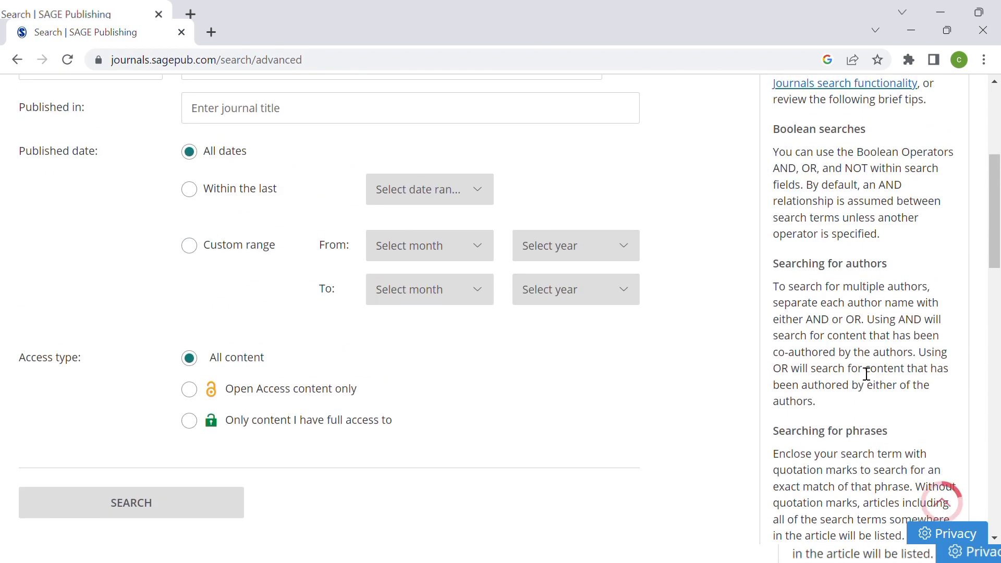
{"action": "scroll", "coordinate": [863, 372], "scroll_direction": "down", "scroll_amount": 14}
{"action": "scroll", "coordinate": [860, 374], "scroll_direction": "down", "scroll_amount": 1}
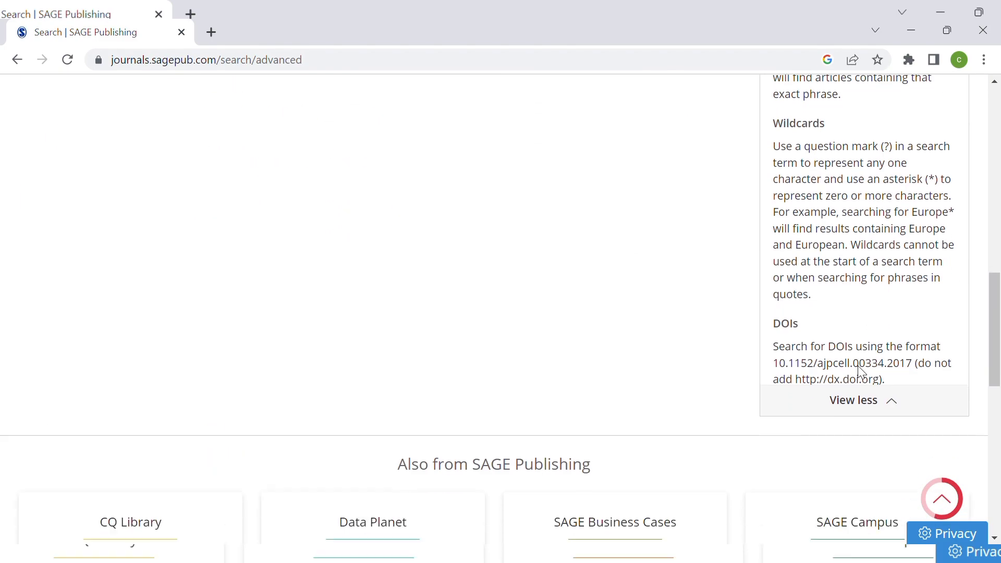
{"action": "scroll", "coordinate": [856, 320], "scroll_direction": "up", "scroll_amount": 8}
{"action": "scroll", "coordinate": [858, 321], "scroll_direction": "up", "scroll_amount": 3}
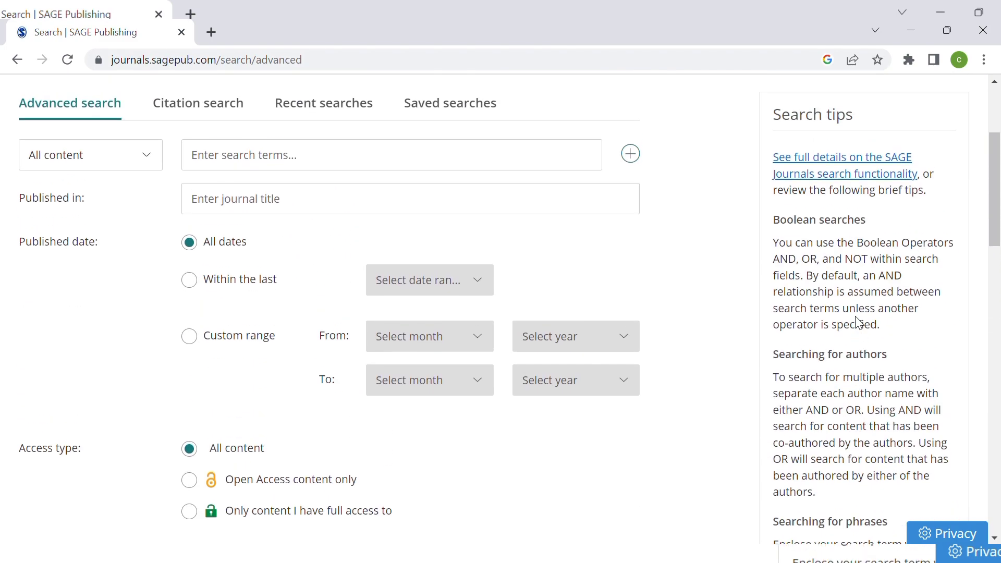
{"action": "scroll", "coordinate": [855, 316], "scroll_direction": "down", "scroll_amount": 10}
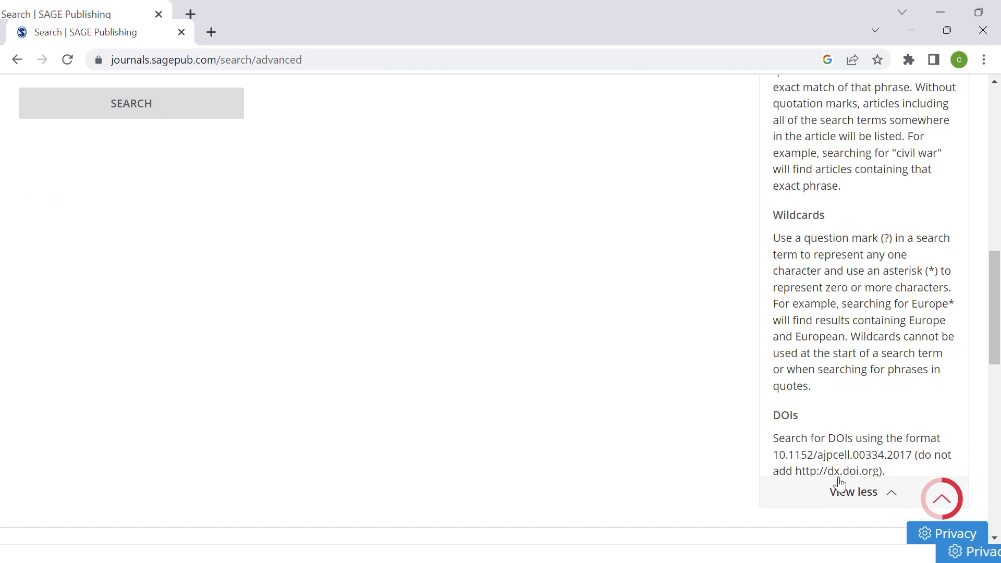
{"action": "left_click", "coordinate": [833, 499]}
{"action": "scroll", "coordinate": [671, 319], "scroll_direction": "up", "scroll_amount": 10}
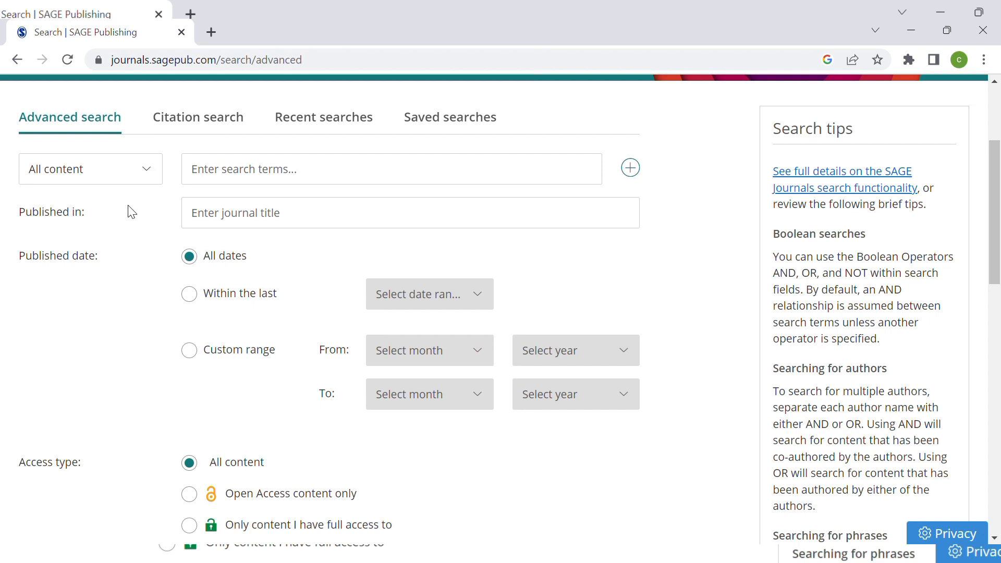
Step: Run an advanced search of all content for the exact phrase "information literacy" in quotation marks
{"action": "scroll", "coordinate": [131, 212], "scroll_direction": "up", "scroll_amount": 2}
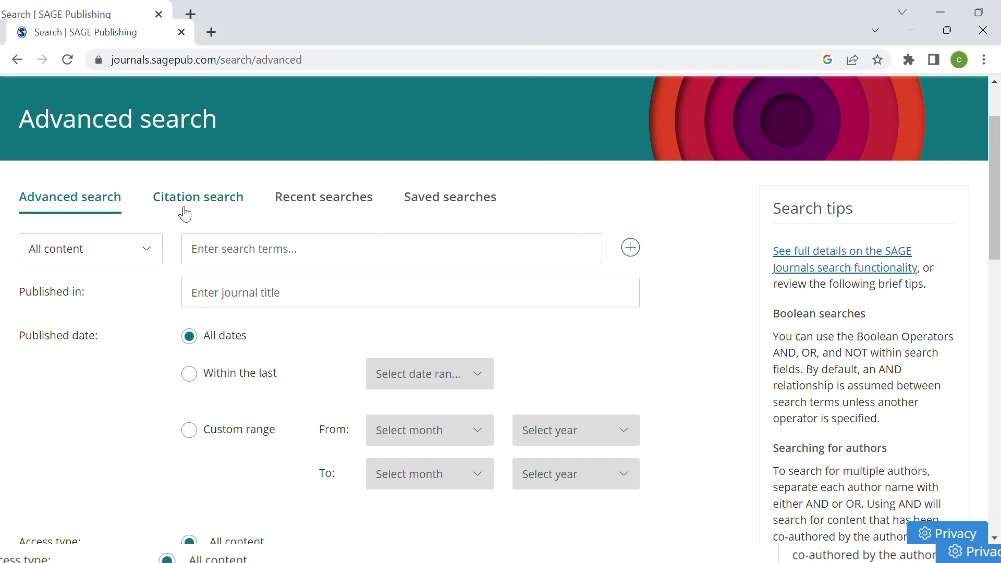
{"action": "left_click", "coordinate": [296, 252]}
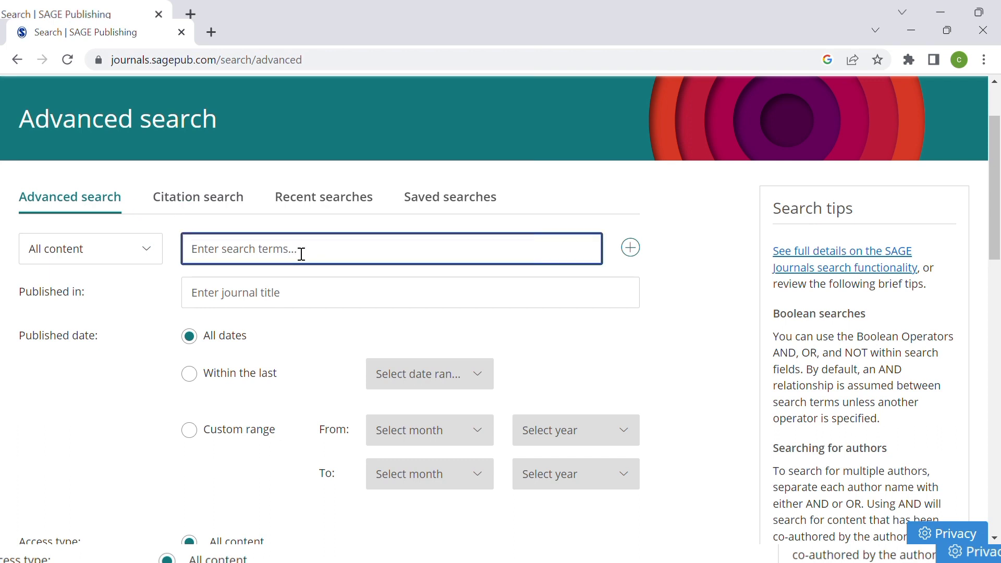
{"action": "left_click", "coordinate": [303, 292]}
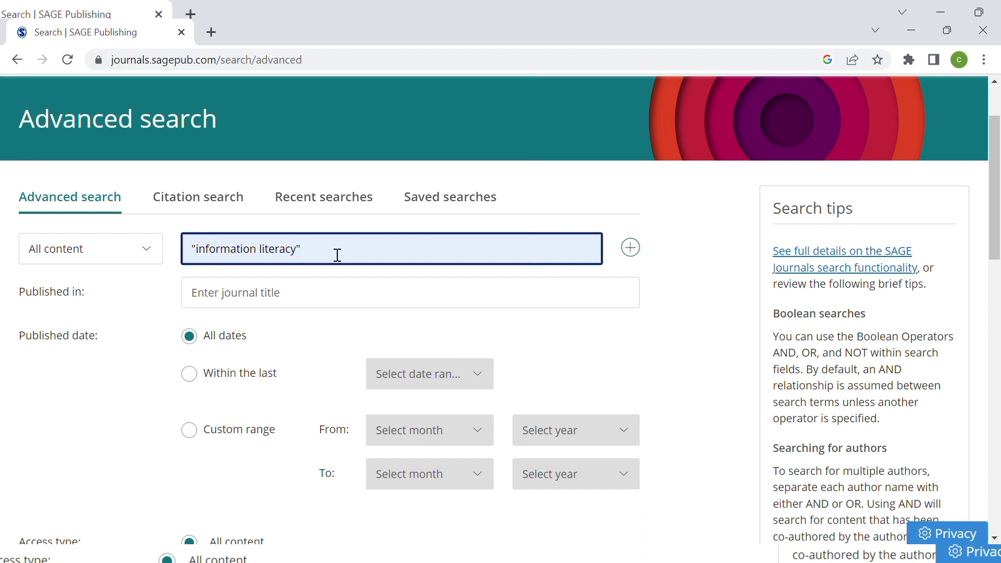
{"action": "scroll", "coordinate": [341, 405], "scroll_direction": "down", "scroll_amount": 5}
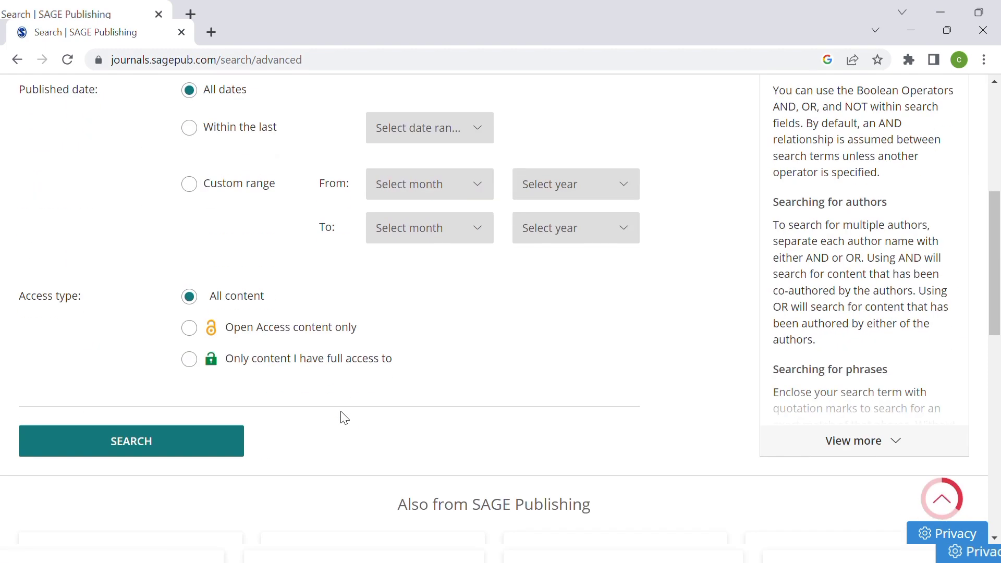
{"action": "left_click", "coordinate": [195, 448]}
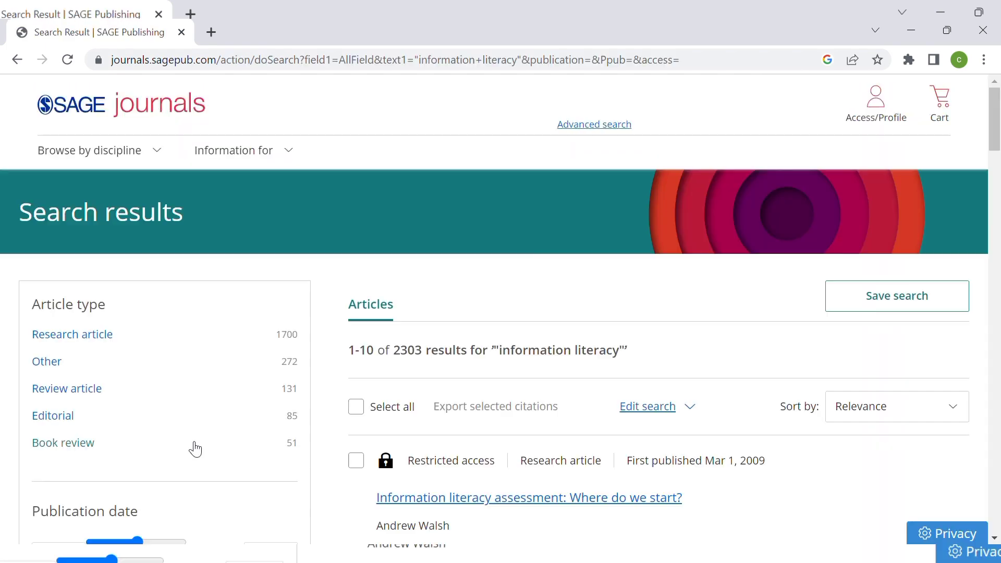
Step: Look through the results of the exact-phrase search and the available subject and access filters
{"action": "scroll", "coordinate": [446, 400], "scroll_direction": "down", "scroll_amount": 3}
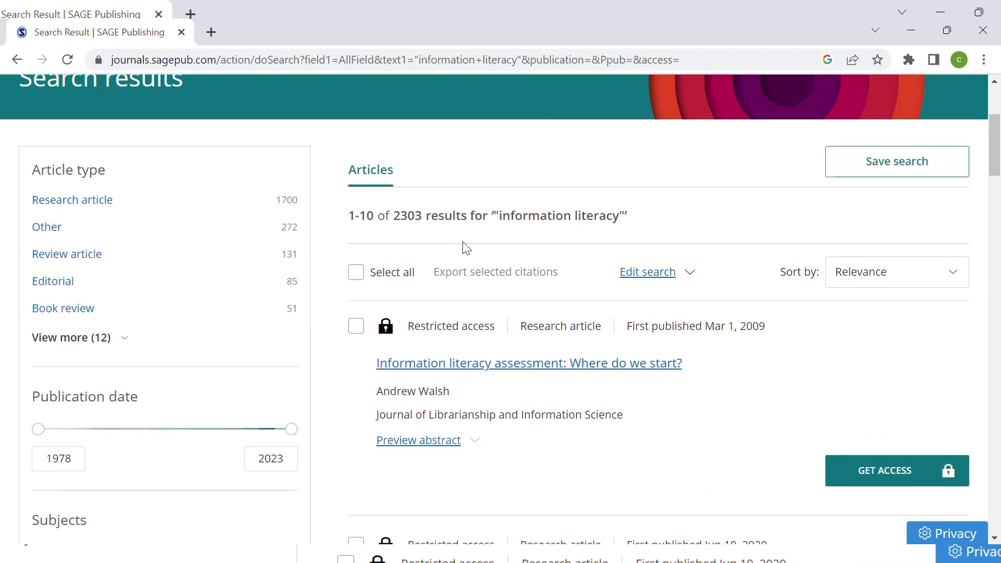
{"action": "scroll", "coordinate": [524, 327], "scroll_direction": "down", "scroll_amount": 1}
{"action": "scroll", "coordinate": [524, 328], "scroll_direction": "up", "scroll_amount": 2}
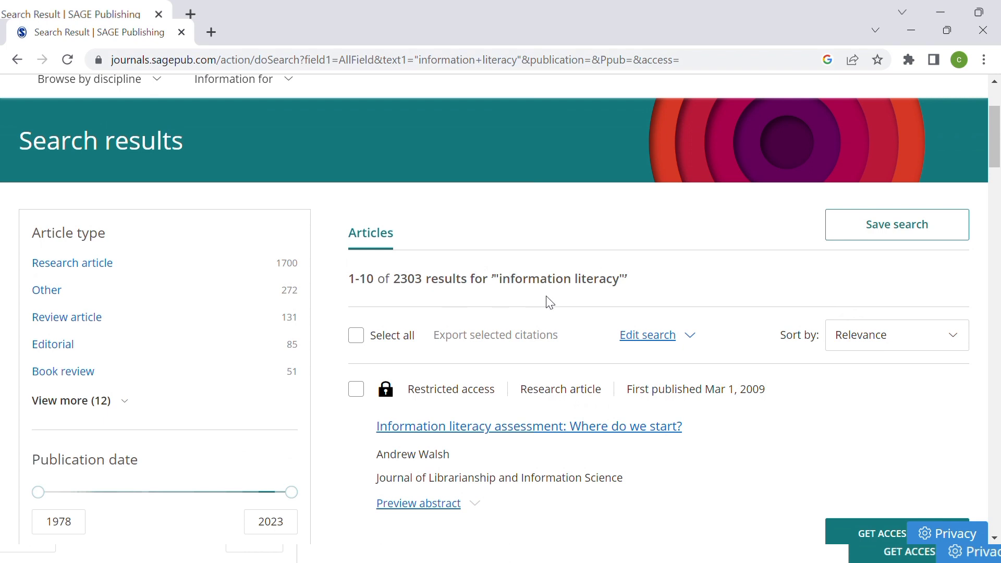
{"action": "scroll", "coordinate": [550, 303], "scroll_direction": "down", "scroll_amount": 2}
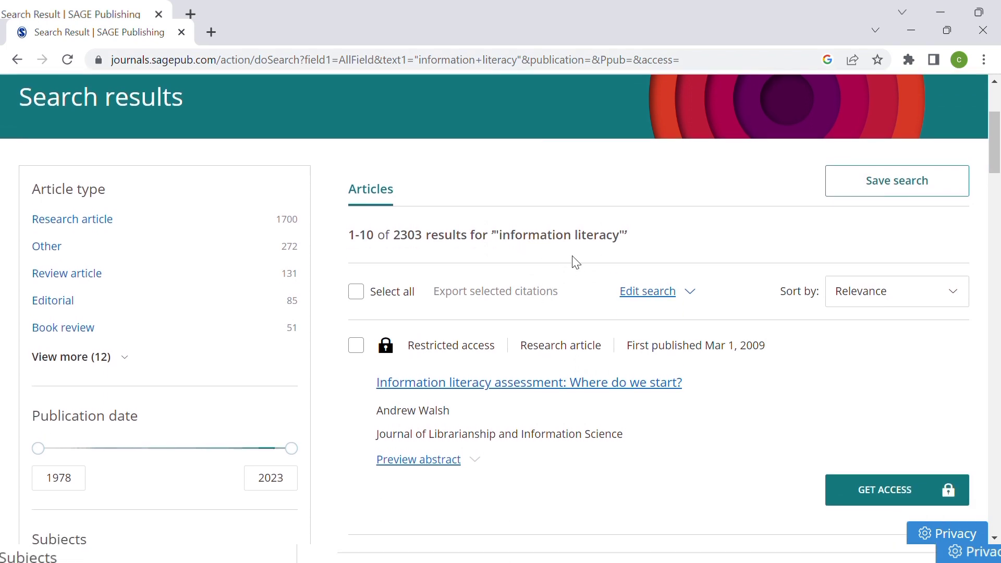
{"action": "scroll", "coordinate": [576, 262], "scroll_direction": "down", "scroll_amount": 10}
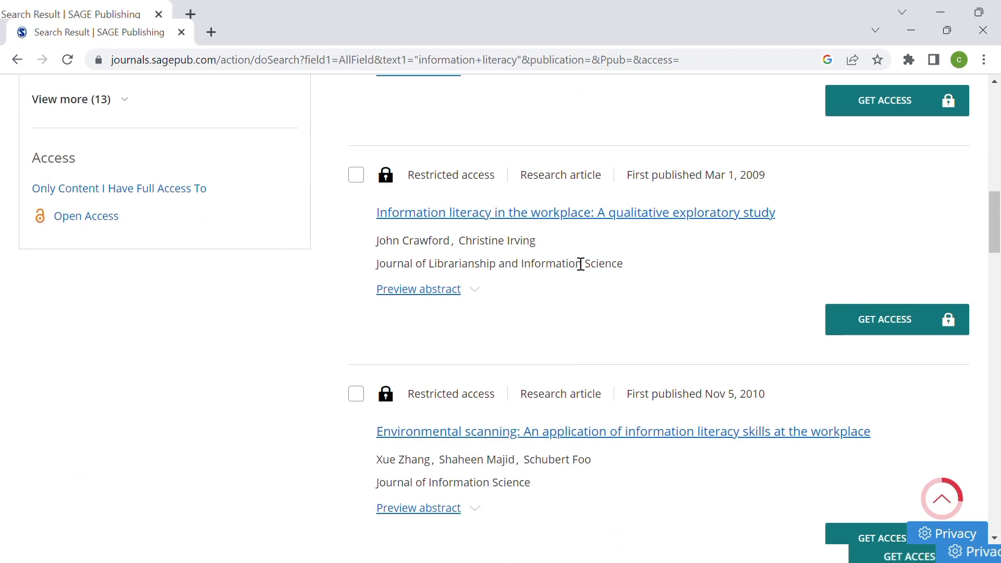
{"action": "scroll", "coordinate": [581, 263], "scroll_direction": "up", "scroll_amount": 6}
{"action": "scroll", "coordinate": [574, 262], "scroll_direction": "up", "scroll_amount": 6}
{"action": "scroll", "coordinate": [580, 263], "scroll_direction": "down", "scroll_amount": 9}
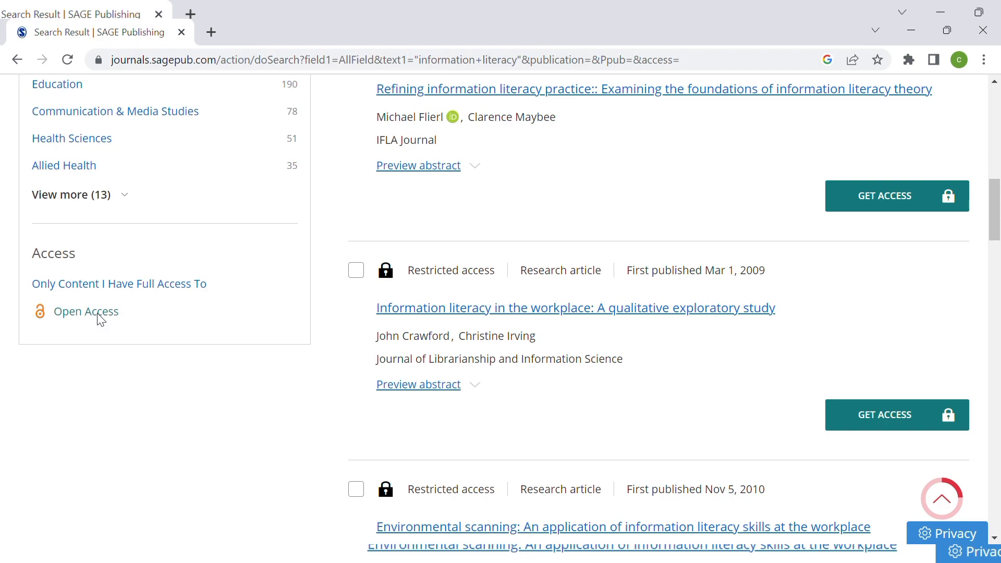
Step: Restrict the "information literacy" results to Open Access content and look over the filtered articles
{"action": "left_click", "coordinate": [98, 313]}
{"action": "scroll", "coordinate": [315, 366], "scroll_direction": "up", "scroll_amount": 8}
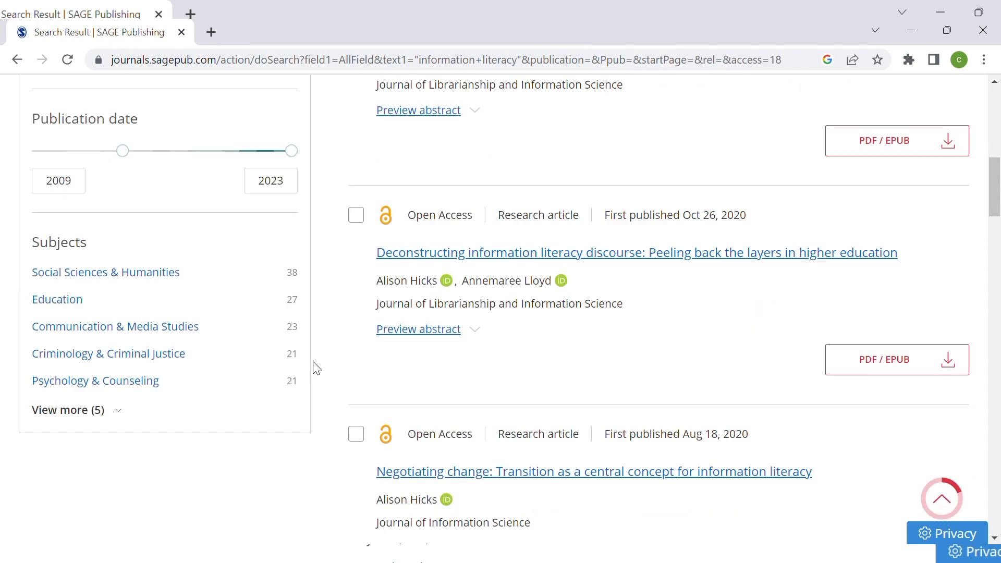
{"action": "scroll", "coordinate": [315, 366], "scroll_direction": "down", "scroll_amount": 9}
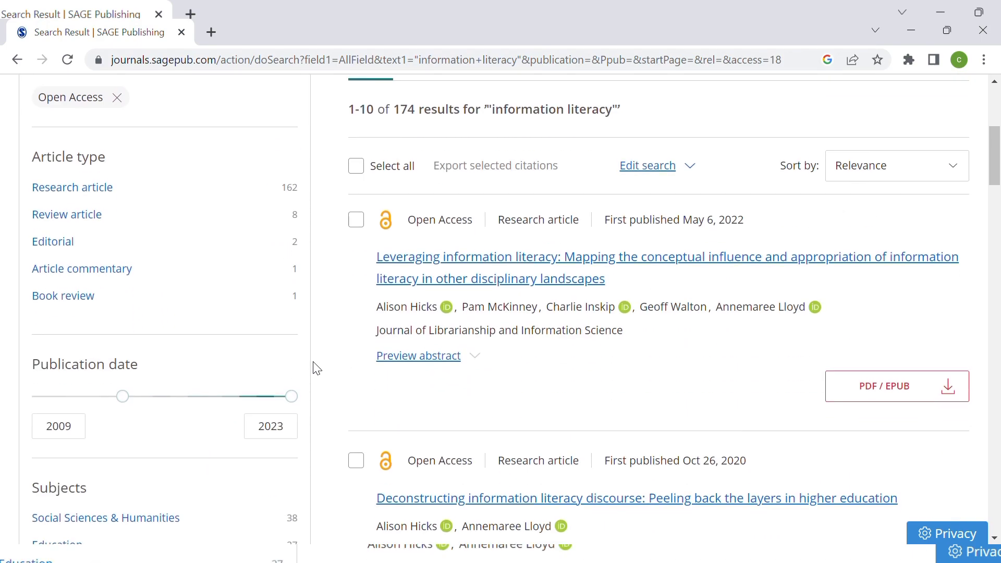
{"action": "scroll", "coordinate": [547, 306], "scroll_direction": "up", "scroll_amount": 4}
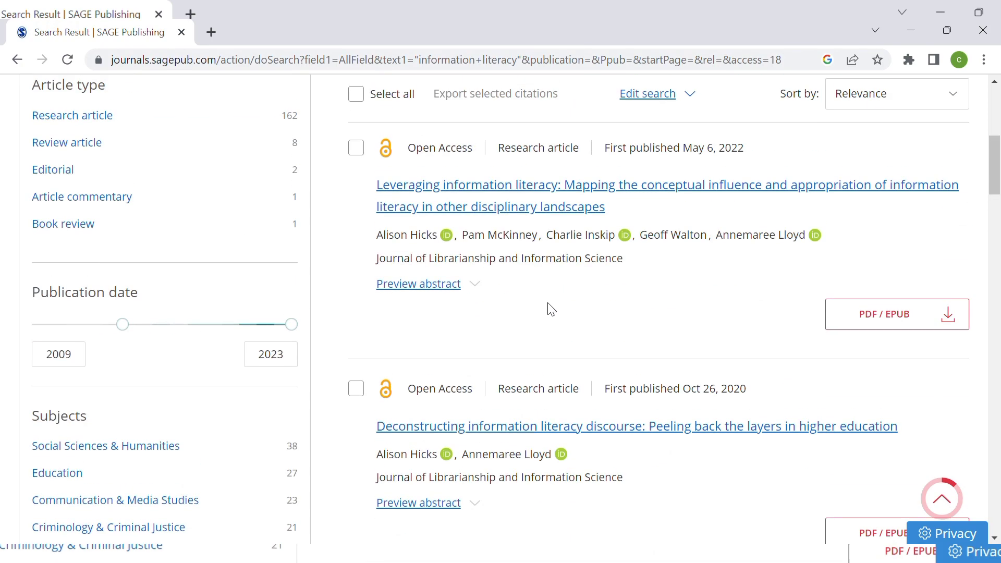
{"action": "scroll", "coordinate": [548, 305], "scroll_direction": "down", "scroll_amount": 3}
{"action": "scroll", "coordinate": [548, 305], "scroll_direction": "down", "scroll_amount": 5}
{"action": "scroll", "coordinate": [548, 307], "scroll_direction": "up", "scroll_amount": 10}
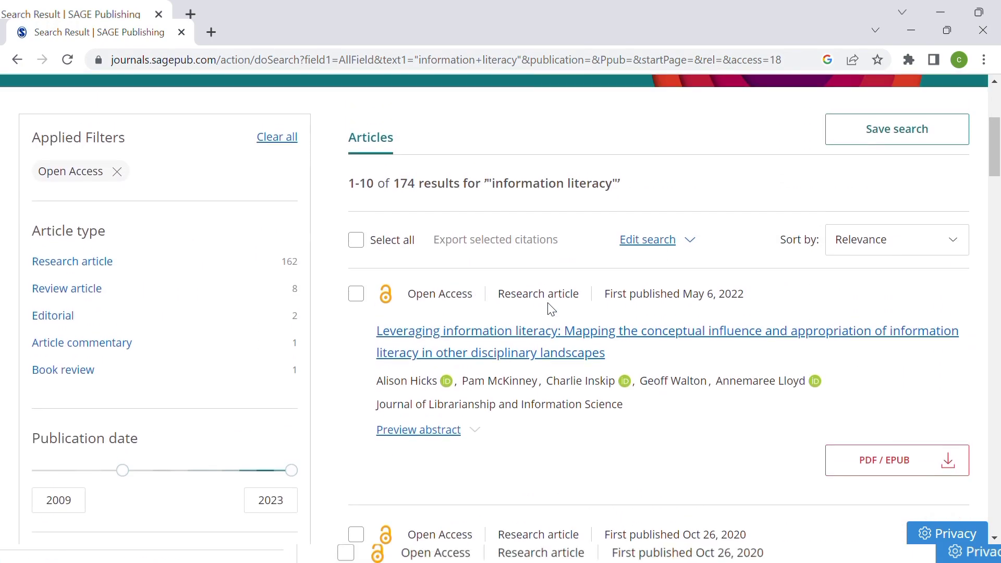
{"action": "scroll", "coordinate": [556, 311], "scroll_direction": "up", "scroll_amount": 3}
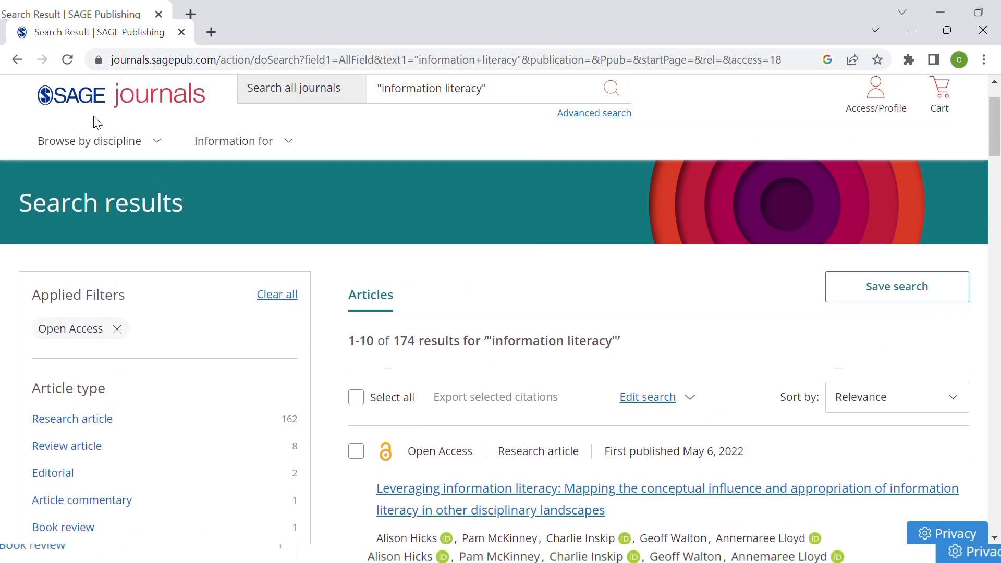
Step: Return to the advanced search form and search all content for "information literacy" OR "library teaching"
{"action": "left_click", "coordinate": [16, 58]}
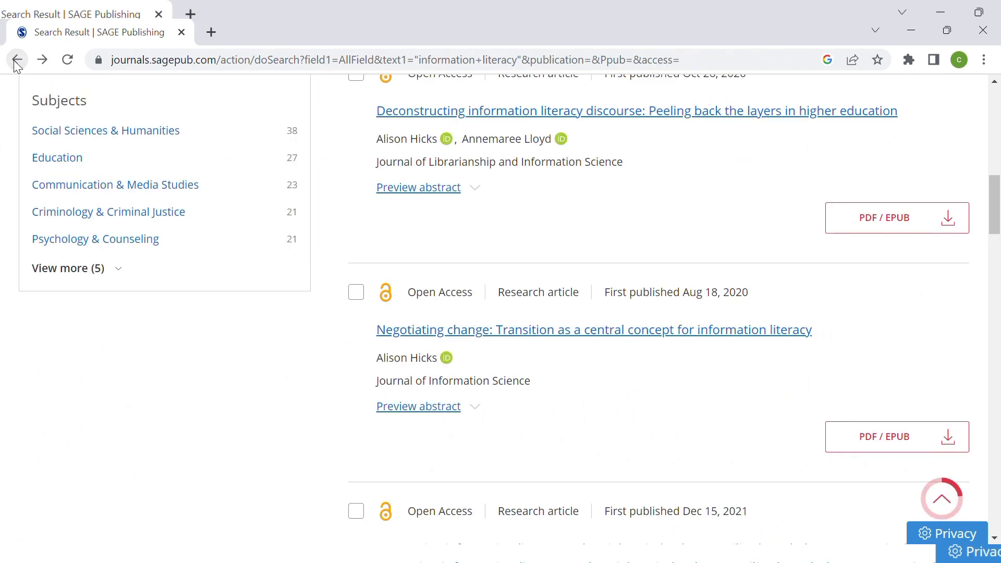
{"action": "left_click", "coordinate": [17, 59]}
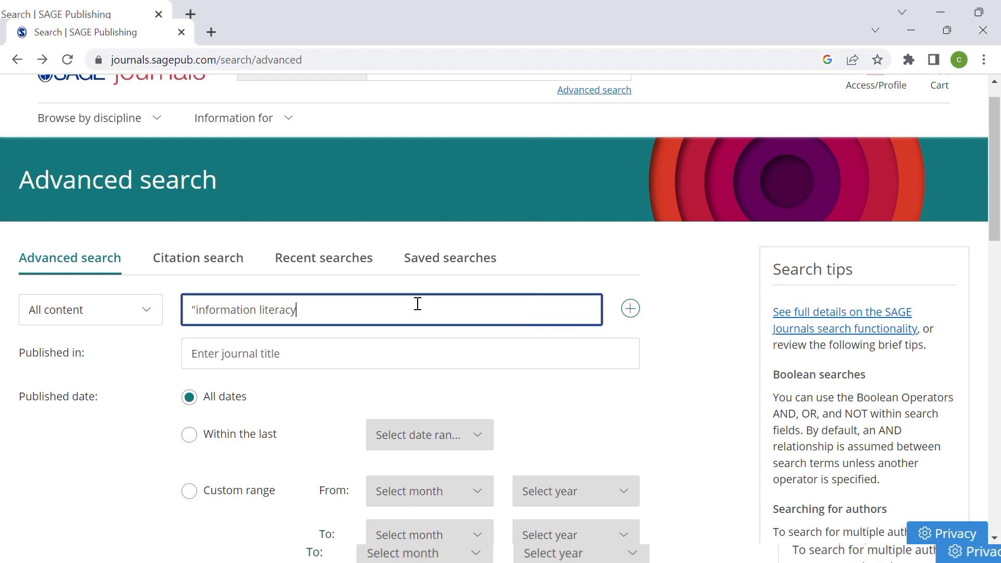
{"action": "type", "text": "\" "}
{"action": "type", "text": "AND"}
{"action": "key", "text": "BackSpace"}
{"action": "key", "text": "BackSpace"}
{"action": "type", "text": "OR "}
{"action": "type", "text": "\""}
{"action": "type", "text": "L"}
{"action": "type", "text": "librar"}
{"action": "type", "text": "y "}
{"action": "type", "text": "teachin"}
{"action": "type", "text": "g"}
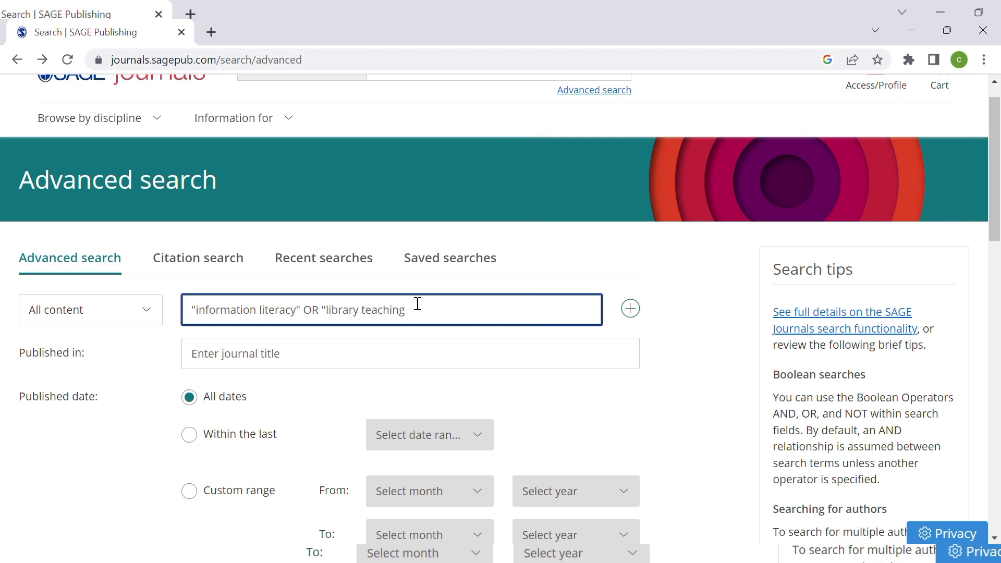
{"action": "type", "text": "\""}
{"action": "scroll", "coordinate": [407, 343], "scroll_direction": "down", "scroll_amount": 2}
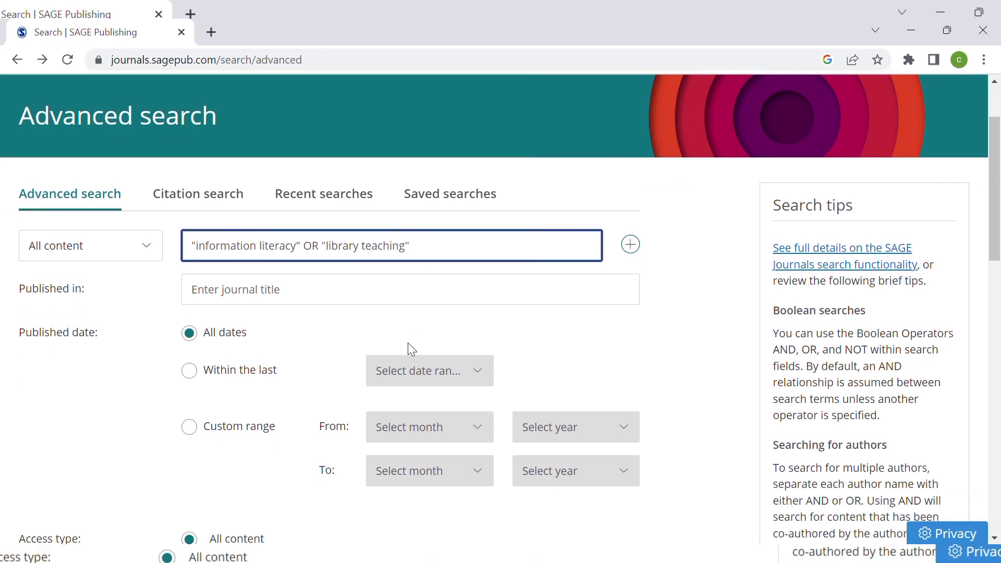
{"action": "scroll", "coordinate": [407, 343], "scroll_direction": "down", "scroll_amount": 3}
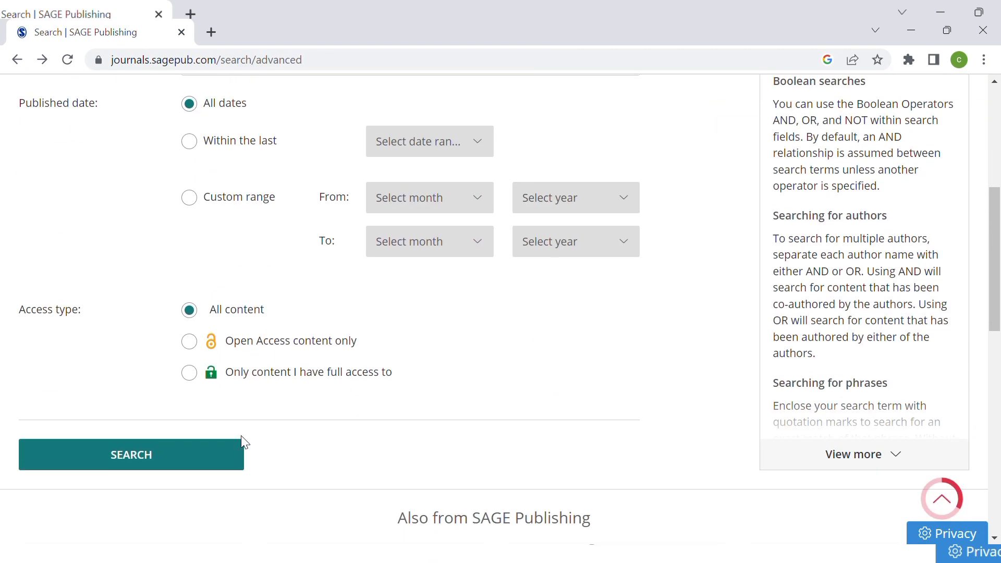
{"action": "left_click", "coordinate": [211, 456]}
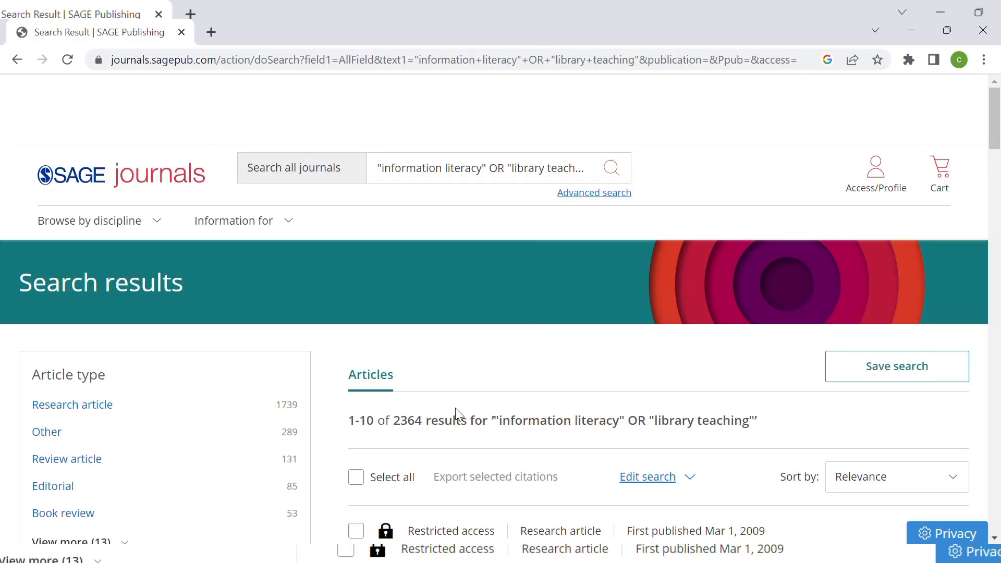
Step: Examine the OR search results, including the result total, article types, publication dates and listed articles
{"action": "scroll", "coordinate": [456, 415], "scroll_direction": "down", "scroll_amount": 4}
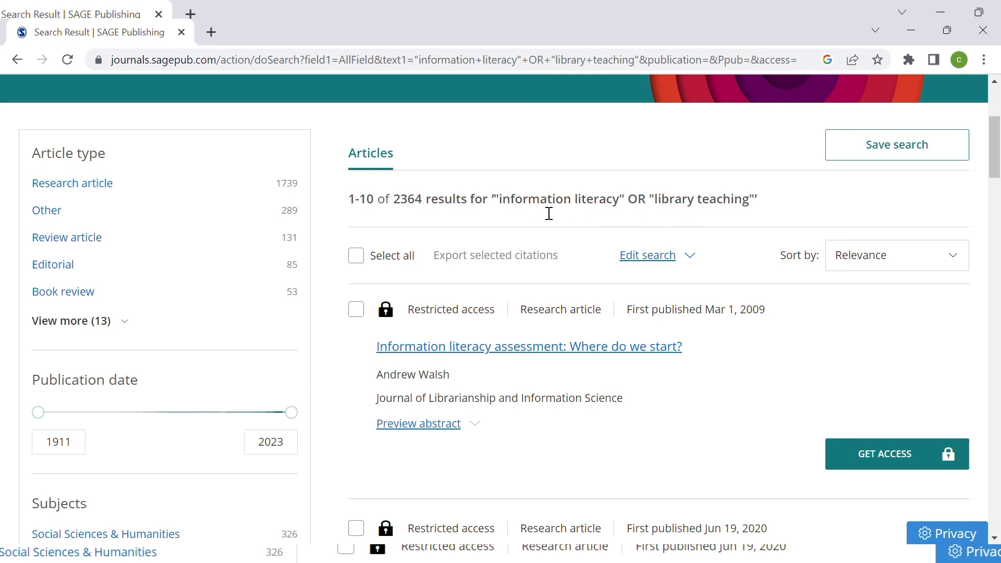
{"action": "scroll", "coordinate": [568, 466], "scroll_direction": "down", "scroll_amount": 2}
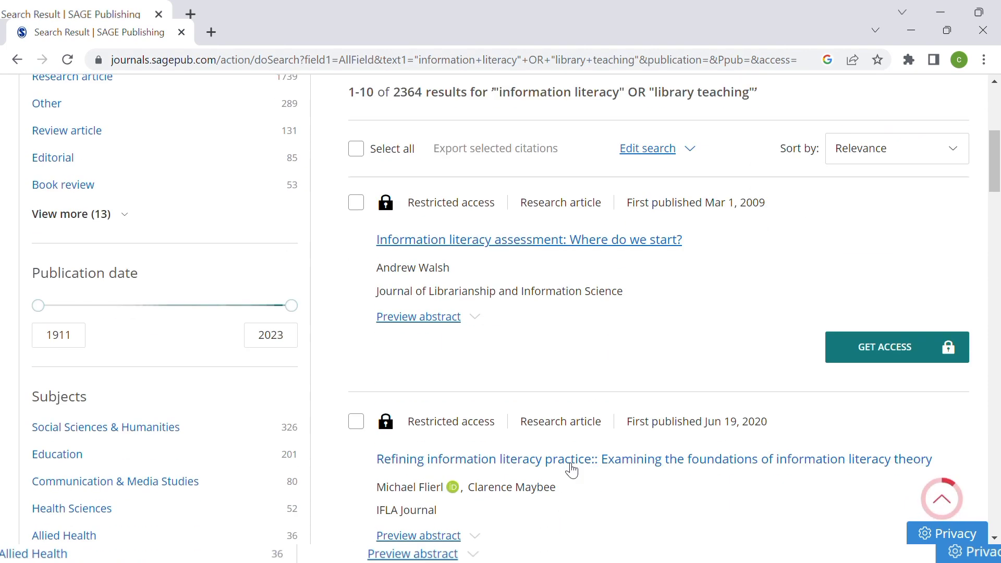
{"action": "scroll", "coordinate": [528, 379], "scroll_direction": "up", "scroll_amount": 2}
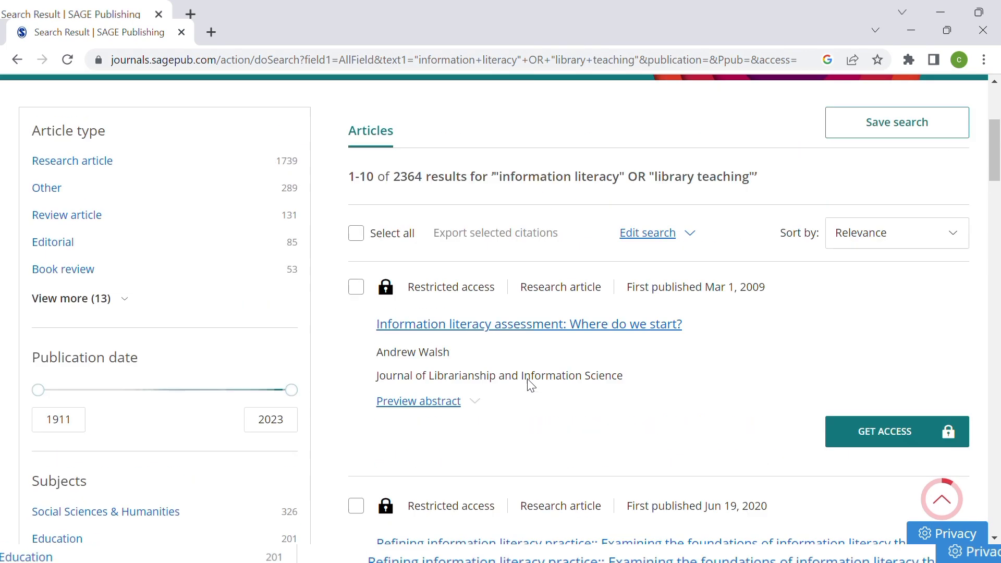
{"action": "scroll", "coordinate": [528, 378], "scroll_direction": "down", "scroll_amount": 2}
{"action": "scroll", "coordinate": [531, 385], "scroll_direction": "down", "scroll_amount": 8}
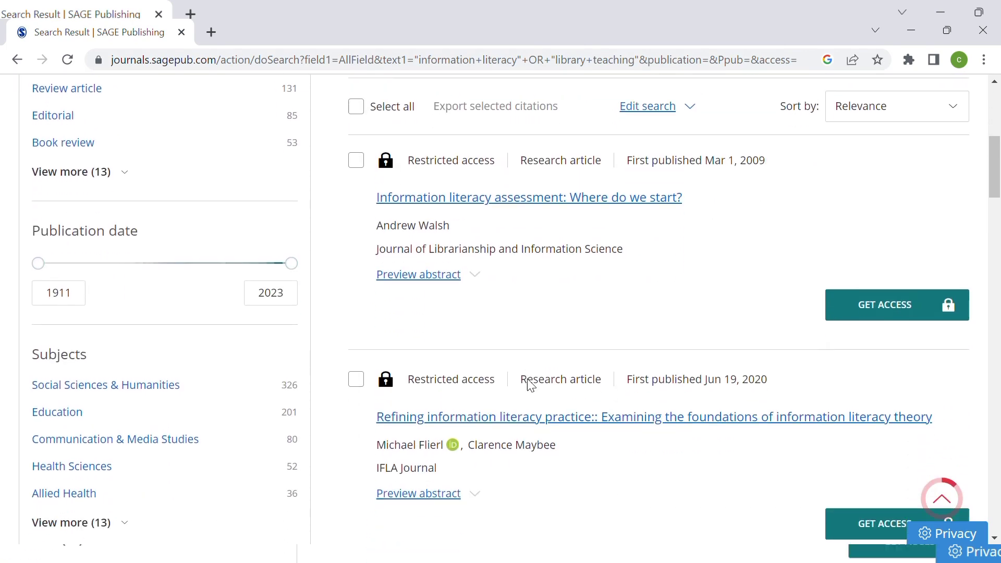
{"action": "scroll", "coordinate": [531, 386], "scroll_direction": "down", "scroll_amount": 6}
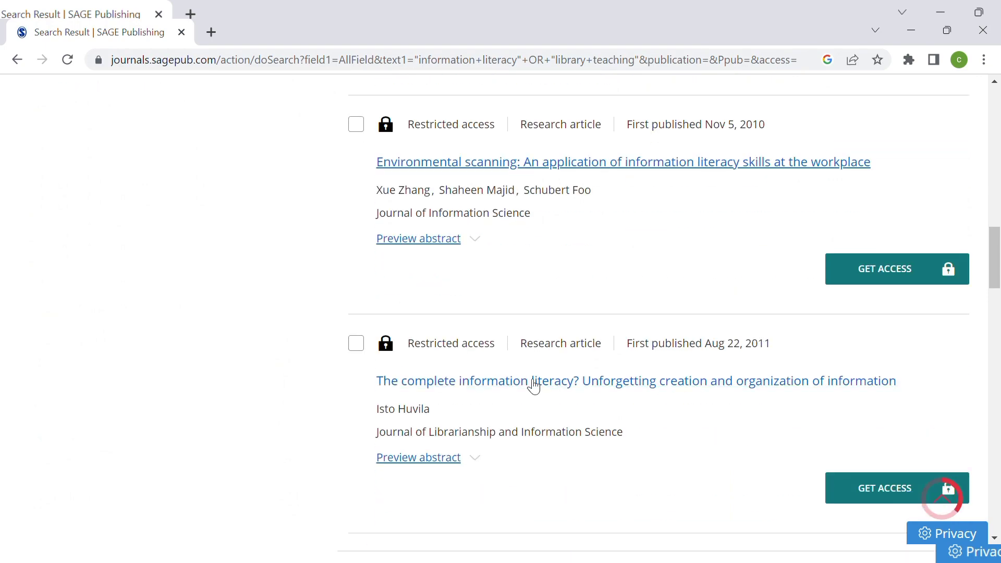
{"action": "scroll", "coordinate": [531, 385], "scroll_direction": "up", "scroll_amount": 15}
{"action": "scroll", "coordinate": [528, 384], "scroll_direction": "down", "scroll_amount": 19}
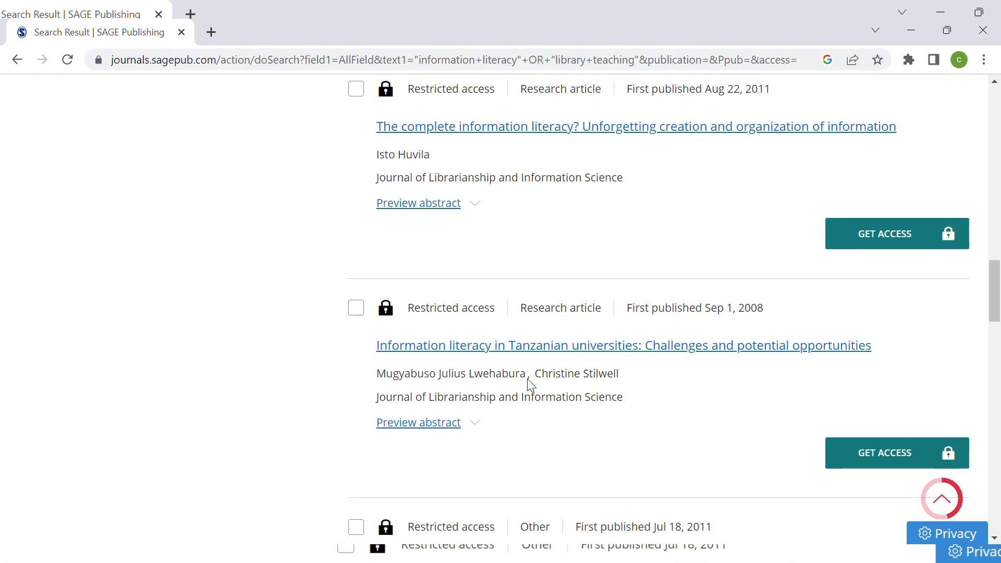
{"action": "scroll", "coordinate": [527, 378], "scroll_direction": "down", "scroll_amount": 8}
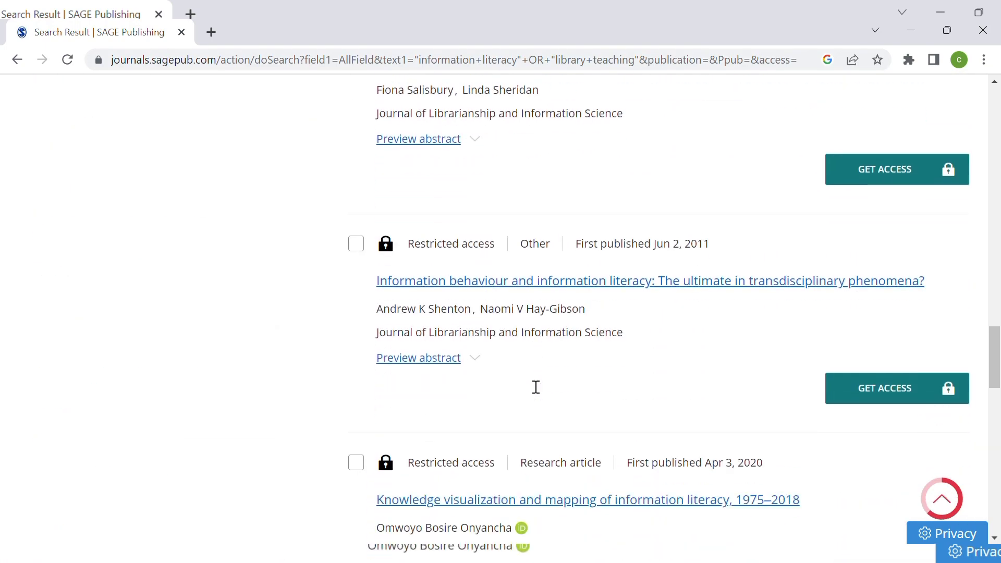
{"action": "scroll", "coordinate": [530, 386], "scroll_direction": "down", "scroll_amount": 1}
{"action": "scroll", "coordinate": [531, 385], "scroll_direction": "up", "scroll_amount": 10}
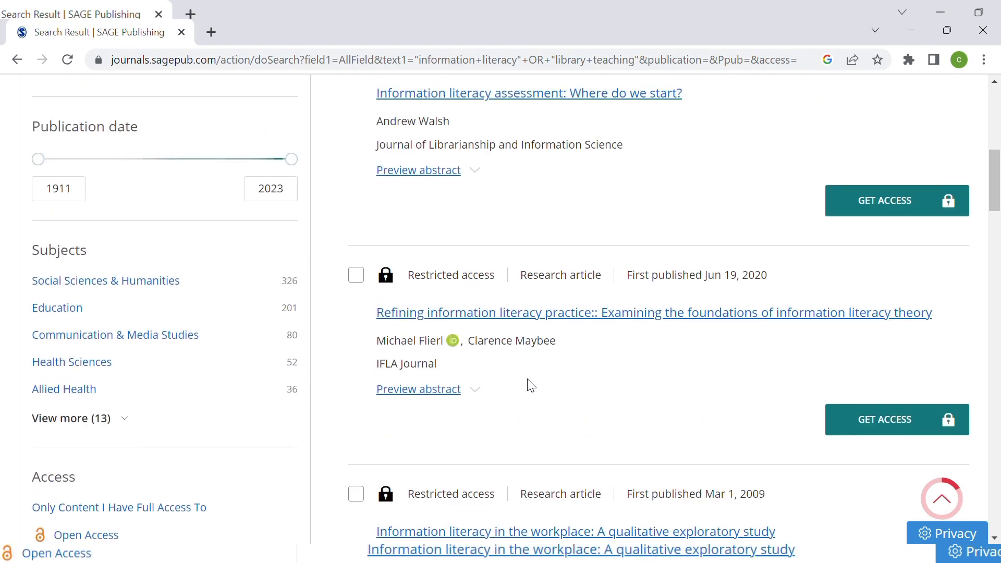
{"action": "scroll", "coordinate": [530, 384], "scroll_direction": "up", "scroll_amount": 4}
{"action": "scroll", "coordinate": [529, 385], "scroll_direction": "down", "scroll_amount": 2}
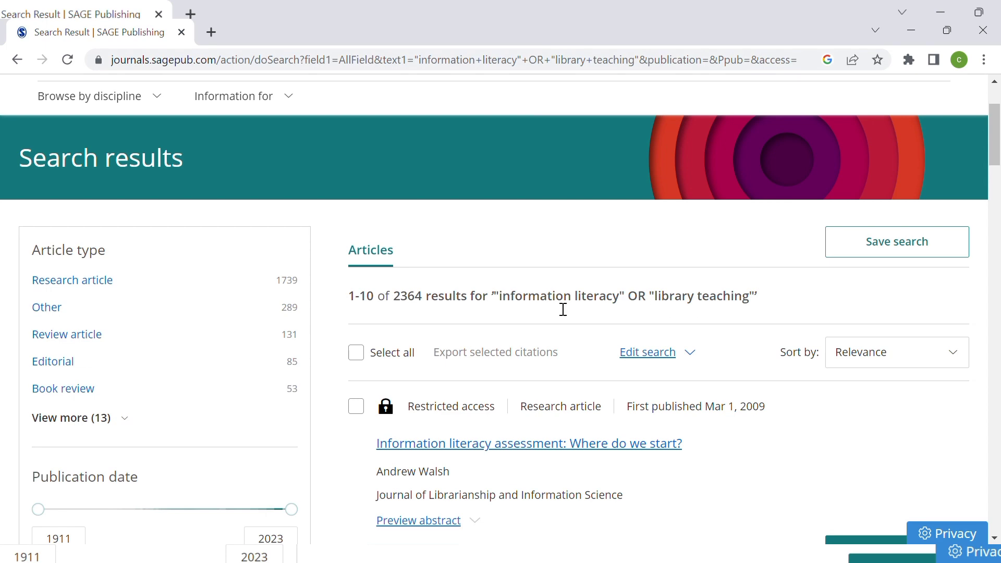
{"action": "scroll", "coordinate": [565, 420], "scroll_direction": "down", "scroll_amount": 3}
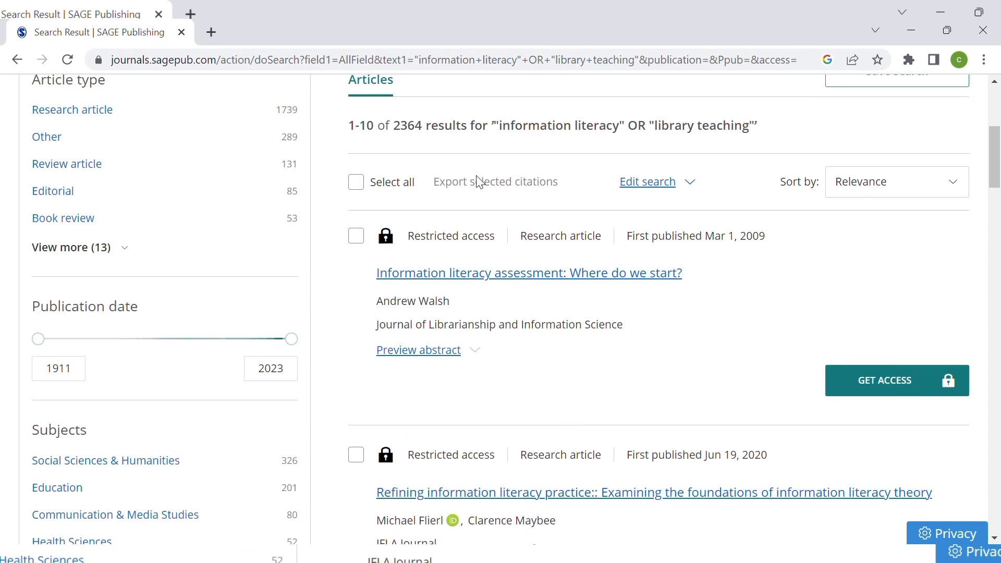
{"action": "scroll", "coordinate": [284, 164], "scroll_direction": "up", "scroll_amount": 5}
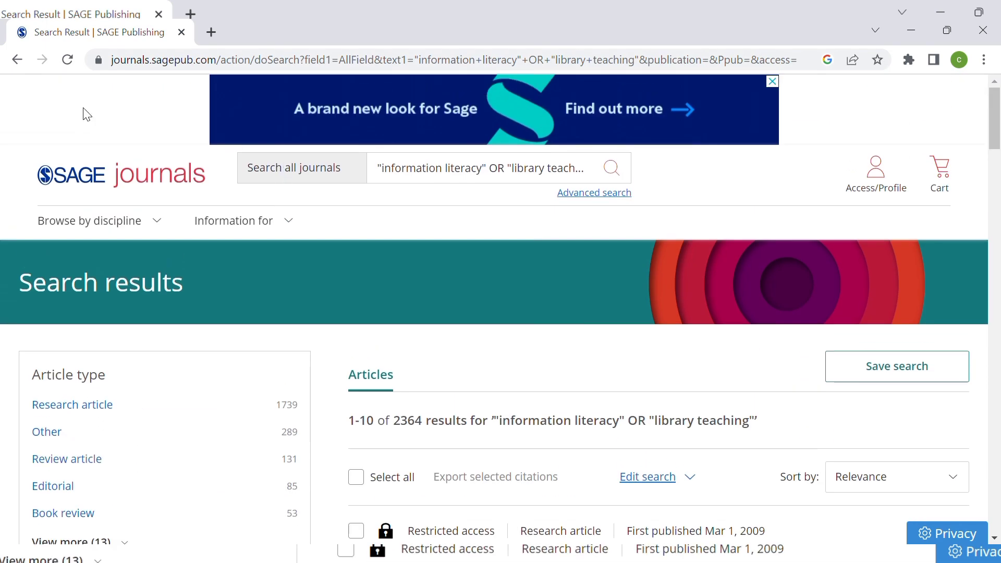
{"action": "scroll", "coordinate": [287, 232], "scroll_direction": "down", "scroll_amount": 6}
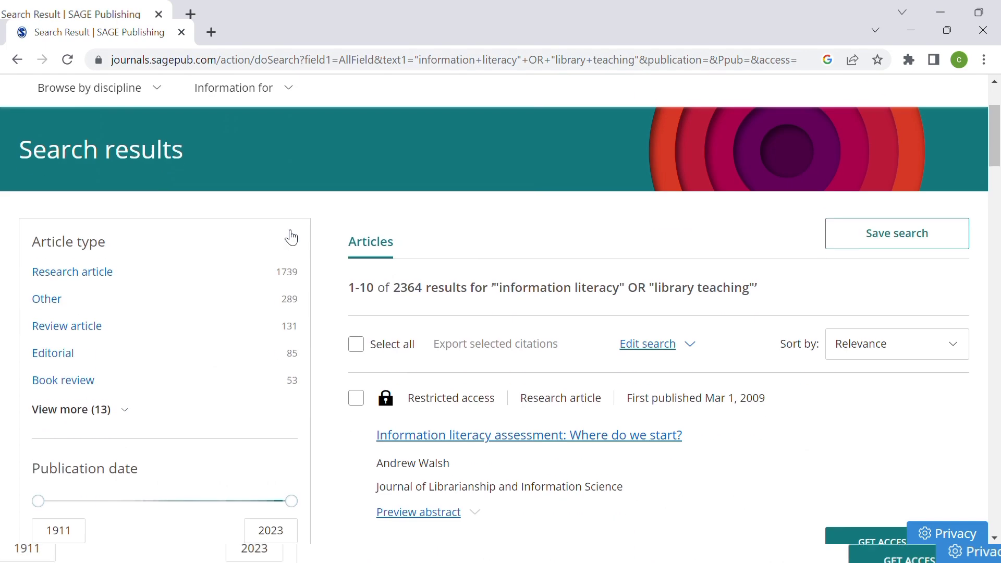
Step: Go back to the advanced search form, replace OR with AND between the two quoted phrases and run the search
{"action": "left_click", "coordinate": [17, 60]}
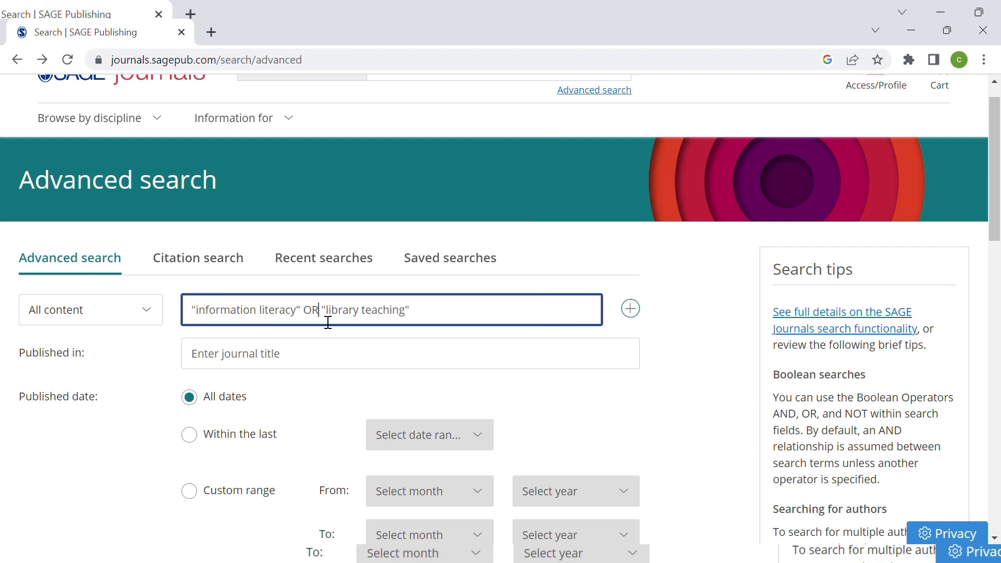
{"action": "key", "text": "BackSpace"}
{"action": "key", "text": "BackSpace"}
{"action": "type", "text": "a"}
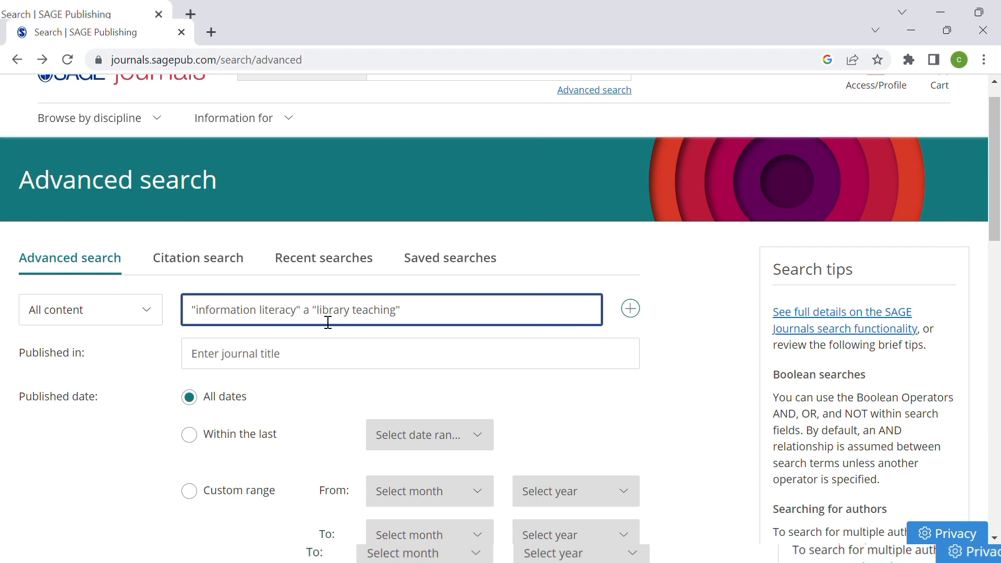
{"action": "key", "text": "BackSpace"}
{"action": "type", "text": "AND"}
{"action": "scroll", "coordinate": [395, 354], "scroll_direction": "down", "scroll_amount": 5}
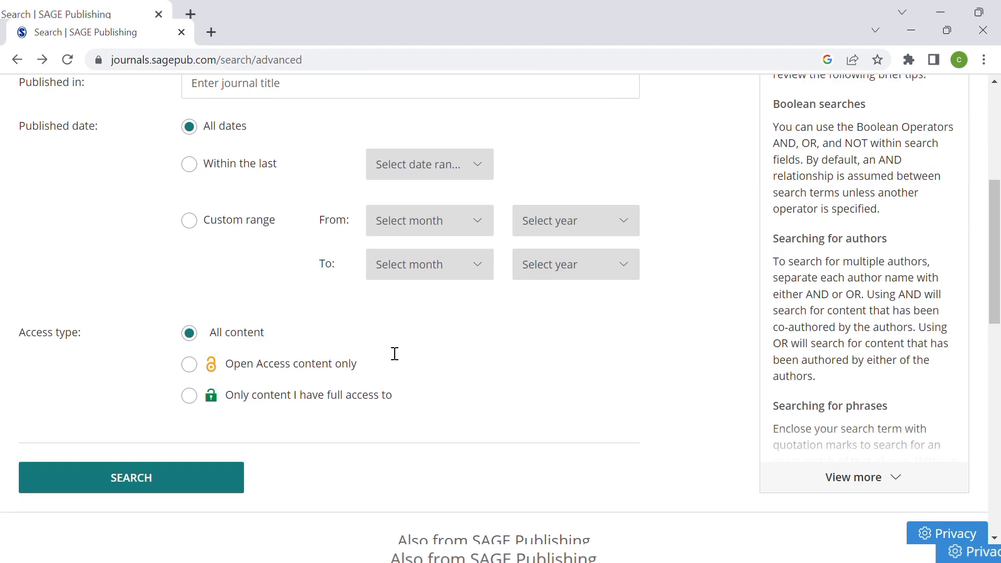
{"action": "left_click", "coordinate": [172, 479]}
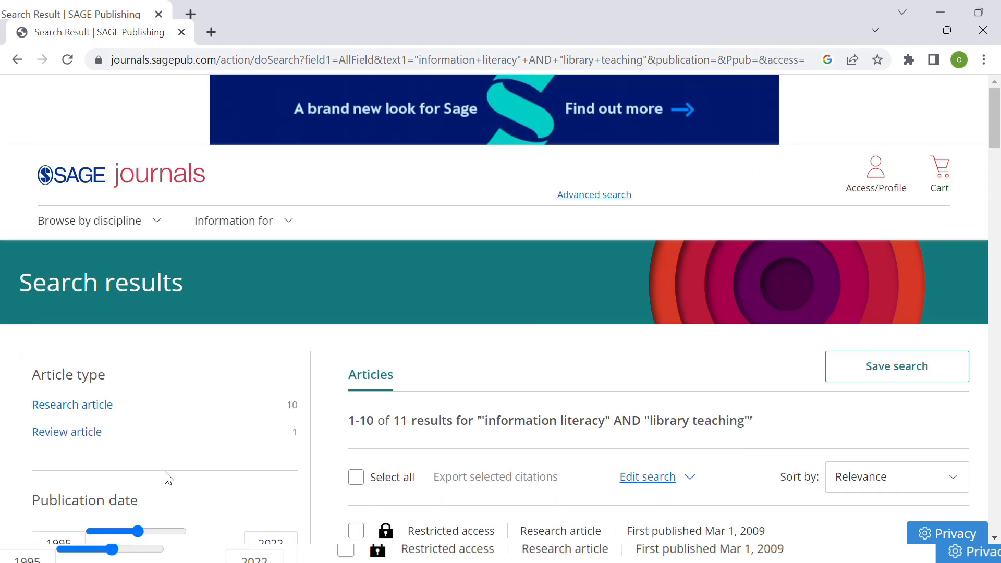
Step: Look over the AND search results, checking the result total and the access type of the listed articles
{"action": "scroll", "coordinate": [456, 458], "scroll_direction": "down", "scroll_amount": 2}
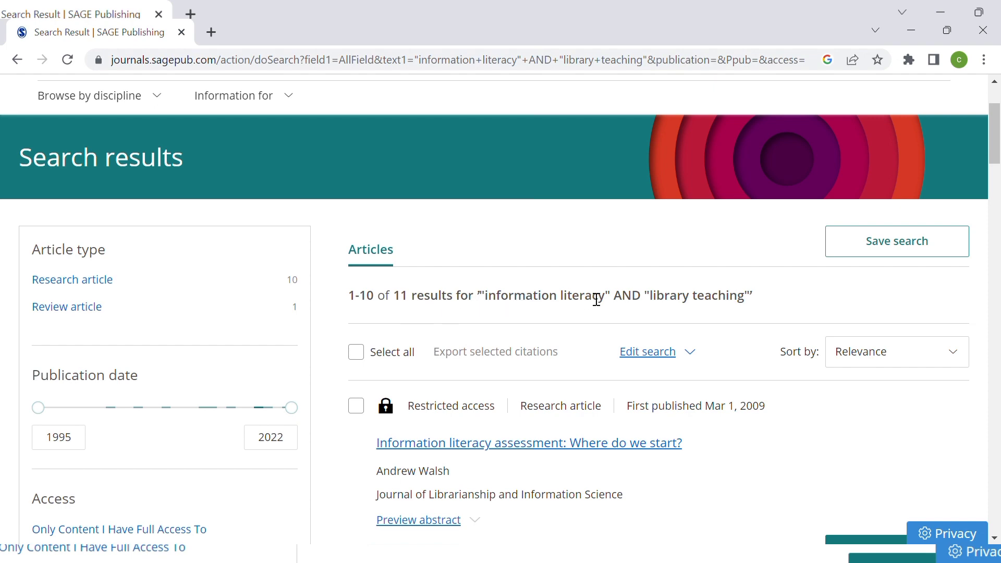
{"action": "scroll", "coordinate": [596, 300], "scroll_direction": "down", "scroll_amount": 1}
{"action": "scroll", "coordinate": [554, 357], "scroll_direction": "down", "scroll_amount": 4}
{"action": "scroll", "coordinate": [554, 358], "scroll_direction": "up", "scroll_amount": 2}
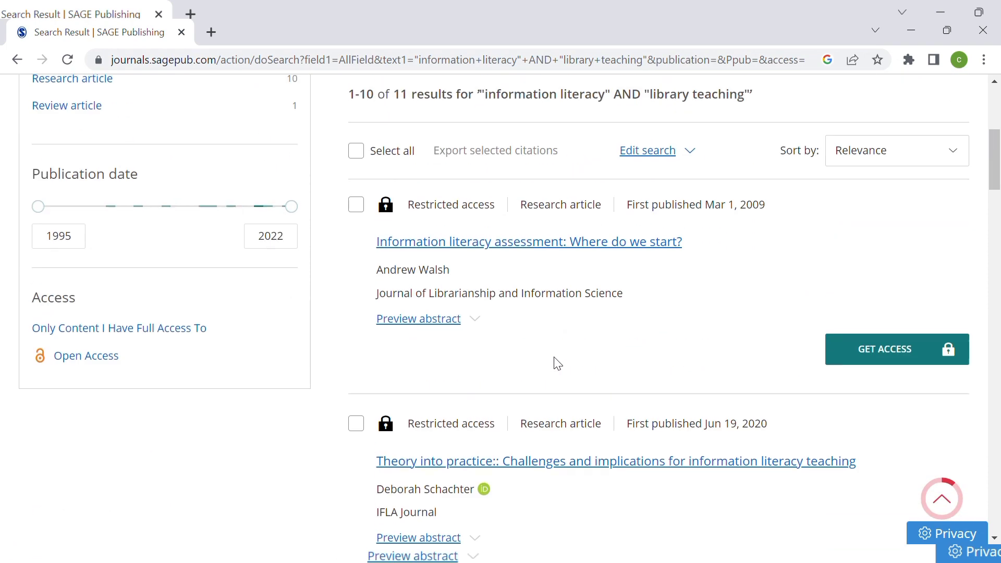
{"action": "scroll", "coordinate": [557, 363], "scroll_direction": "down", "scroll_amount": 8}
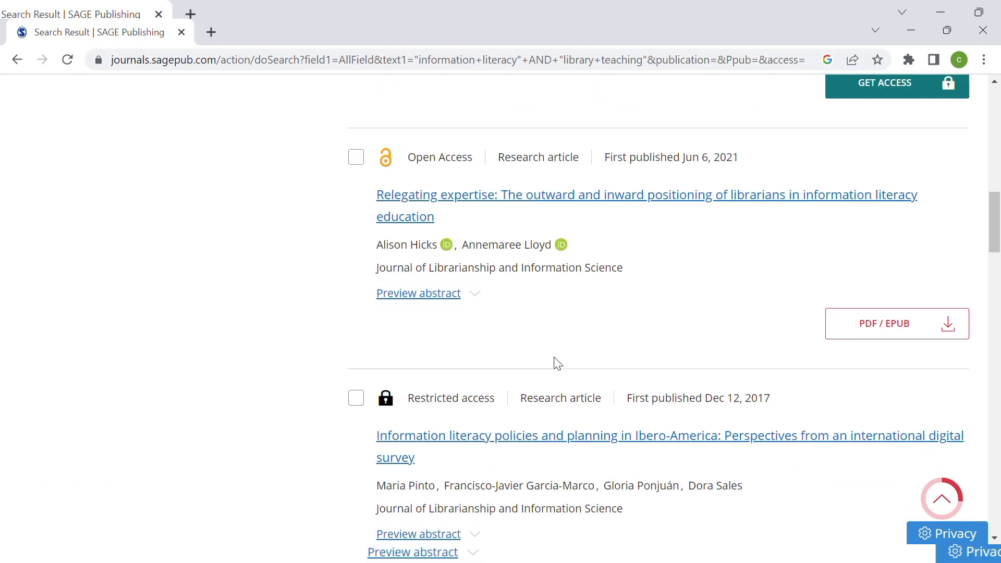
Step: Return from the AND search results to the advanced search form
{"action": "scroll", "coordinate": [557, 363], "scroll_direction": "down", "scroll_amount": 5}
{"action": "scroll", "coordinate": [557, 364], "scroll_direction": "up", "scroll_amount": 15}
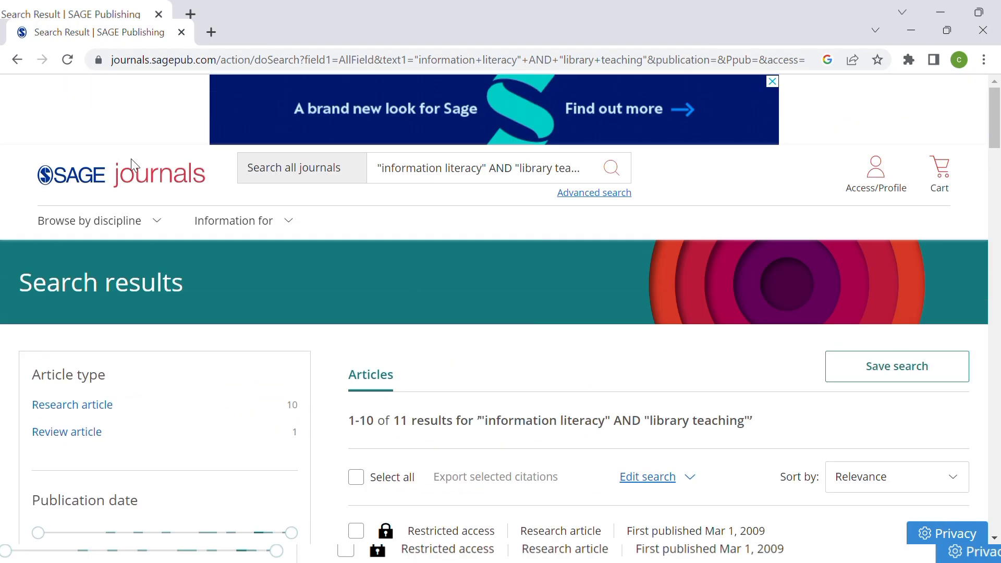
{"action": "left_click", "coordinate": [16, 60]}
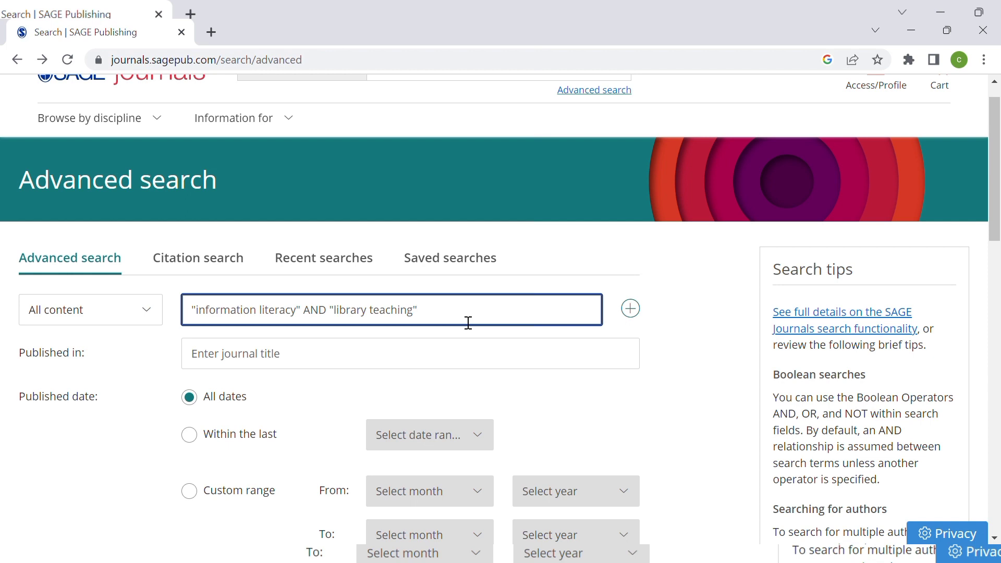
Step: Cut the query down to the exact phrase "information literacy" and set its search field to Abstract
{"action": "left_click", "coordinate": [126, 312]}
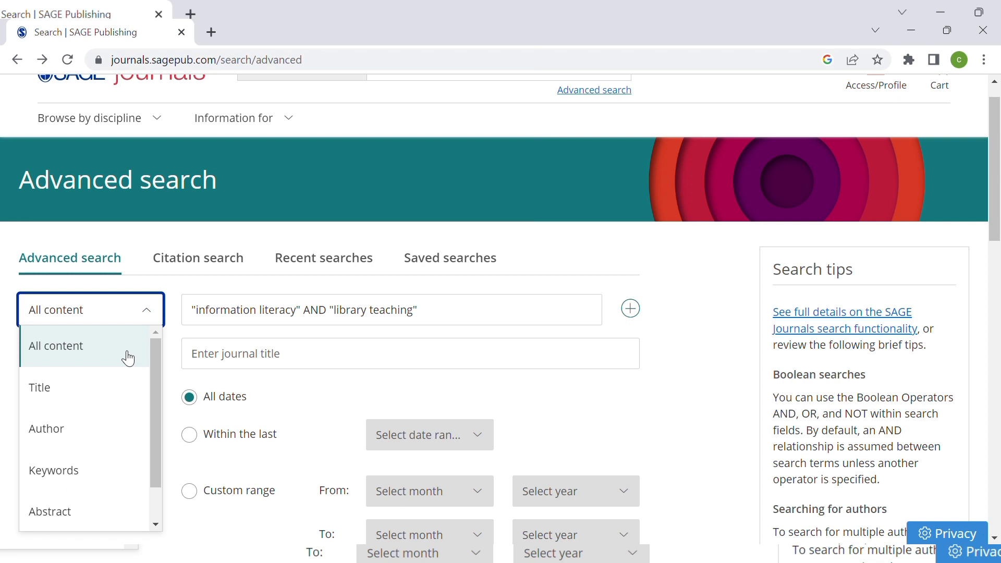
{"action": "left_click", "coordinate": [466, 320]}
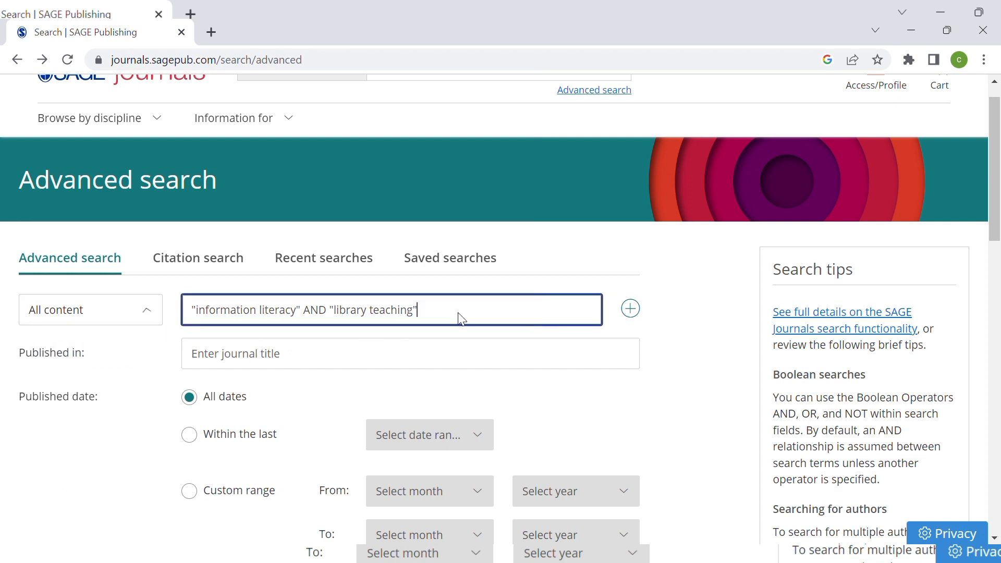
{"action": "key", "text": "BackSpace"}
{"action": "key", "text": "BackSpace"}
{"action": "key", "text": "BackSpace"}
{"action": "key", "text": "BackSpace"}
{"action": "key", "text": "BackSpace"}
{"action": "key", "text": "BackSpace"}
{"action": "key", "text": "BackSpace"}
{"action": "key", "text": "BackSpace"}
{"action": "key", "text": "BackSpace"}
{"action": "key", "text": "BackSpace"}
{"action": "key", "text": "BackSpace"}
{"action": "key", "text": "BackSpace"}
{"action": "key", "text": "BackSpace"}
{"action": "key", "text": "BackSpace"}
{"action": "key", "text": "BackSpace"}
{"action": "key", "text": "BackSpace"}
{"action": "key", "text": "BackSpace"}
{"action": "key", "text": "BackSpace"}
{"action": "key", "text": "BackSpace"}
{"action": "key", "text": "BackSpace"}
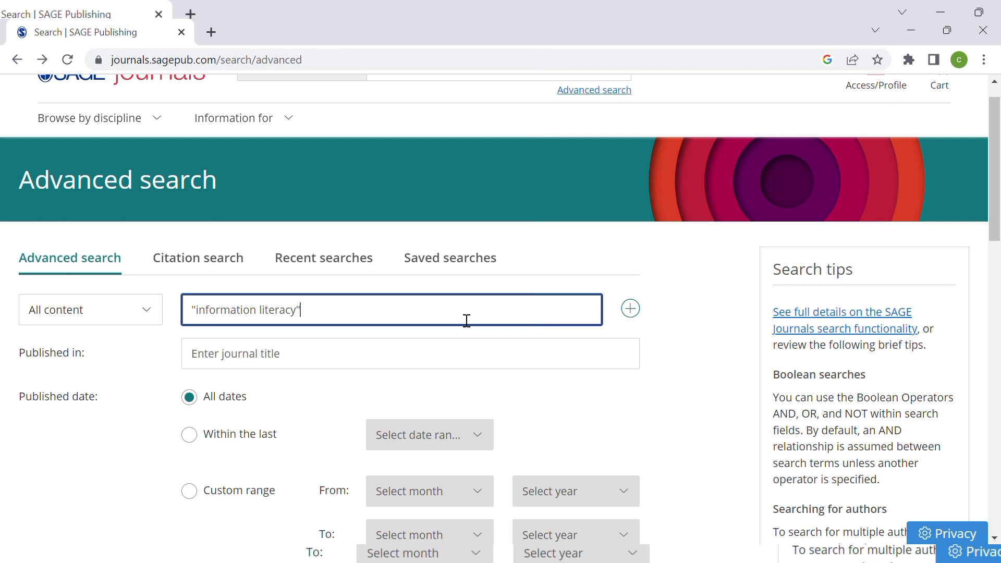
{"action": "left_click", "coordinate": [81, 319]}
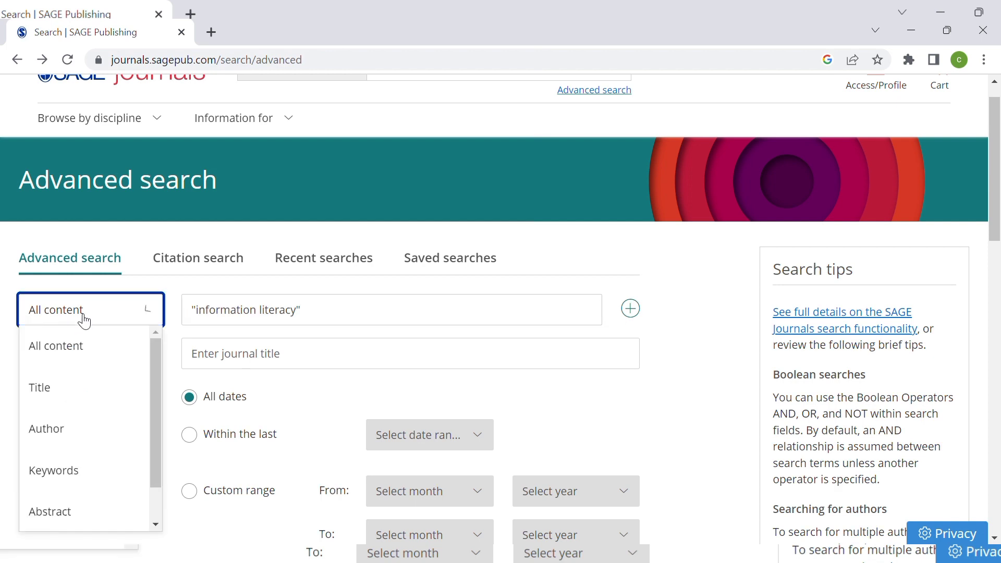
{"action": "left_click", "coordinate": [101, 514]}
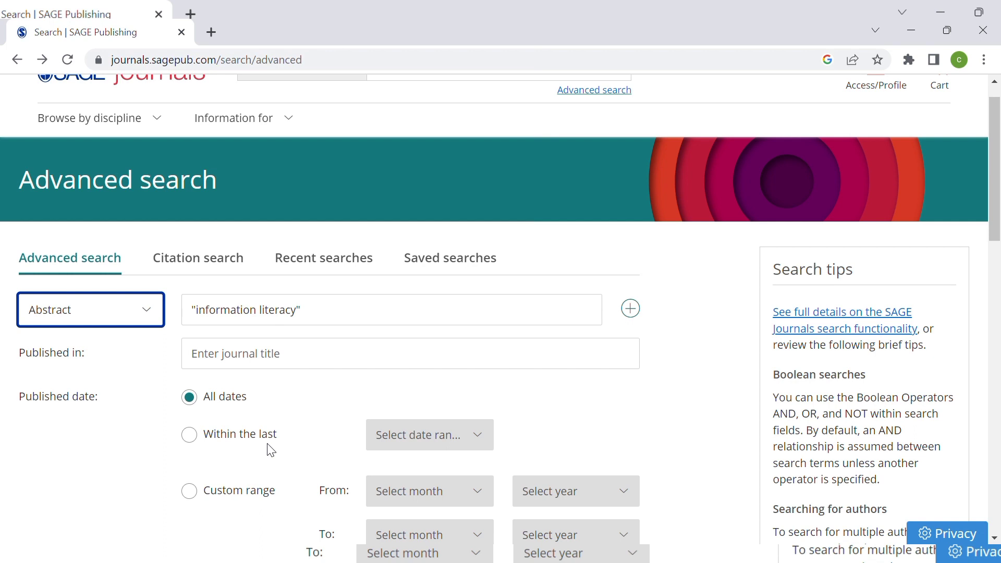
Step: Limit the published date to within the last 6 months
{"action": "scroll", "coordinate": [271, 450], "scroll_direction": "down", "scroll_amount": 3}
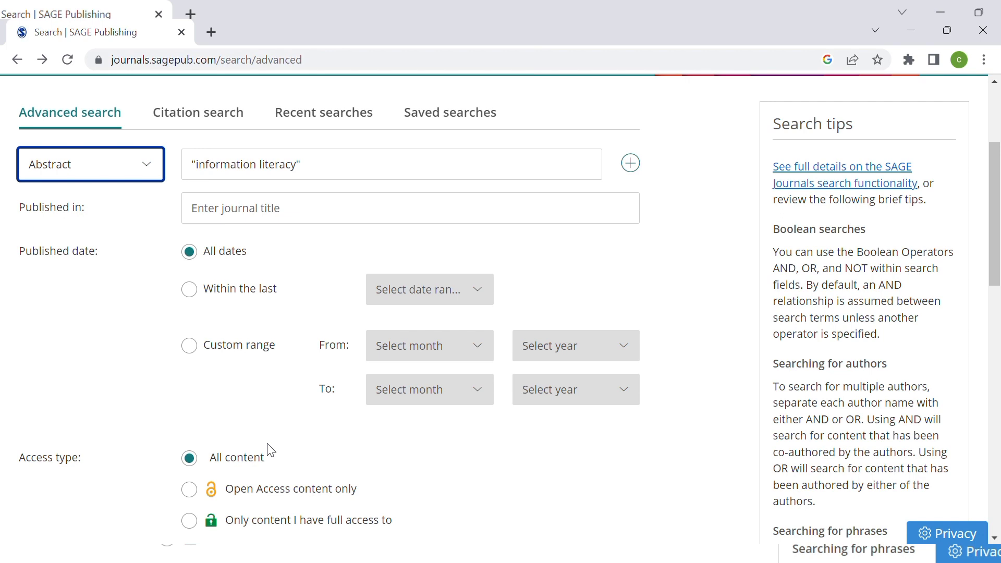
{"action": "left_click", "coordinate": [431, 294]}
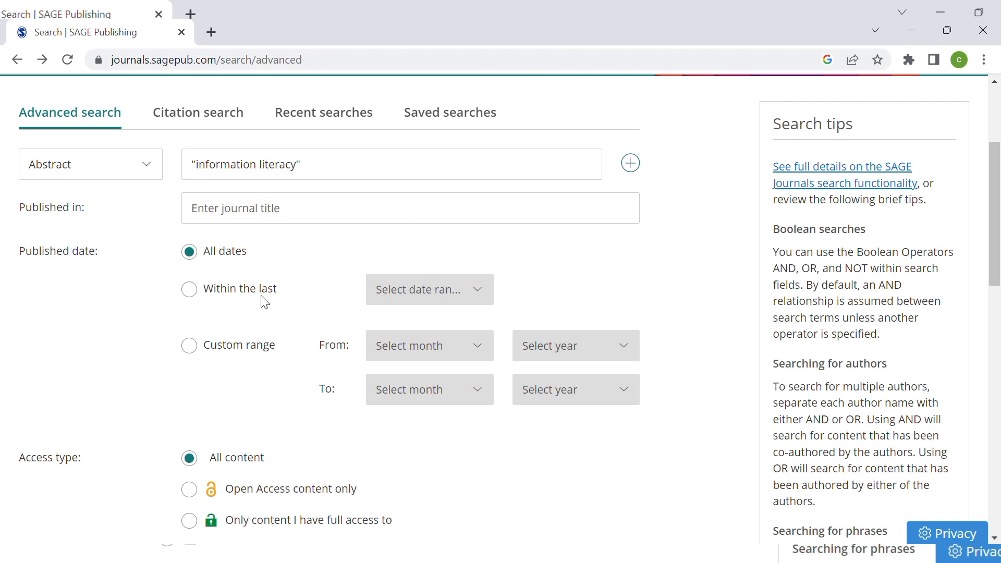
{"action": "left_click", "coordinate": [189, 290]}
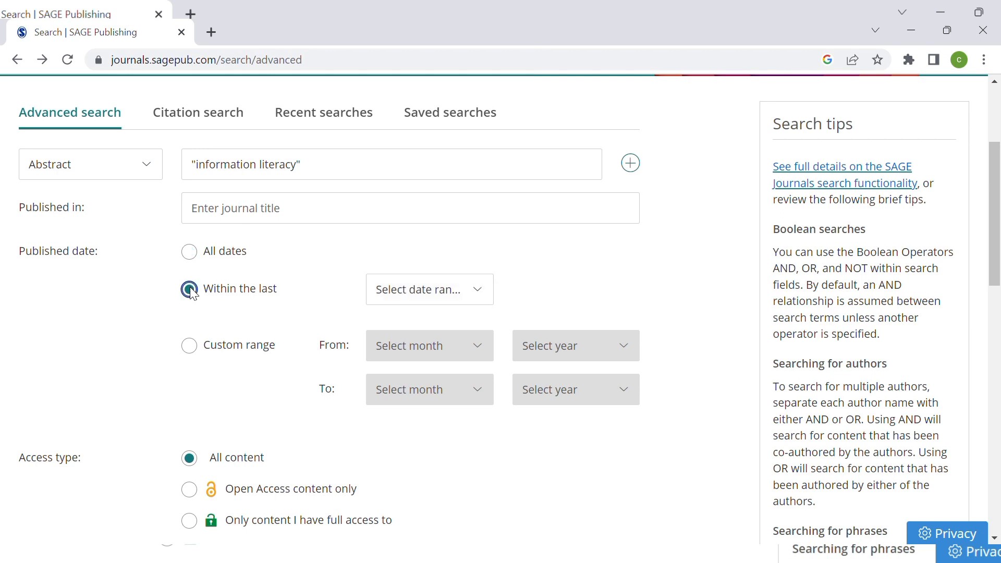
{"action": "left_click", "coordinate": [414, 296]}
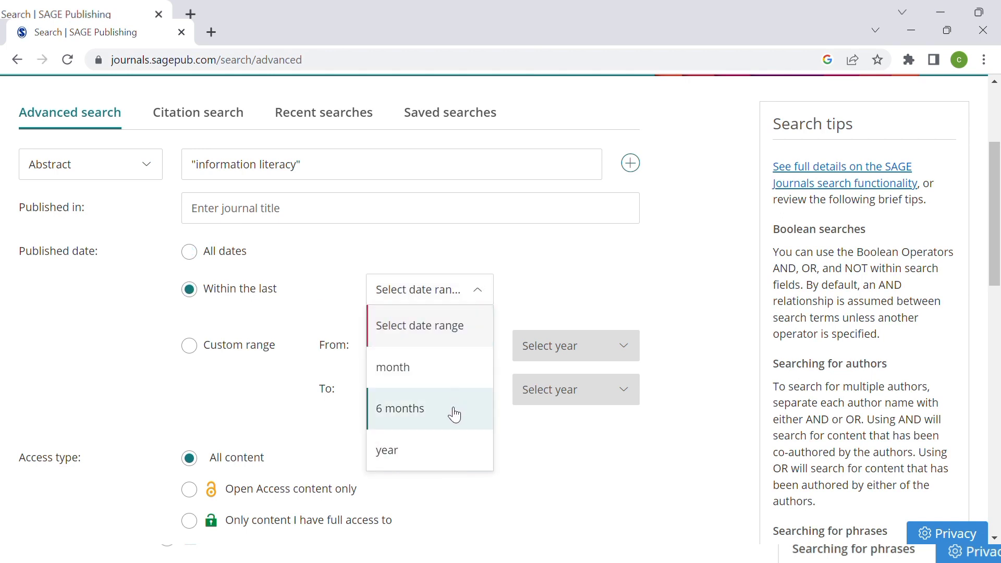
{"action": "left_click", "coordinate": [455, 413]}
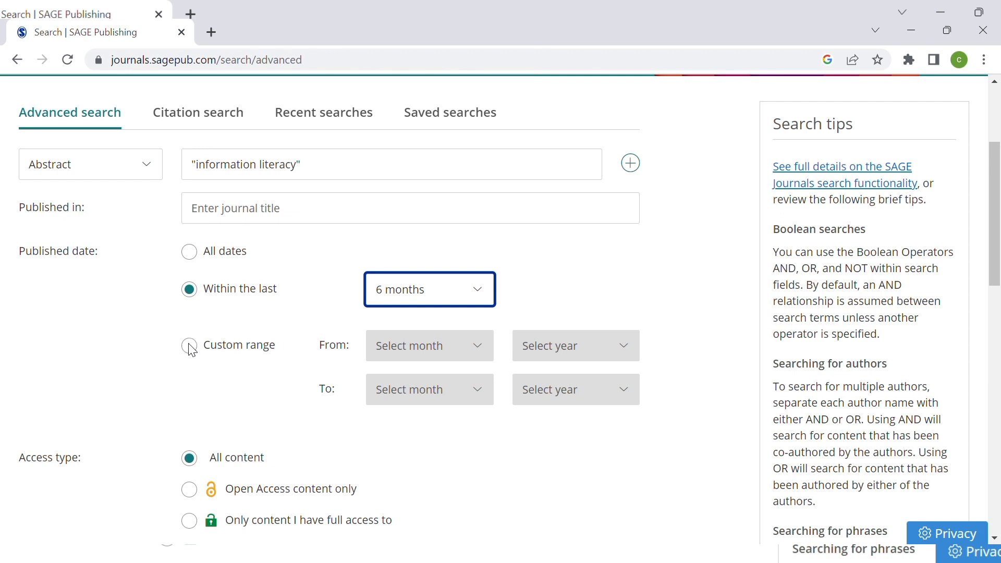
Step: Switch the published date to a custom range and set its months from Nov to Jan
{"action": "left_click", "coordinate": [189, 345]}
{"action": "left_click", "coordinate": [426, 358]}
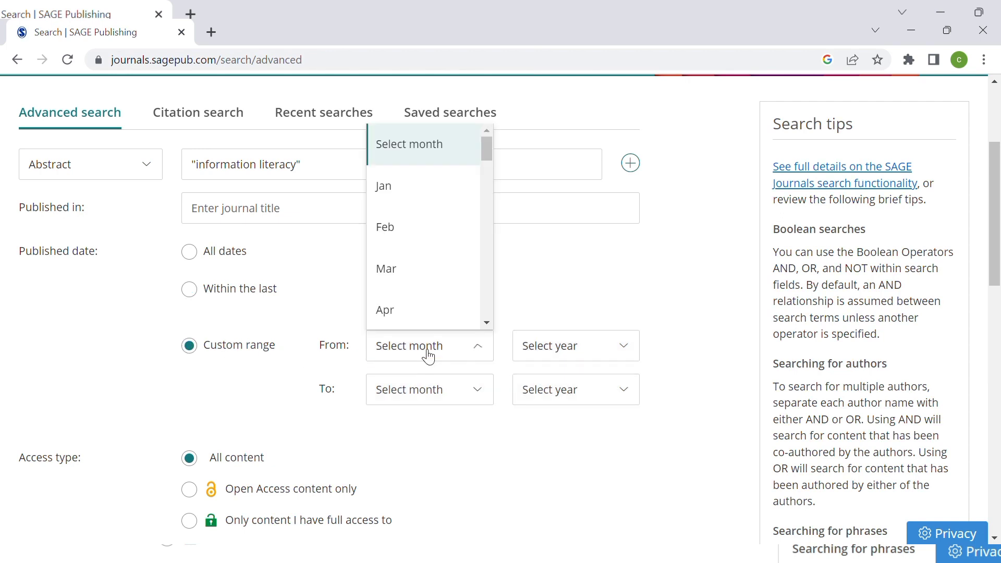
{"action": "scroll", "coordinate": [443, 225], "scroll_direction": "down", "scroll_amount": 5}
{"action": "scroll", "coordinate": [442, 226], "scroll_direction": "down", "scroll_amount": 4}
{"action": "scroll", "coordinate": [443, 225], "scroll_direction": "up", "scroll_amount": 4}
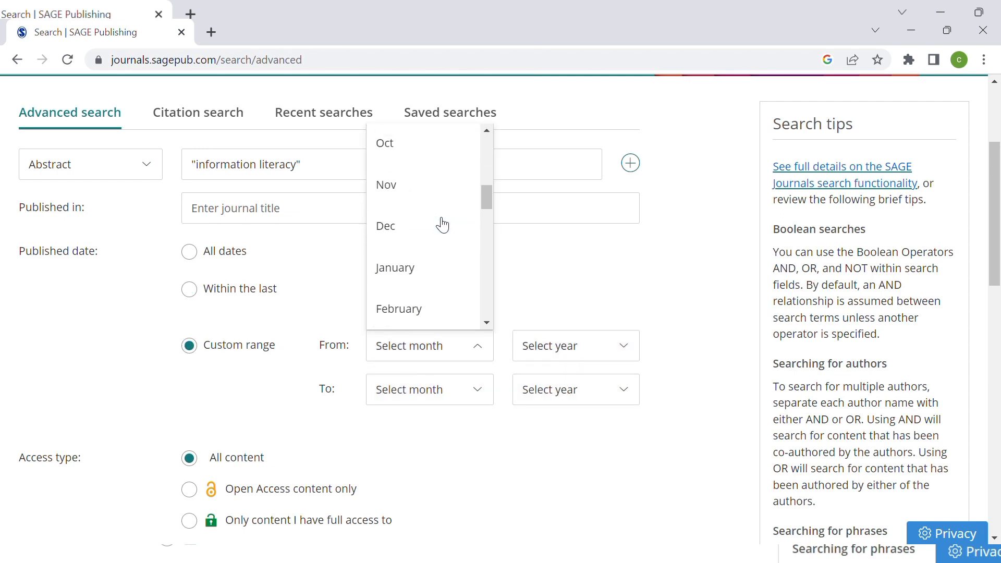
{"action": "scroll", "coordinate": [441, 224], "scroll_direction": "down", "scroll_amount": 3}
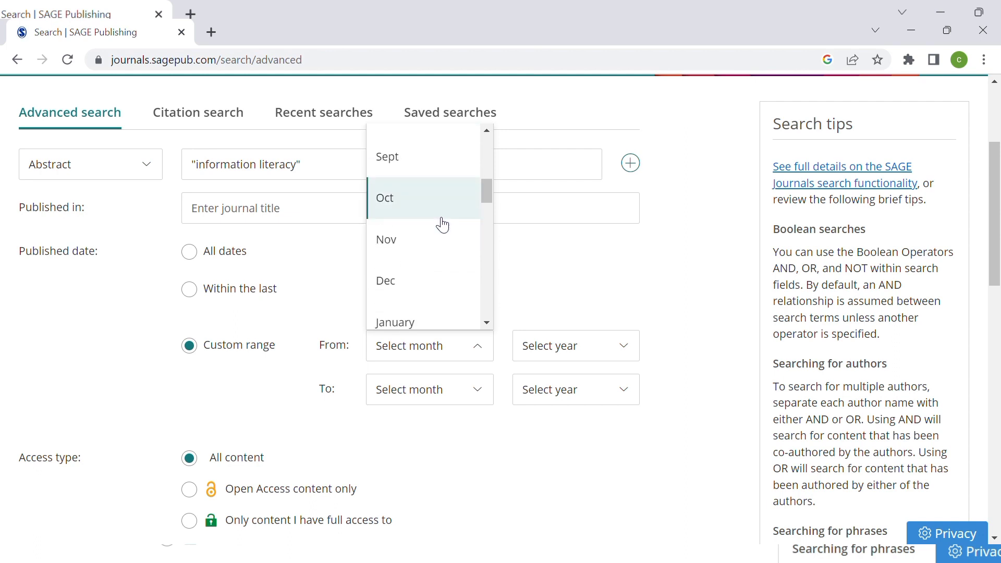
{"action": "left_click", "coordinate": [433, 233]}
{"action": "left_click", "coordinate": [462, 388]}
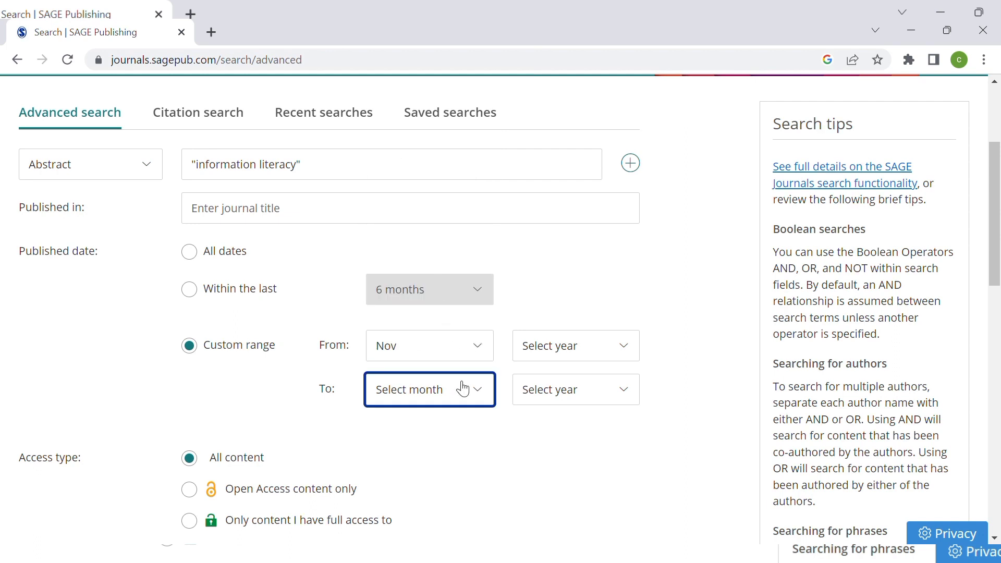
{"action": "scroll", "coordinate": [440, 297], "scroll_direction": "down", "scroll_amount": 5}
{"action": "scroll", "coordinate": [441, 298], "scroll_direction": "up", "scroll_amount": 5}
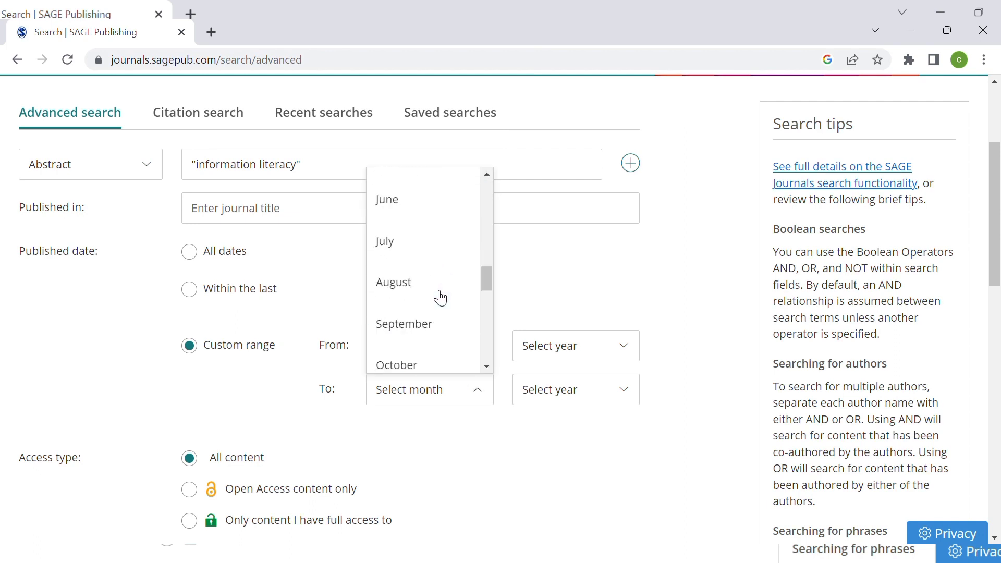
{"action": "left_click", "coordinate": [437, 233]}
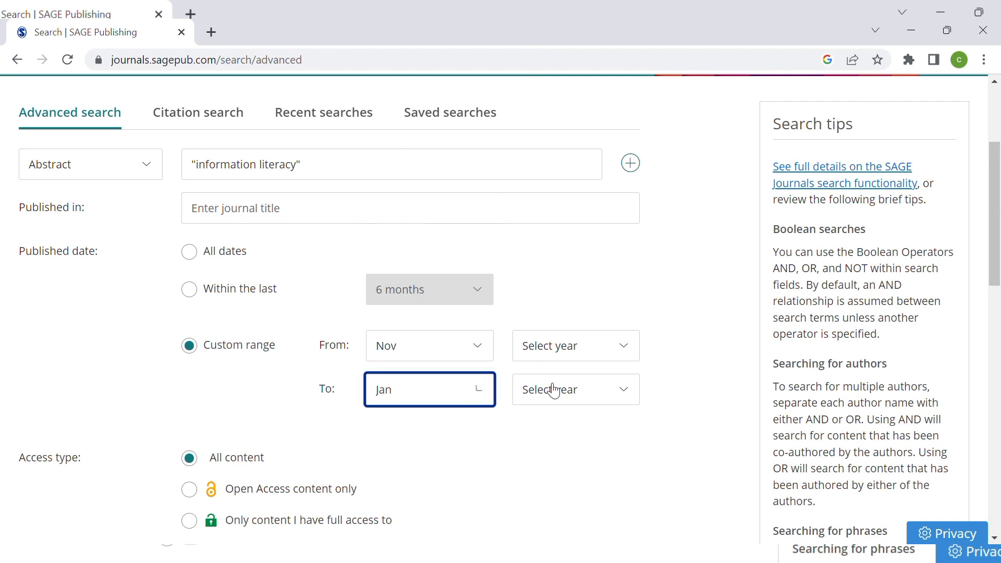
Step: Set the years of the custom date range from 2010 to 2023
{"action": "left_click", "coordinate": [596, 353]}
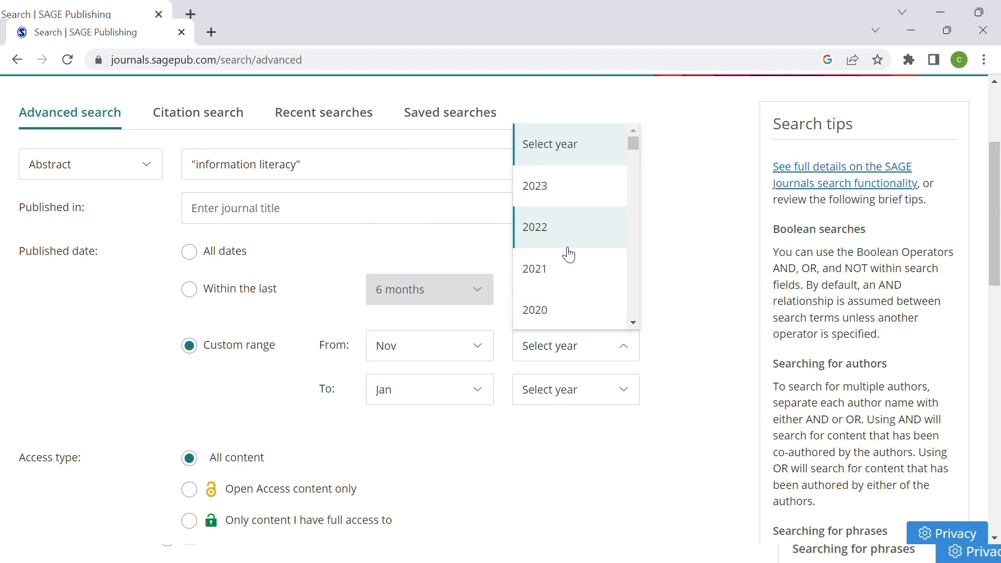
{"action": "scroll", "coordinate": [568, 253], "scroll_direction": "down", "scroll_amount": 6}
{"action": "scroll", "coordinate": [568, 253], "scroll_direction": "down", "scroll_amount": 4}
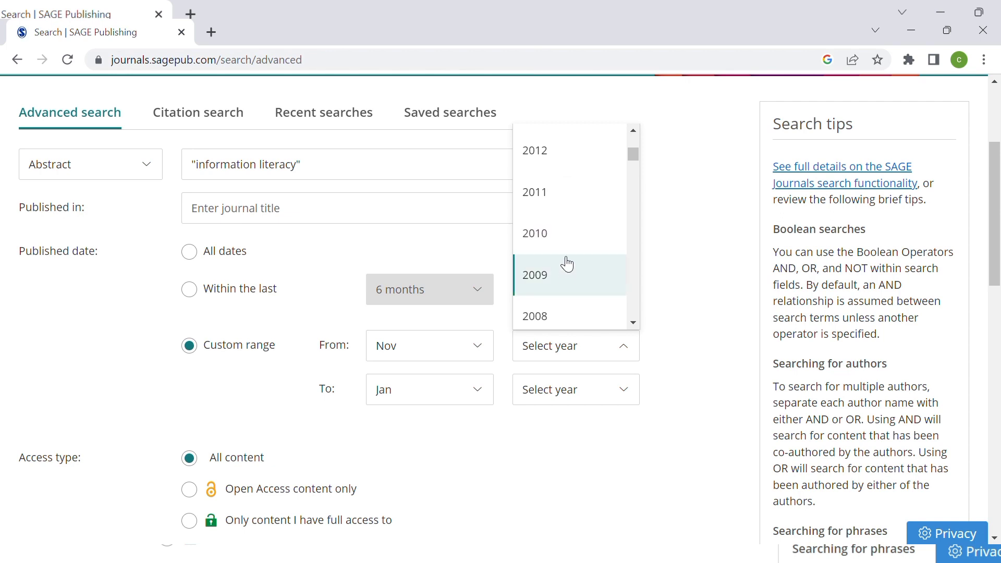
{"action": "left_click", "coordinate": [568, 244]}
{"action": "left_click", "coordinate": [569, 400]}
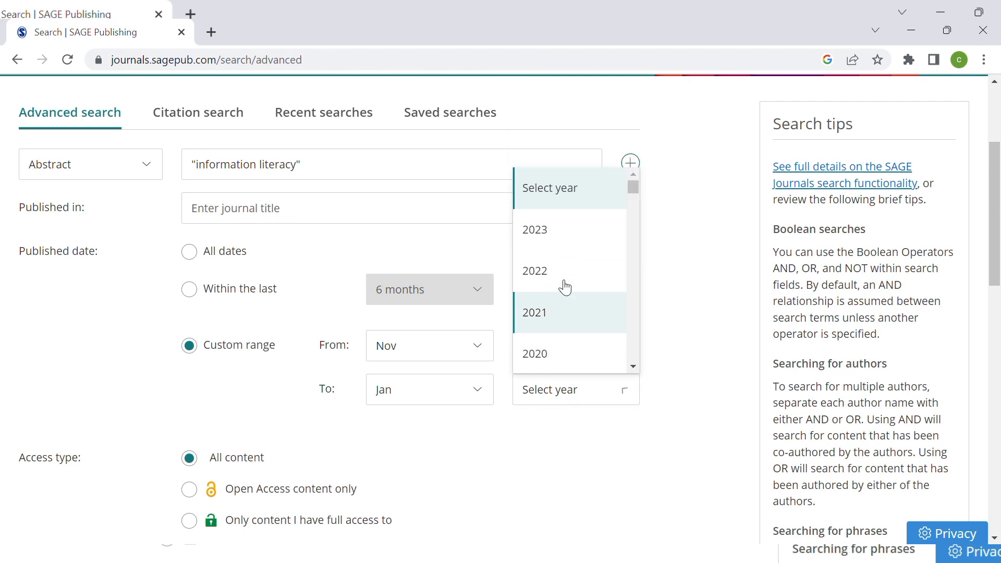
{"action": "left_click", "coordinate": [568, 245]}
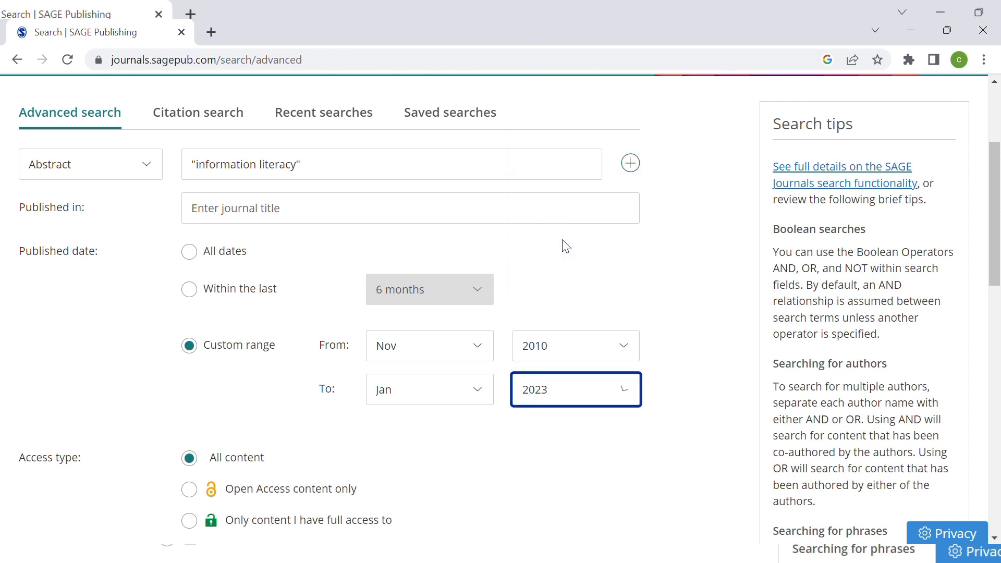
Step: Restrict the access type to Open Access content only and run the search
{"action": "scroll", "coordinate": [489, 353], "scroll_direction": "down", "scroll_amount": 1}
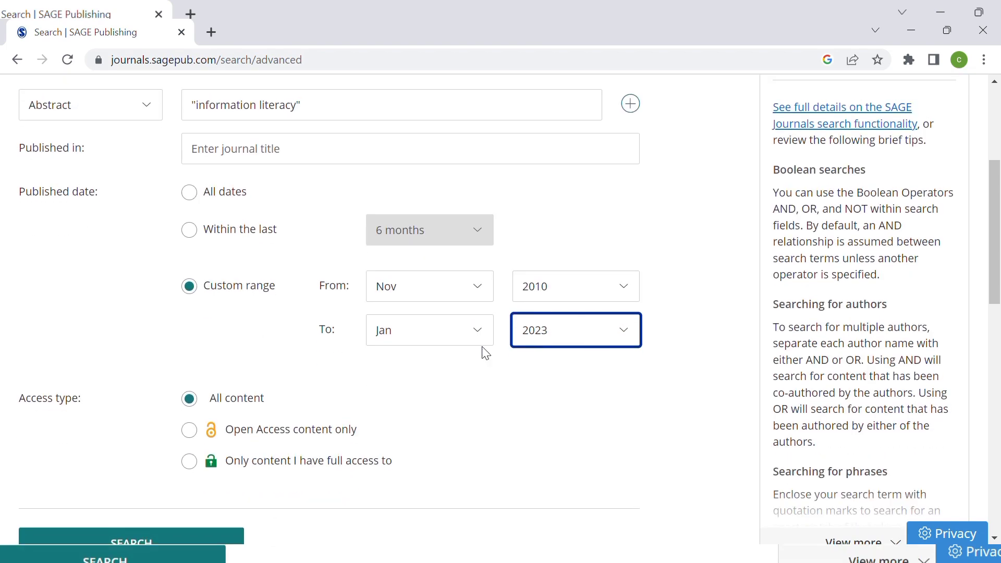
{"action": "scroll", "coordinate": [484, 352], "scroll_direction": "down", "scroll_amount": 2}
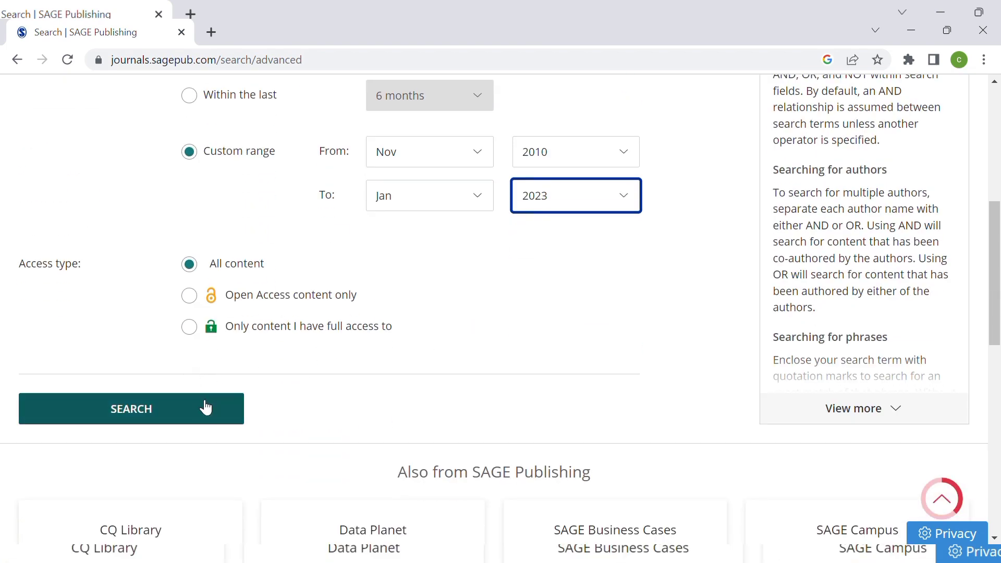
{"action": "left_click", "coordinate": [189, 296]}
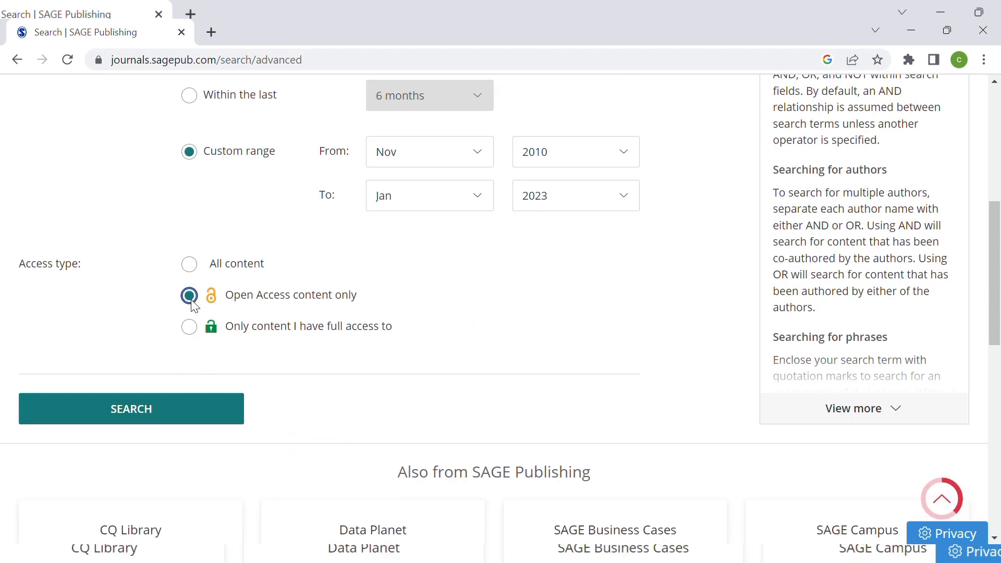
{"action": "left_click", "coordinate": [182, 410]}
Step: Examine the abstract search results, checking the applied filters, result total, access type and publication dates of the listed articles
{"action": "scroll", "coordinate": [393, 420], "scroll_direction": "down", "scroll_amount": 10}
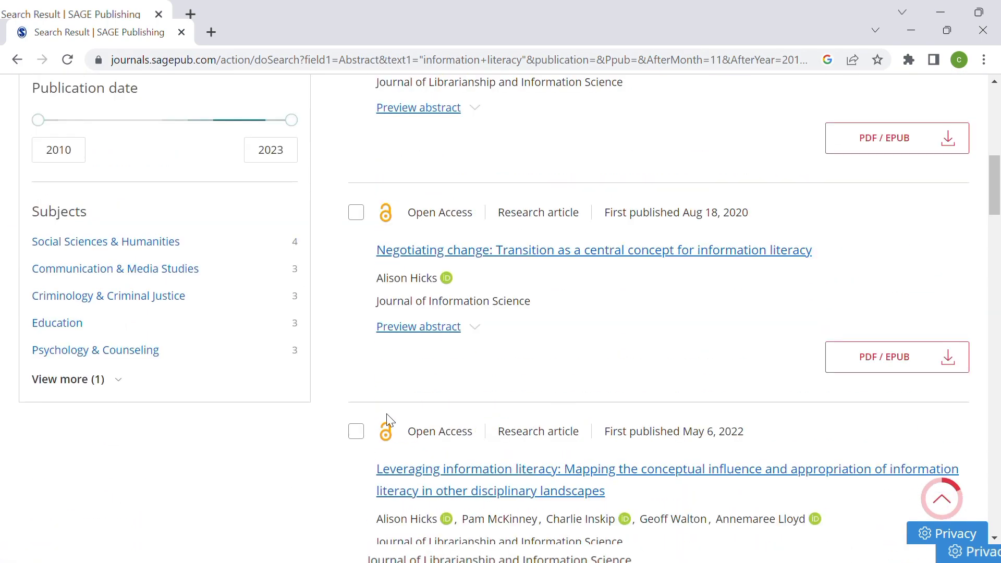
{"action": "scroll", "coordinate": [390, 421], "scroll_direction": "up", "scroll_amount": 7}
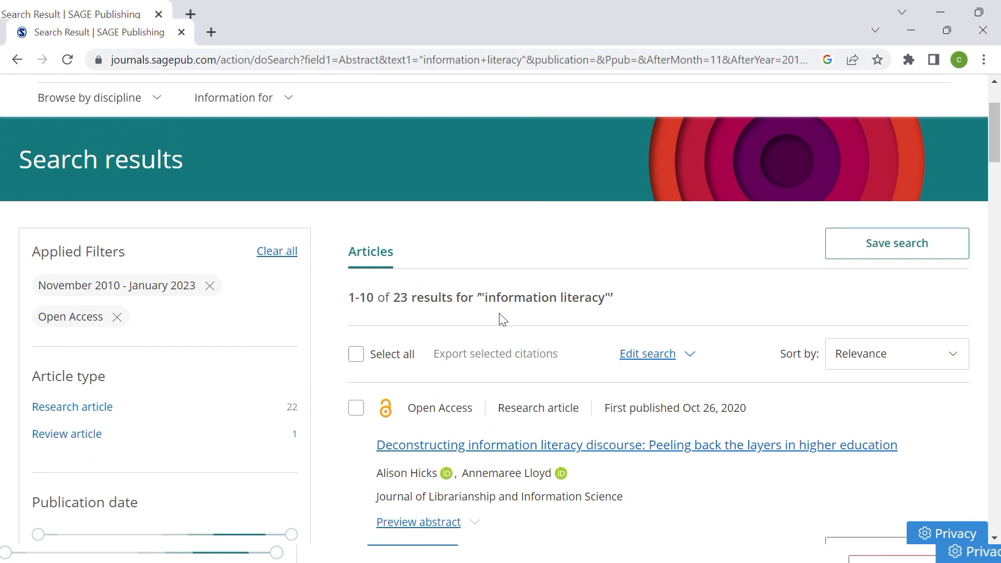
{"action": "scroll", "coordinate": [499, 313], "scroll_direction": "down", "scroll_amount": 5}
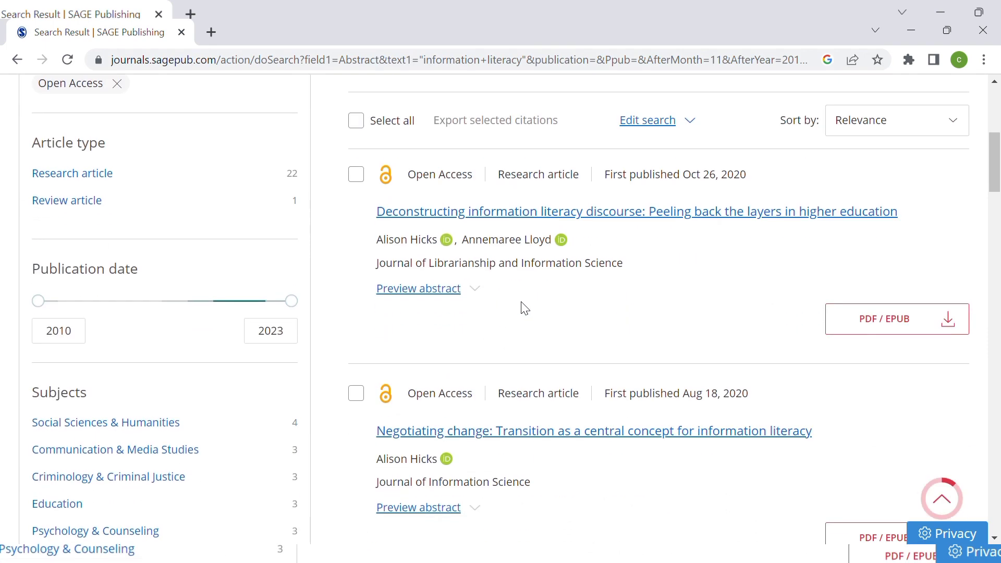
{"action": "scroll", "coordinate": [522, 307], "scroll_direction": "down", "scroll_amount": 5}
{"action": "scroll", "coordinate": [525, 307], "scroll_direction": "down", "scroll_amount": 1}
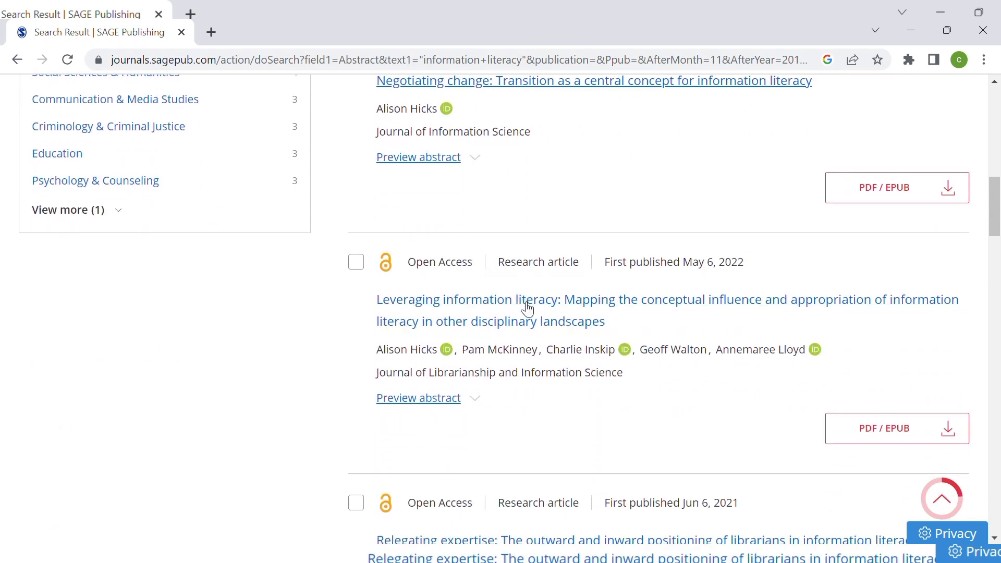
{"action": "scroll", "coordinate": [527, 309], "scroll_direction": "down", "scroll_amount": 7}
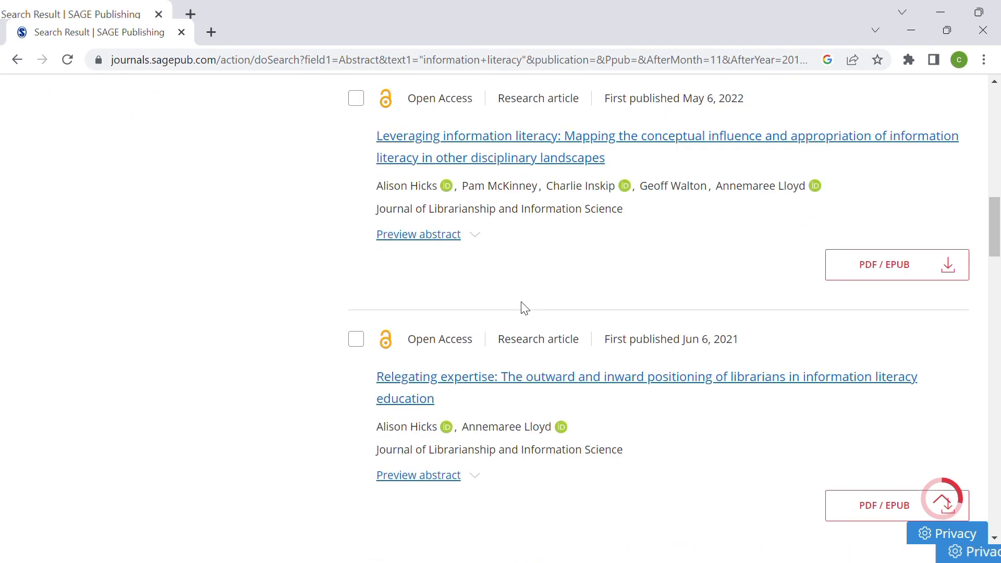
{"action": "scroll", "coordinate": [525, 307], "scroll_direction": "up", "scroll_amount": 8}
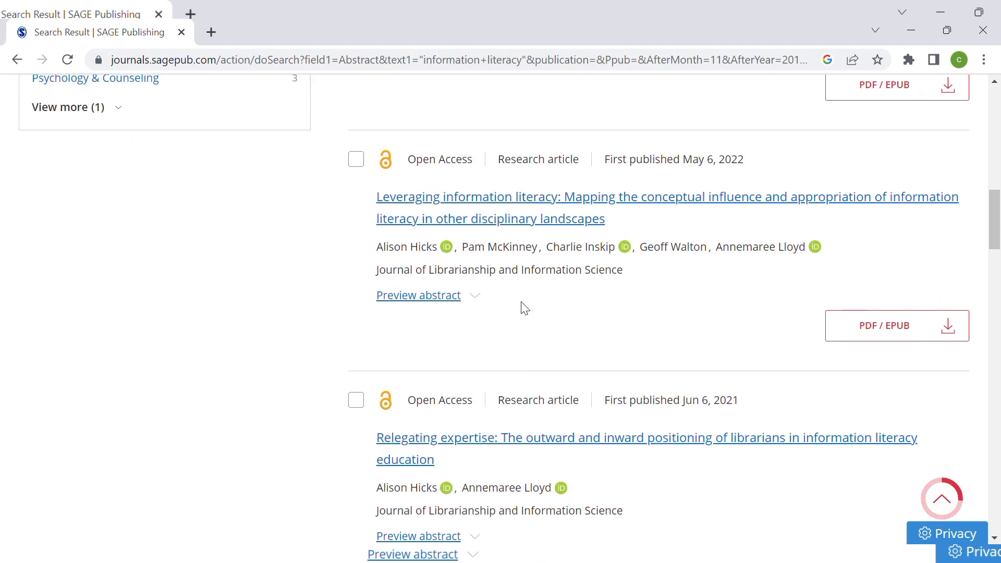
{"action": "scroll", "coordinate": [521, 308], "scroll_direction": "up", "scroll_amount": 6}
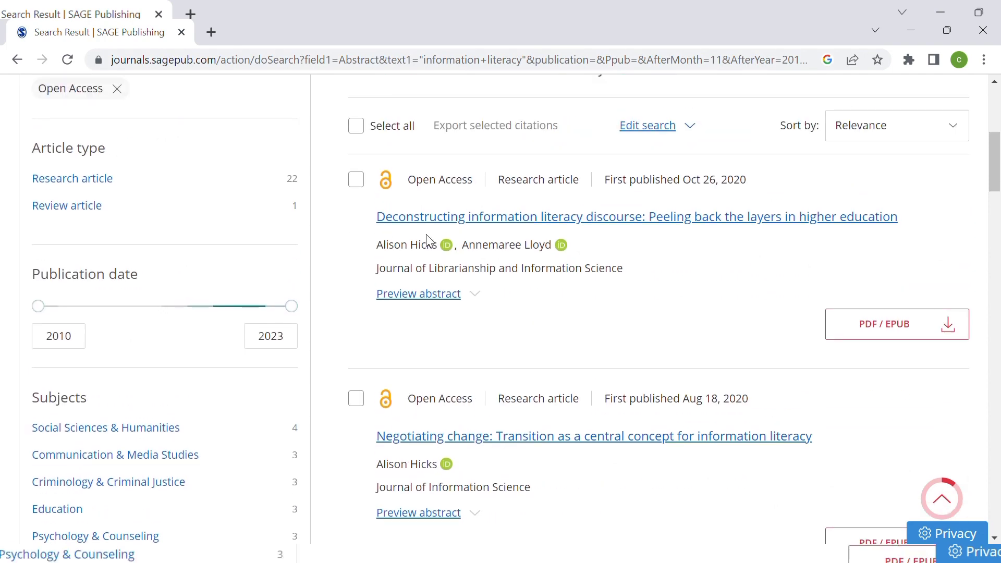
{"action": "scroll", "coordinate": [426, 235], "scroll_direction": "up", "scroll_amount": 2}
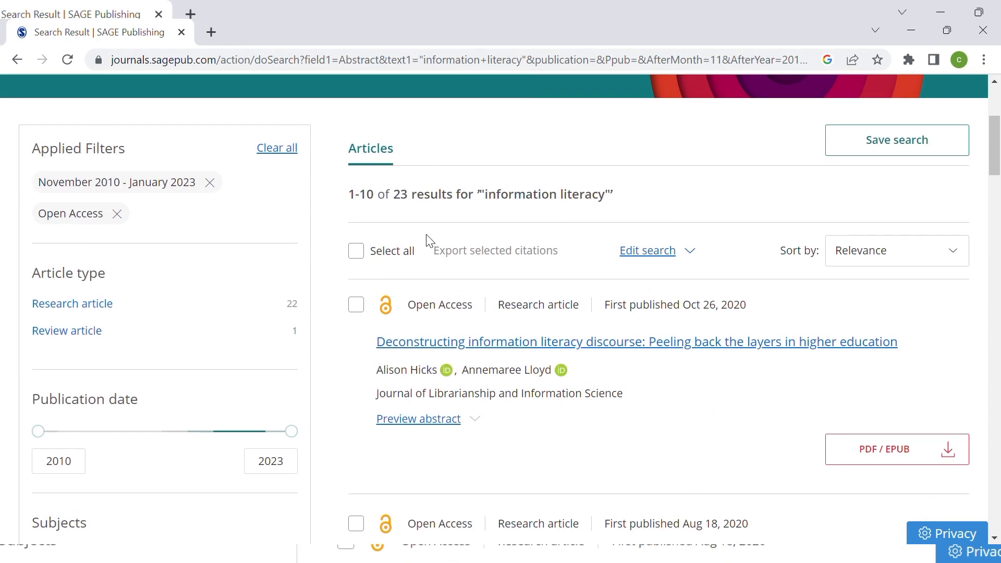
{"action": "scroll", "coordinate": [458, 257], "scroll_direction": "down", "scroll_amount": 1}
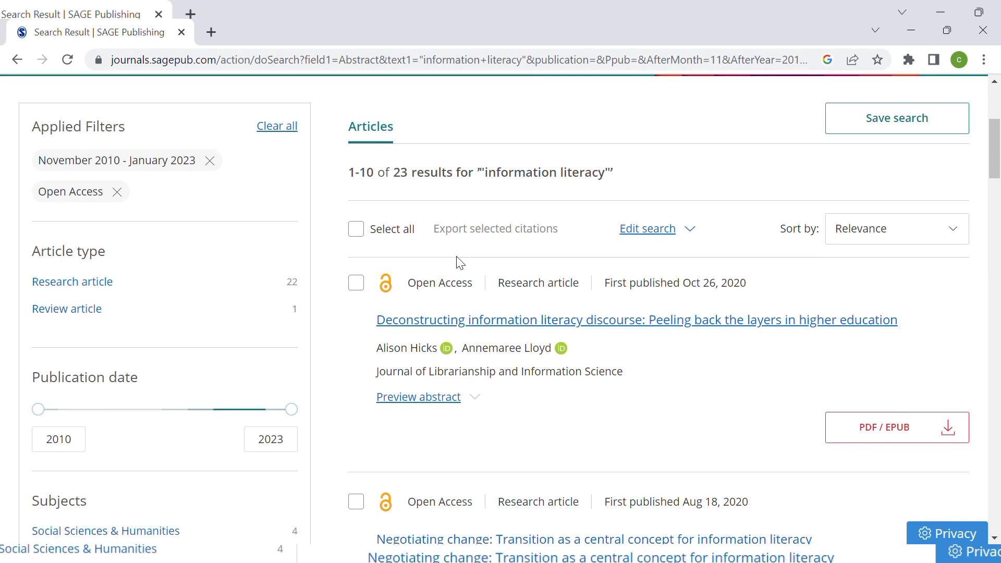
{"action": "scroll", "coordinate": [615, 244], "scroll_direction": "down", "scroll_amount": 2}
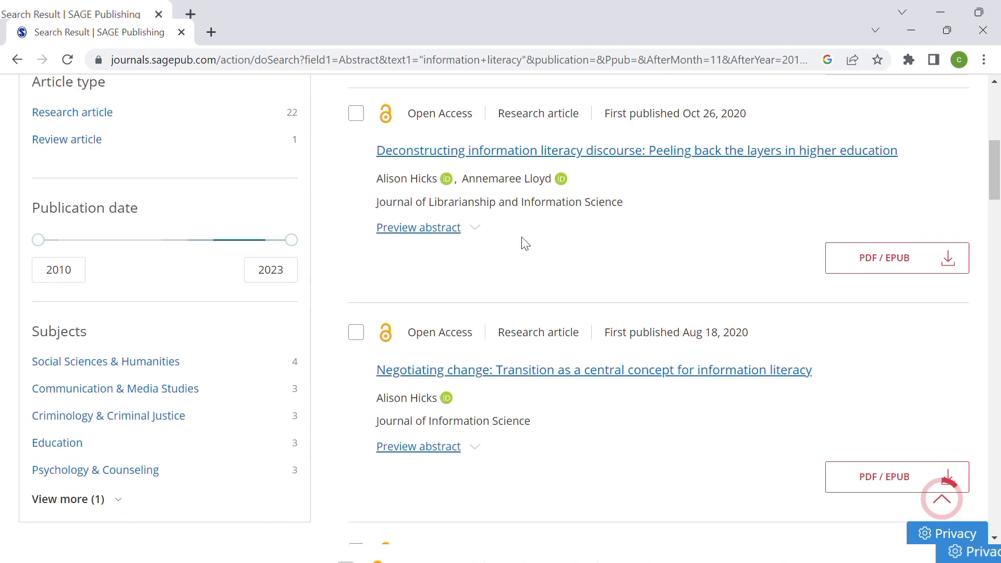
Step: Preview the abstract of the first listed article on information literacy discourse in higher education, and collapse it again
{"action": "left_click", "coordinate": [463, 236]}
{"action": "scroll", "coordinate": [541, 322], "scroll_direction": "down", "scroll_amount": 1}
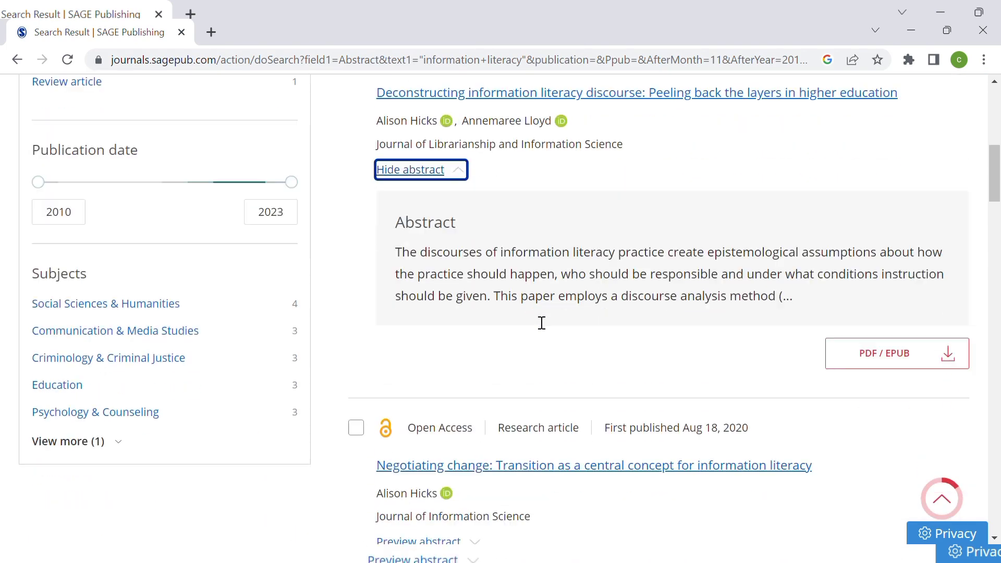
{"action": "scroll", "coordinate": [537, 321], "scroll_direction": "up", "scroll_amount": 1}
{"action": "scroll", "coordinate": [537, 321], "scroll_direction": "up", "scroll_amount": 1}
{"action": "left_click", "coordinate": [452, 267]}
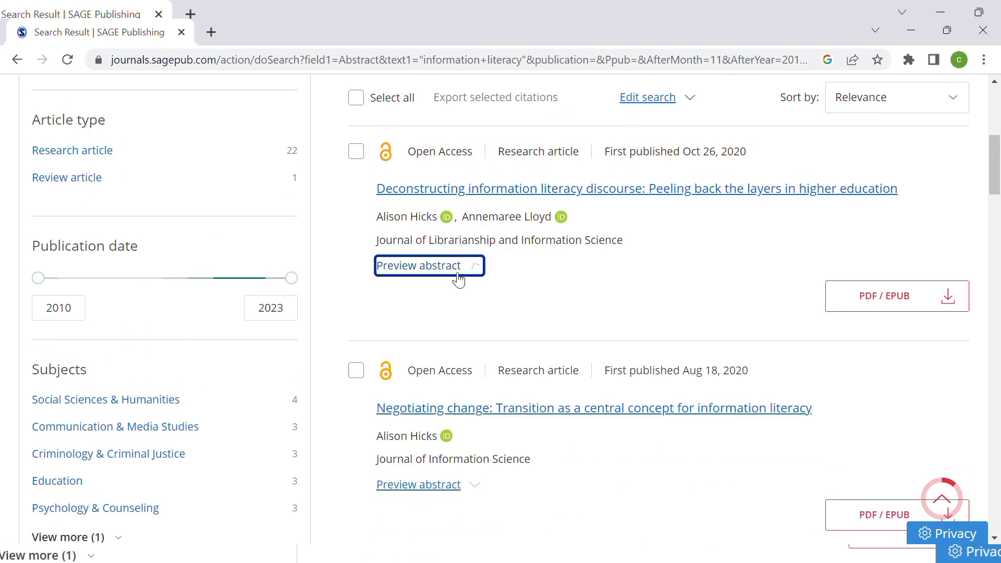
{"action": "scroll", "coordinate": [515, 325], "scroll_direction": "down", "scroll_amount": 2}
{"action": "scroll", "coordinate": [514, 324], "scroll_direction": "up", "scroll_amount": 2}
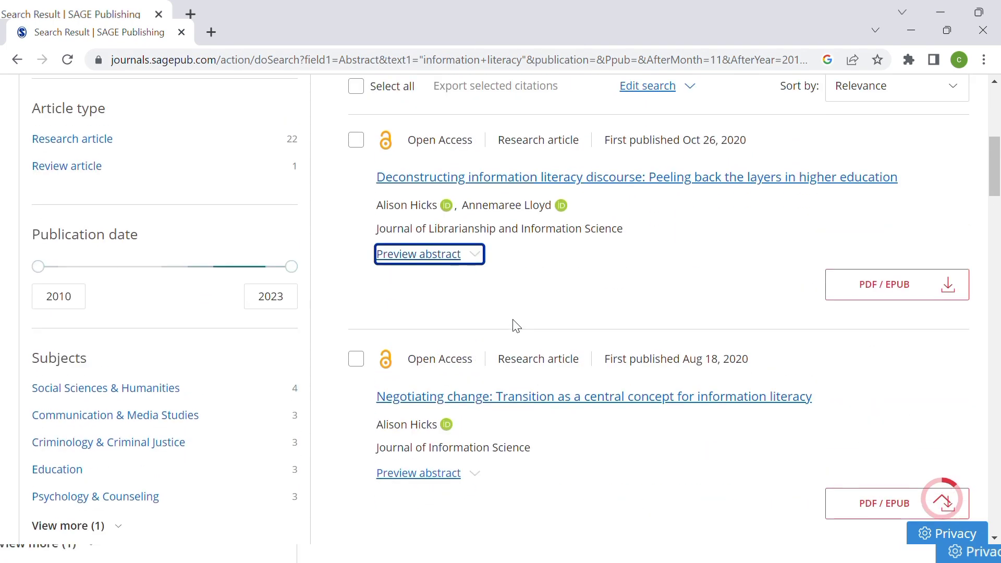
{"action": "left_click", "coordinate": [478, 259]}
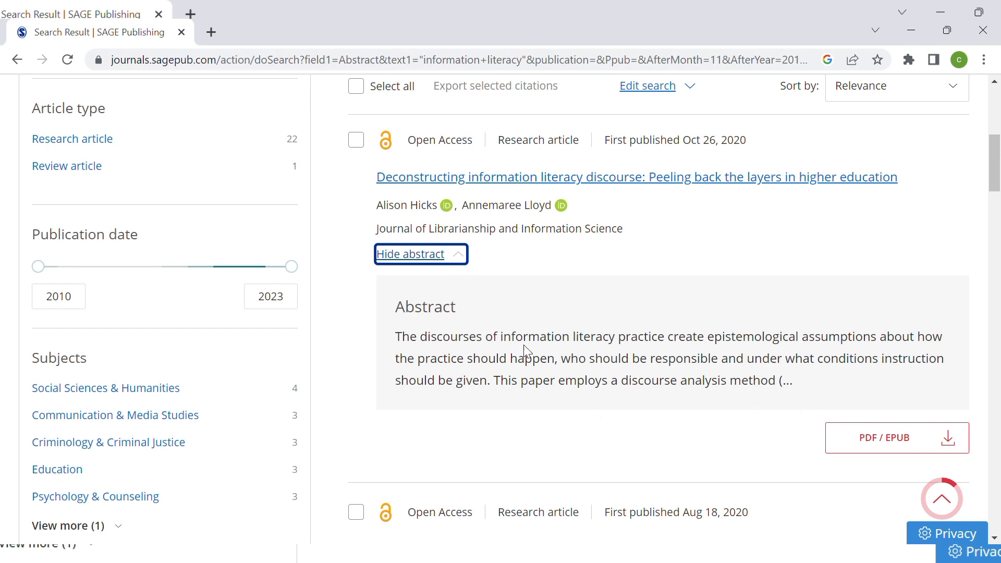
{"action": "left_click", "coordinate": [458, 267]}
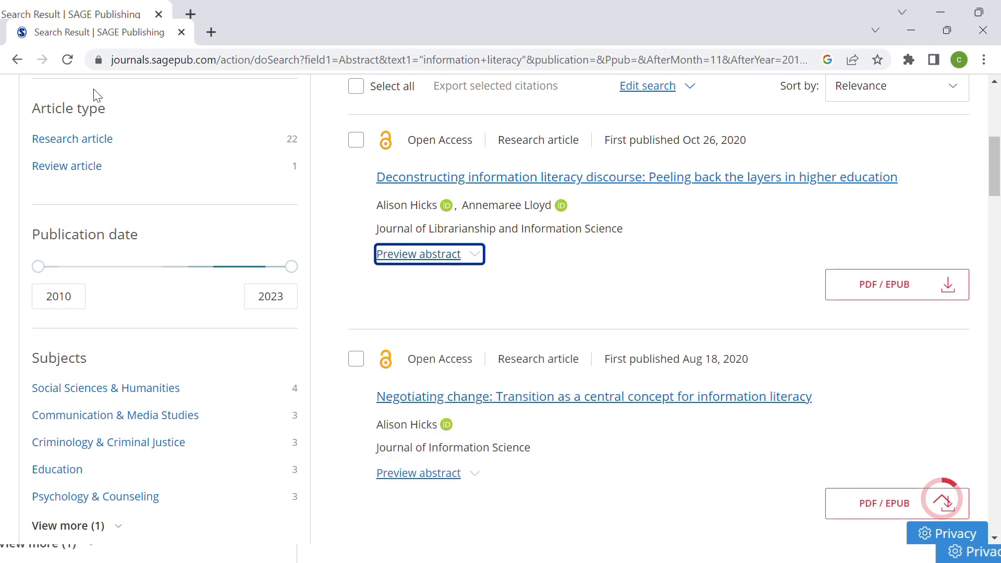
Step: Return to the advanced search form and enter the all-content query "instruction" AND "university library" OR "information literacy"
{"action": "left_click", "coordinate": [17, 59]}
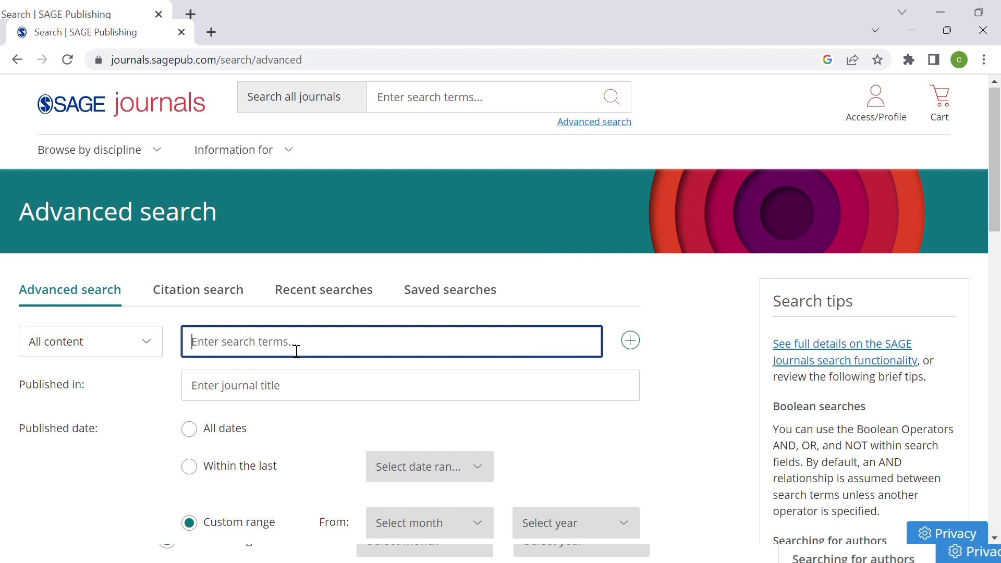
{"action": "type", "text": "\"instruction\" AND \"universi"}
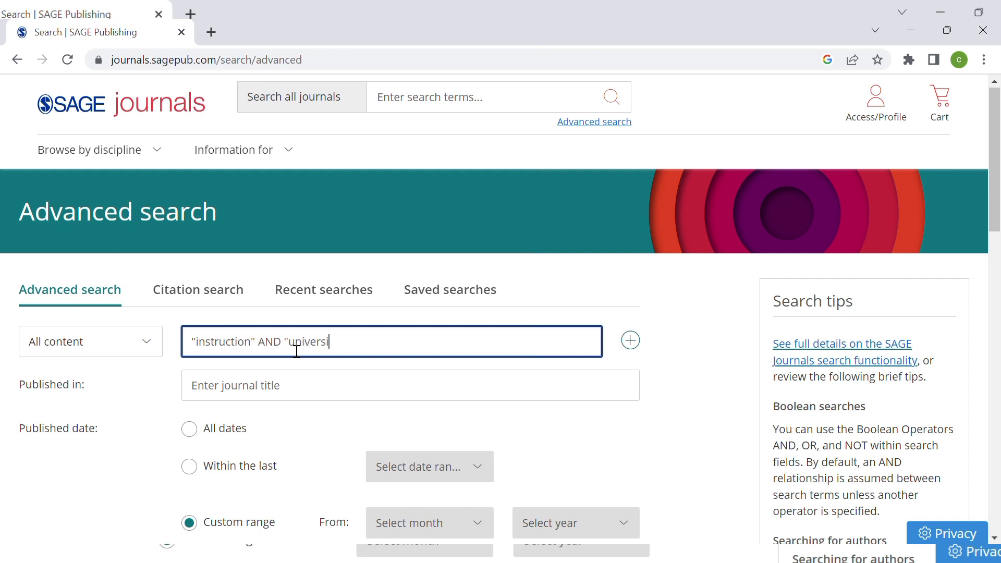
{"action": "type", "text": "ty library\" OR \"informa"}
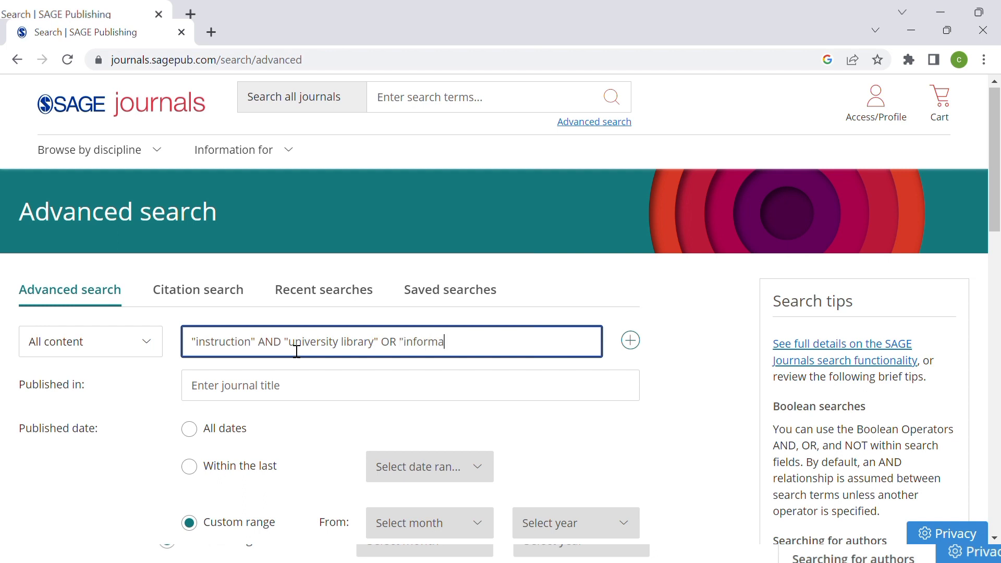
{"action": "type", "text": "tion literacy\""}
Step: Check that the access type is Open Access content only and run the Boolean search
{"action": "scroll", "coordinate": [326, 409], "scroll_direction": "down", "scroll_amount": 1}
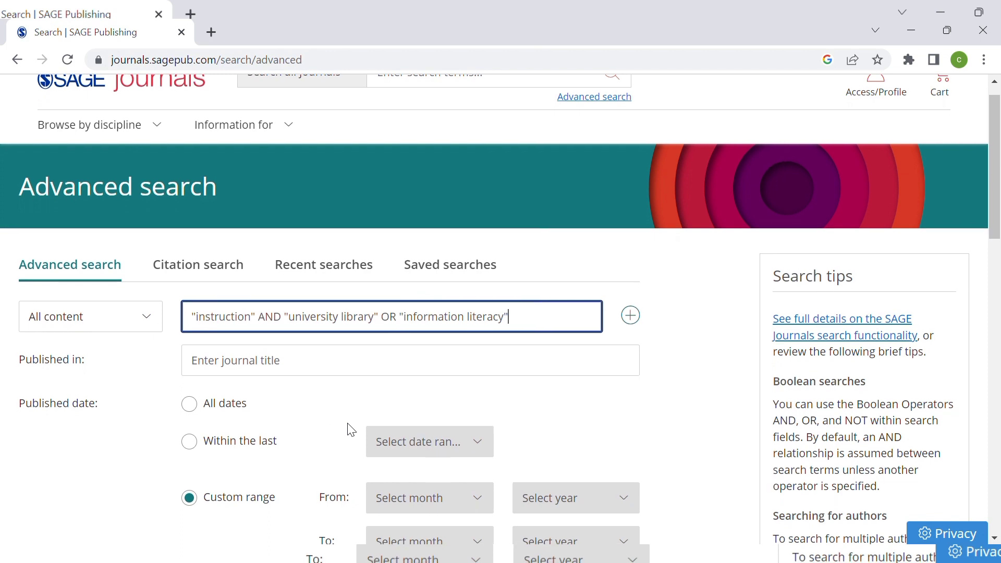
{"action": "scroll", "coordinate": [354, 425], "scroll_direction": "down", "scroll_amount": 1}
{"action": "scroll", "coordinate": [361, 419], "scroll_direction": "down", "scroll_amount": 4}
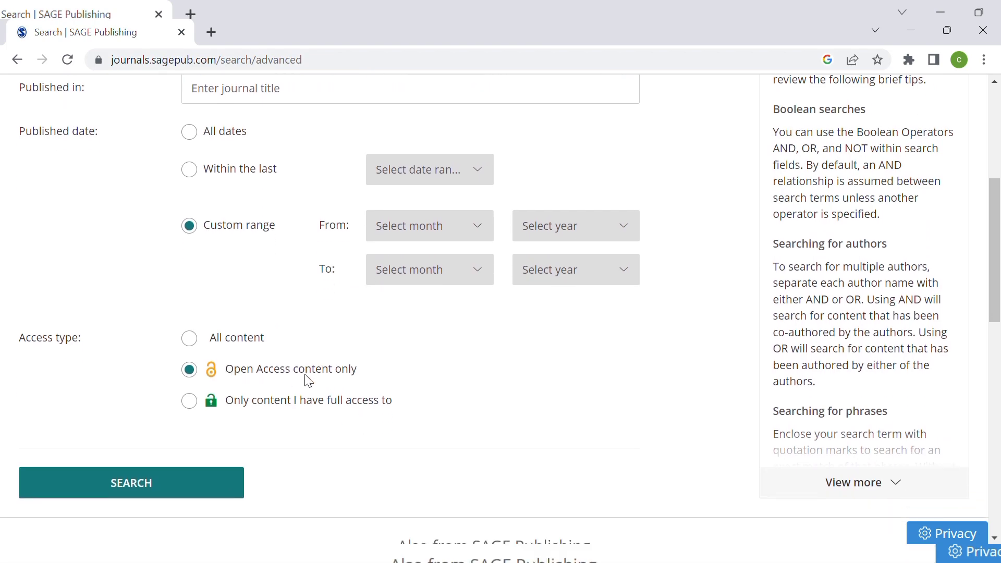
{"action": "scroll", "coordinate": [332, 384], "scroll_direction": "up", "scroll_amount": 5}
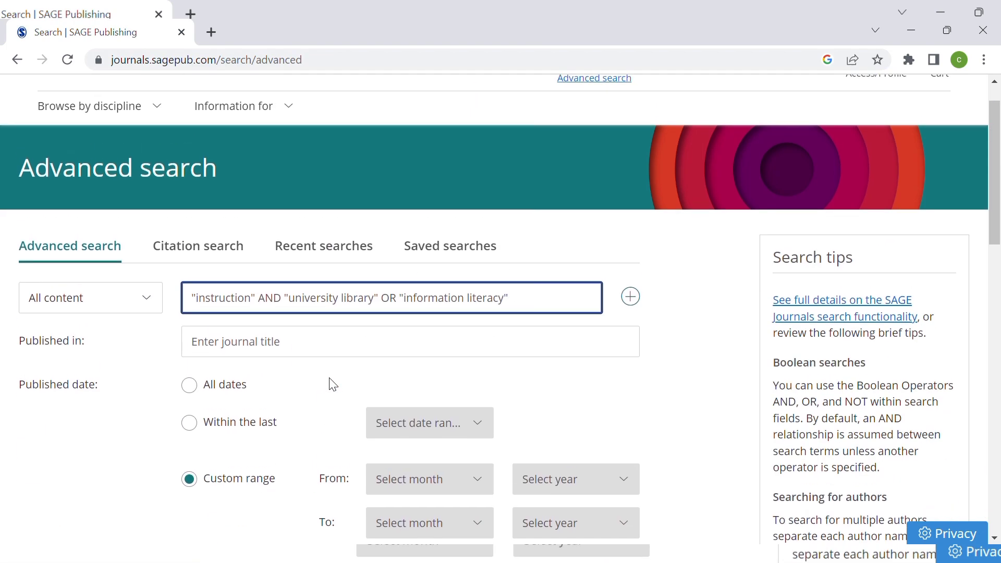
{"action": "scroll", "coordinate": [336, 386], "scroll_direction": "down", "scroll_amount": 1}
{"action": "scroll", "coordinate": [338, 386], "scroll_direction": "down", "scroll_amount": 5}
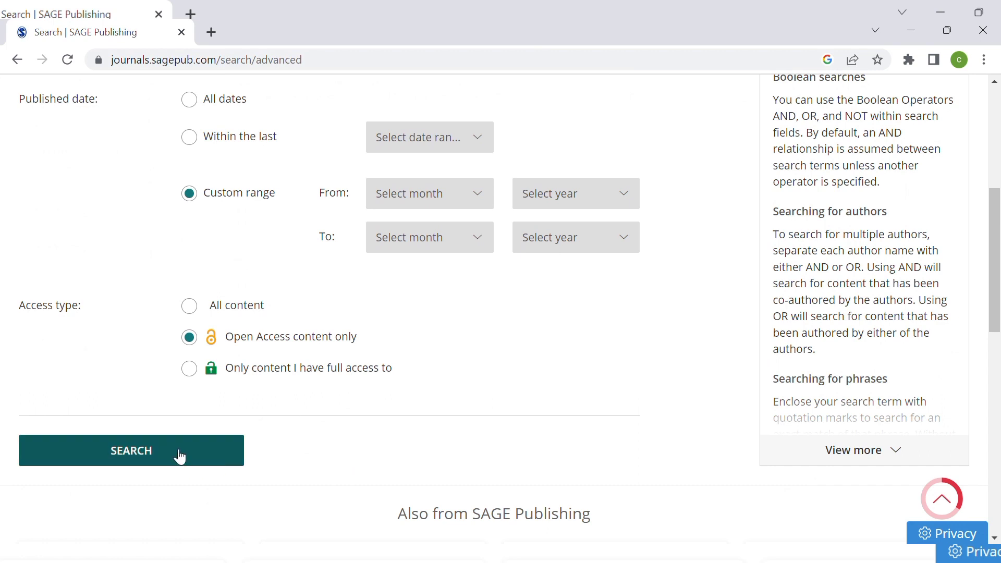
{"action": "left_click", "coordinate": [175, 454]}
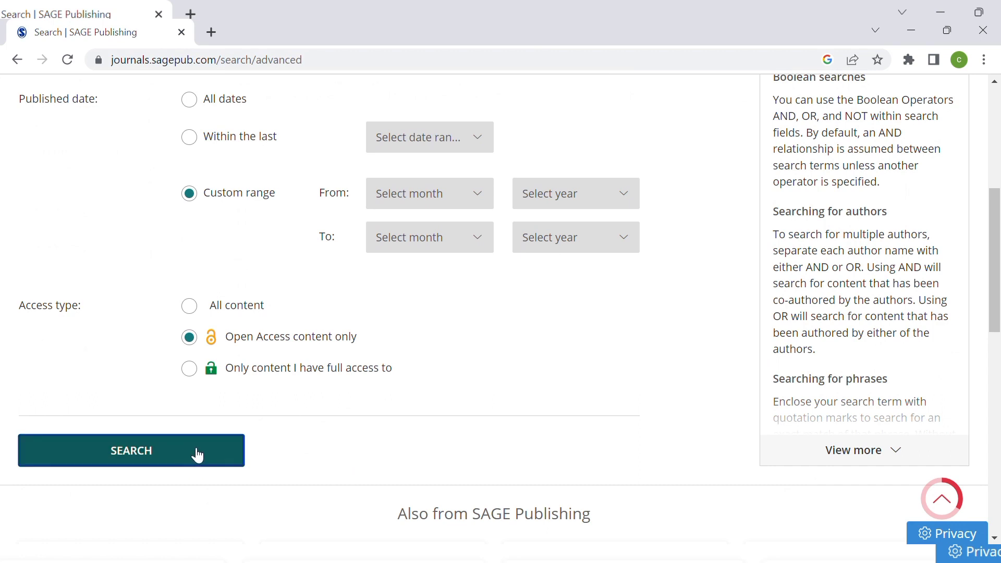
{"action": "left_click", "coordinate": [196, 454]}
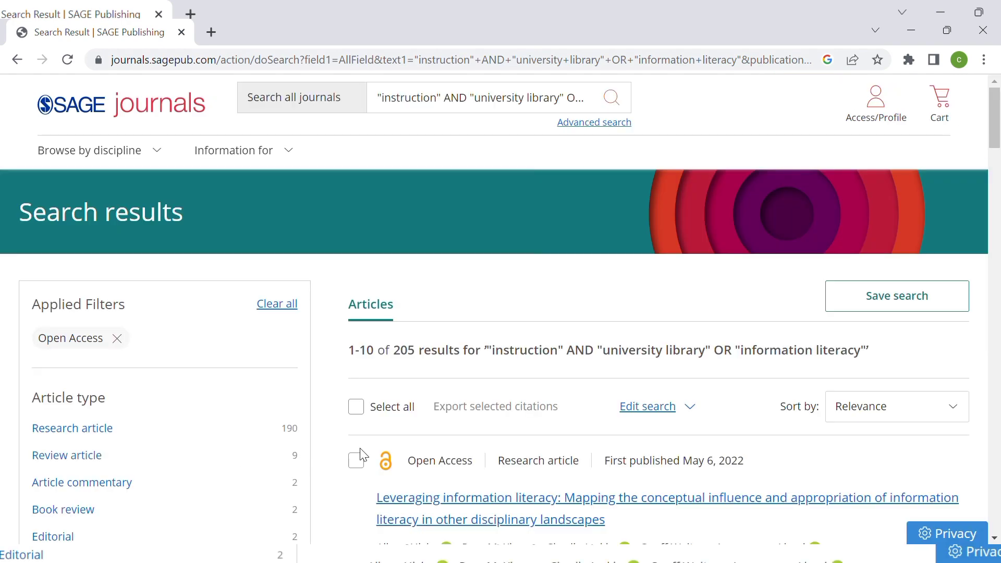
Step: Examine the Boolean search results, checking the applied filter, article types, publication dates and how the listed titles match the search terms
{"action": "scroll", "coordinate": [363, 455], "scroll_direction": "down", "scroll_amount": 1}
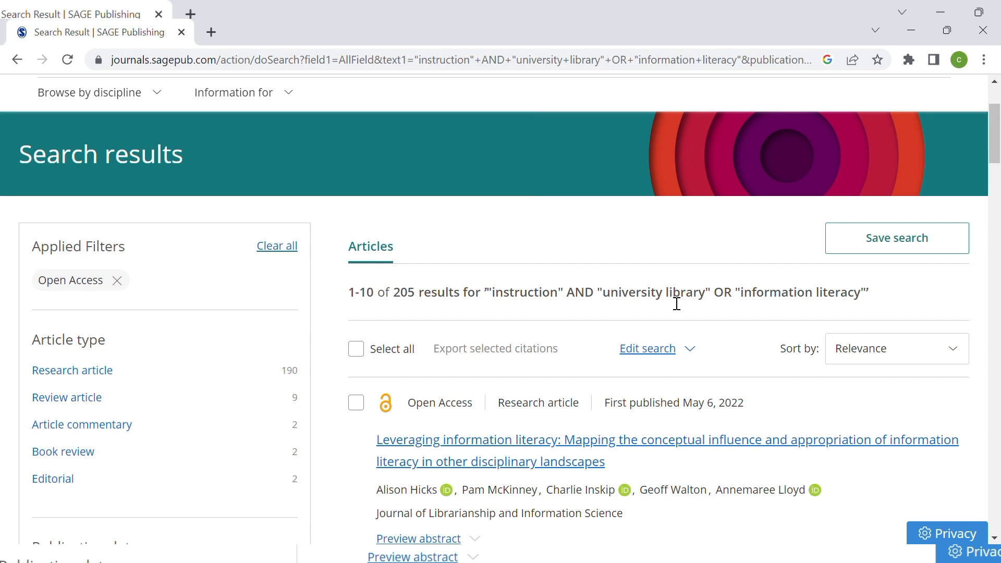
{"action": "scroll", "coordinate": [673, 302], "scroll_direction": "down", "scroll_amount": 1}
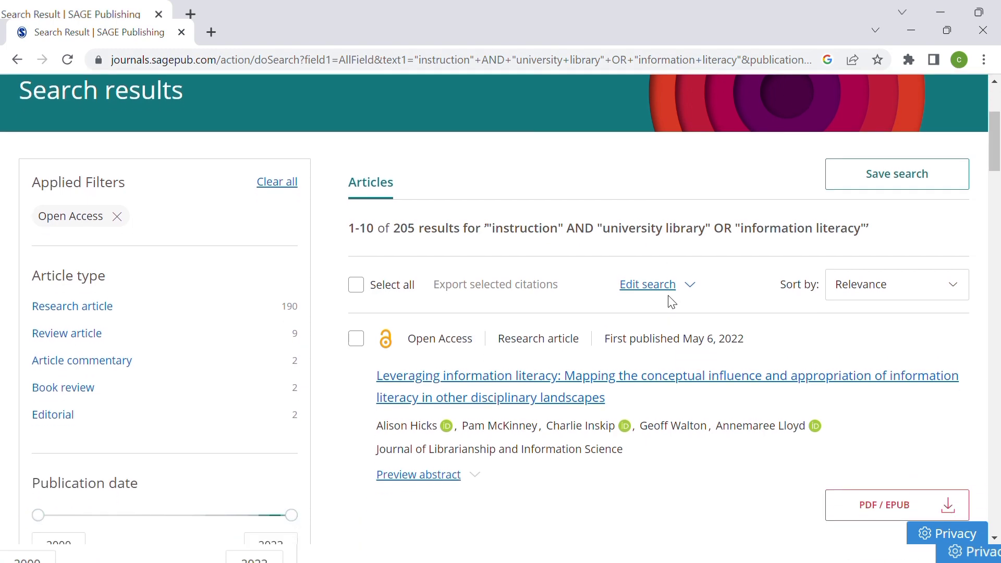
{"action": "scroll", "coordinate": [672, 302], "scroll_direction": "down", "scroll_amount": 5}
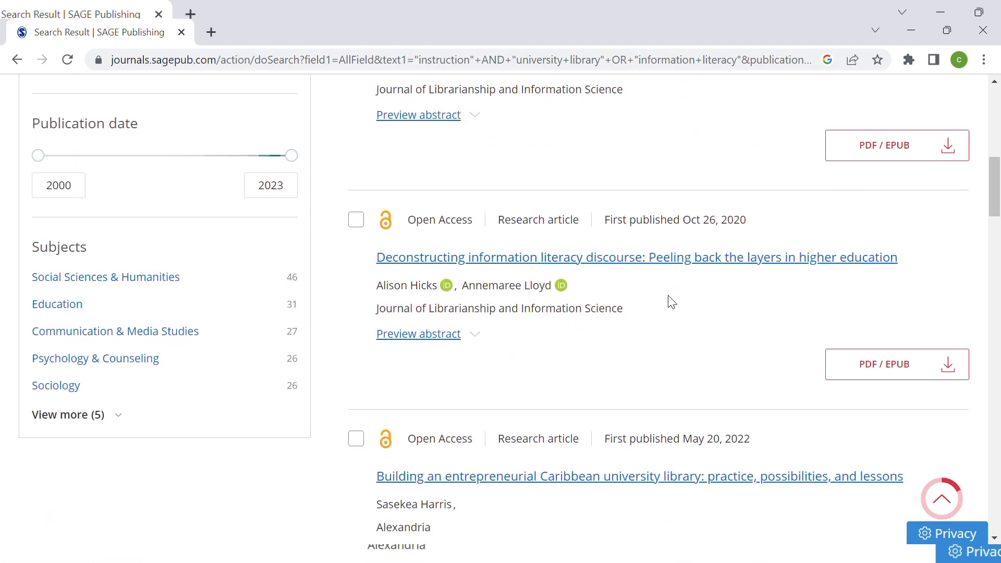
{"action": "scroll", "coordinate": [672, 302], "scroll_direction": "down", "scroll_amount": 4}
{"action": "scroll", "coordinate": [670, 301], "scroll_direction": "up", "scroll_amount": 7}
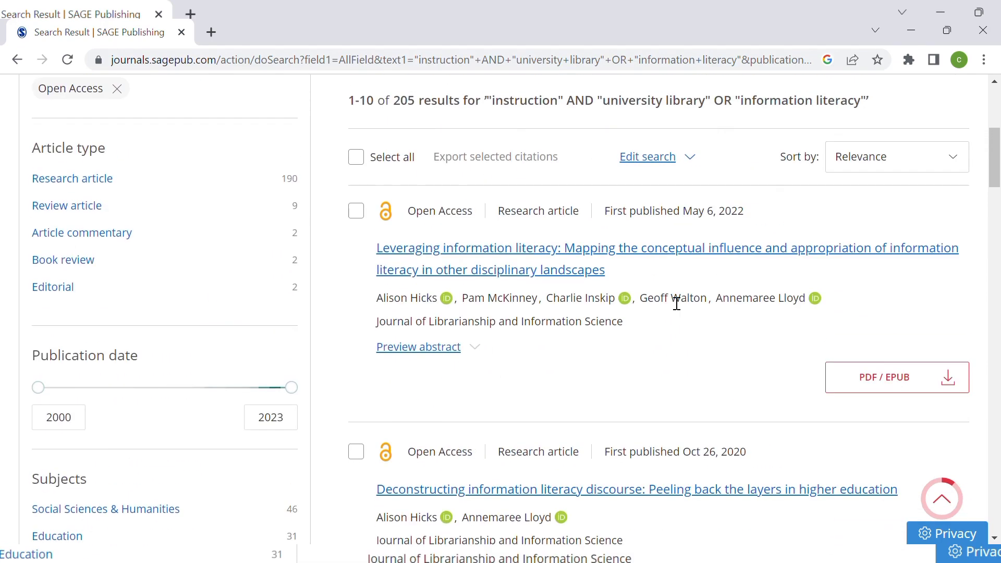
{"action": "scroll", "coordinate": [675, 302], "scroll_direction": "up", "scroll_amount": 2}
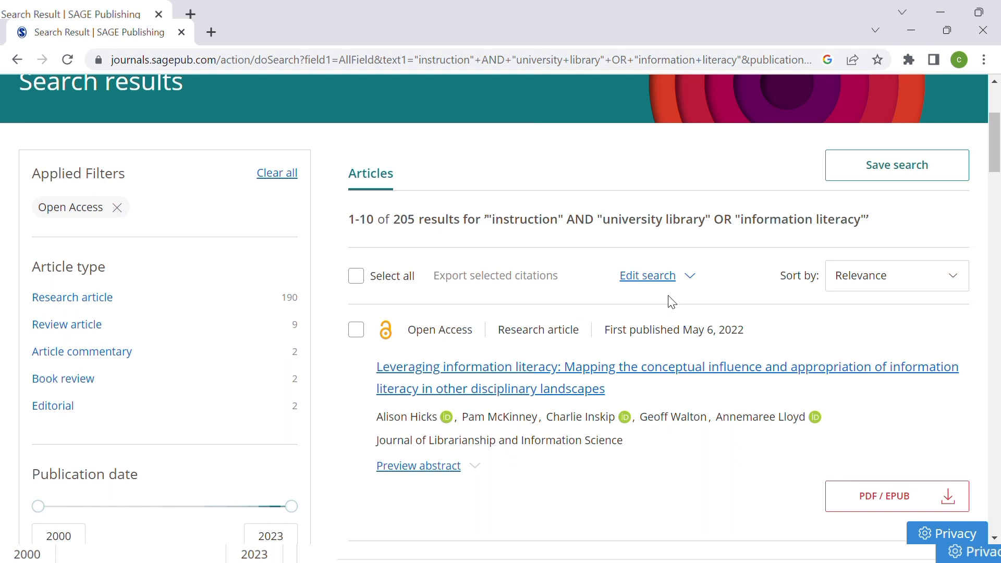
{"action": "scroll", "coordinate": [672, 302], "scroll_direction": "down", "scroll_amount": 1}
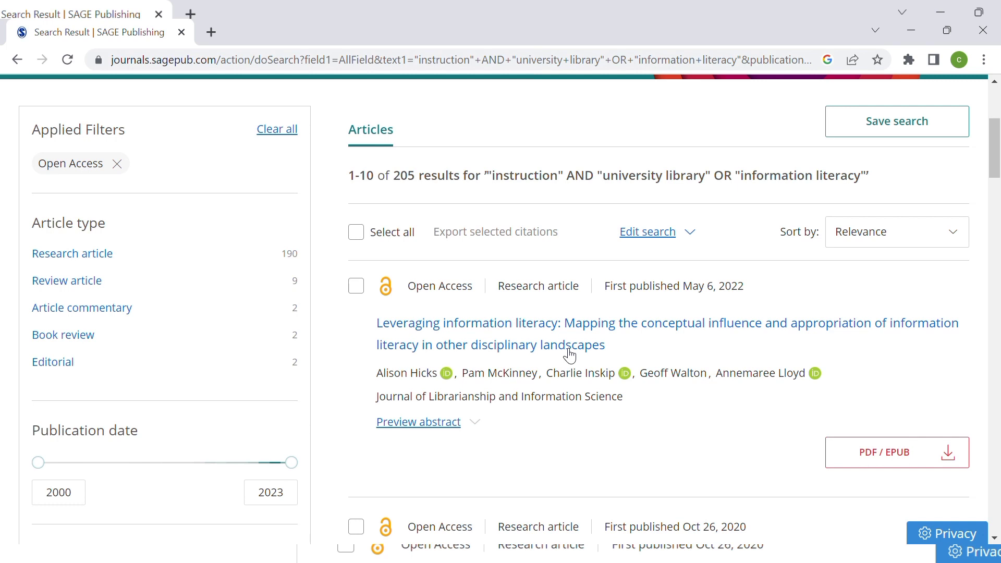
{"action": "scroll", "coordinate": [570, 356], "scroll_direction": "down", "scroll_amount": 1}
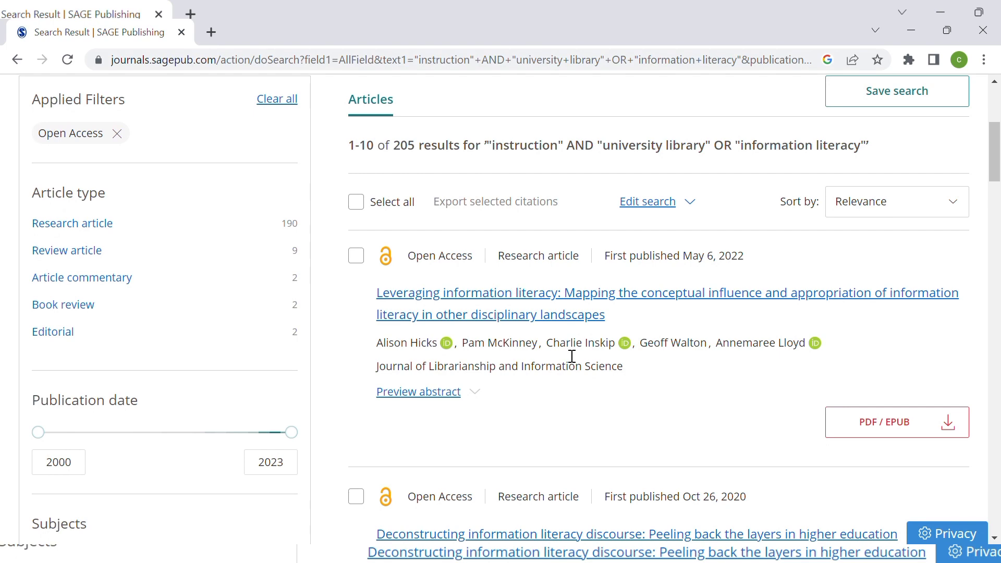
Step: Preview the abstract of the article "Leveraging information literacy" in the results, and collapse it again
{"action": "left_click", "coordinate": [443, 394]}
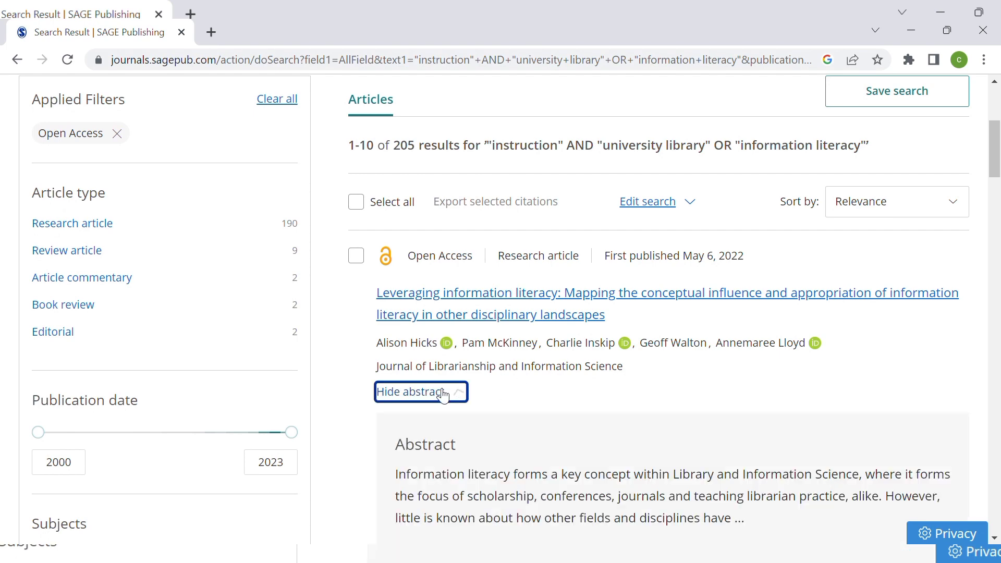
{"action": "scroll", "coordinate": [493, 415], "scroll_direction": "down", "scroll_amount": 2}
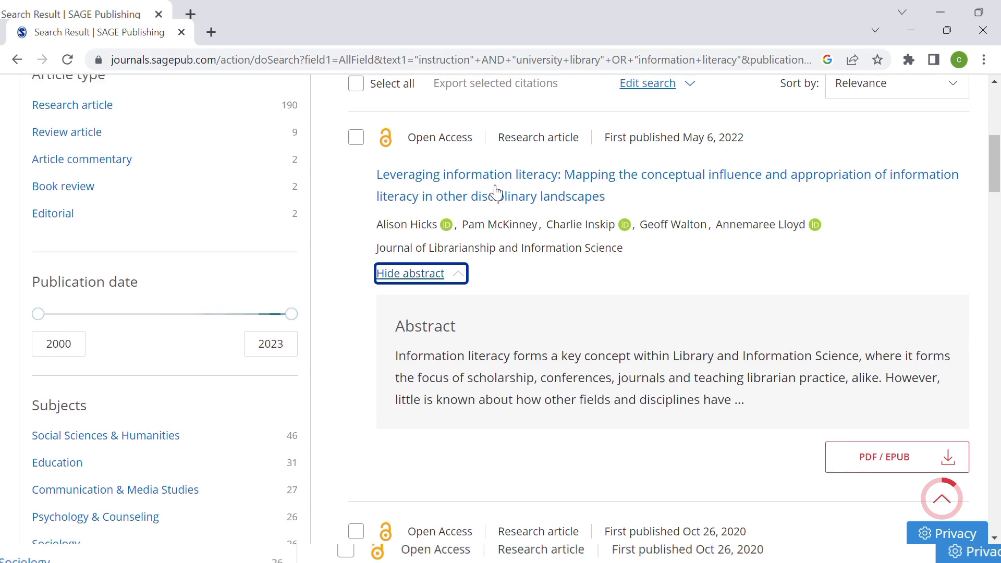
{"action": "scroll", "coordinate": [494, 192], "scroll_direction": "up", "scroll_amount": 1}
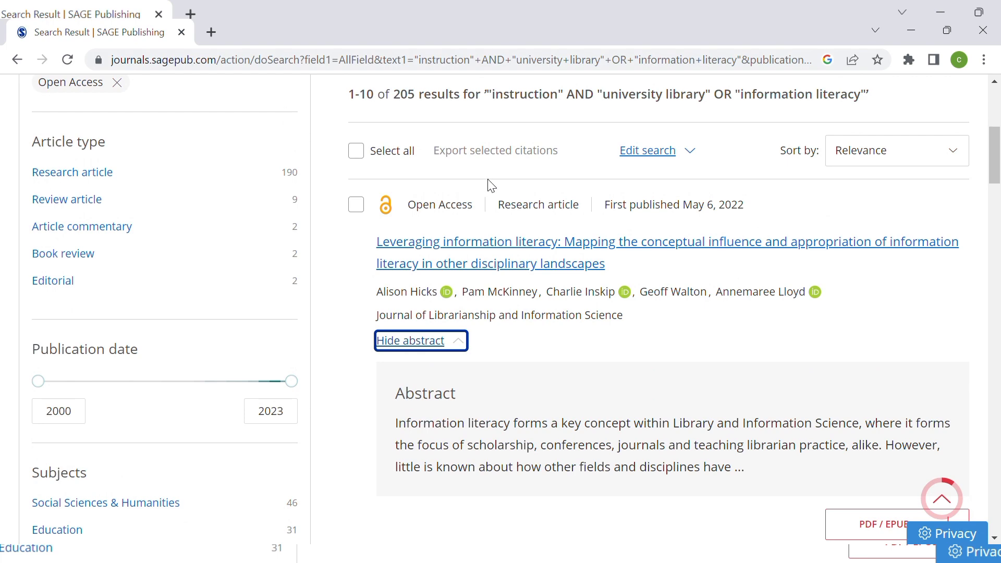
{"action": "scroll", "coordinate": [490, 184], "scroll_direction": "down", "scroll_amount": 2}
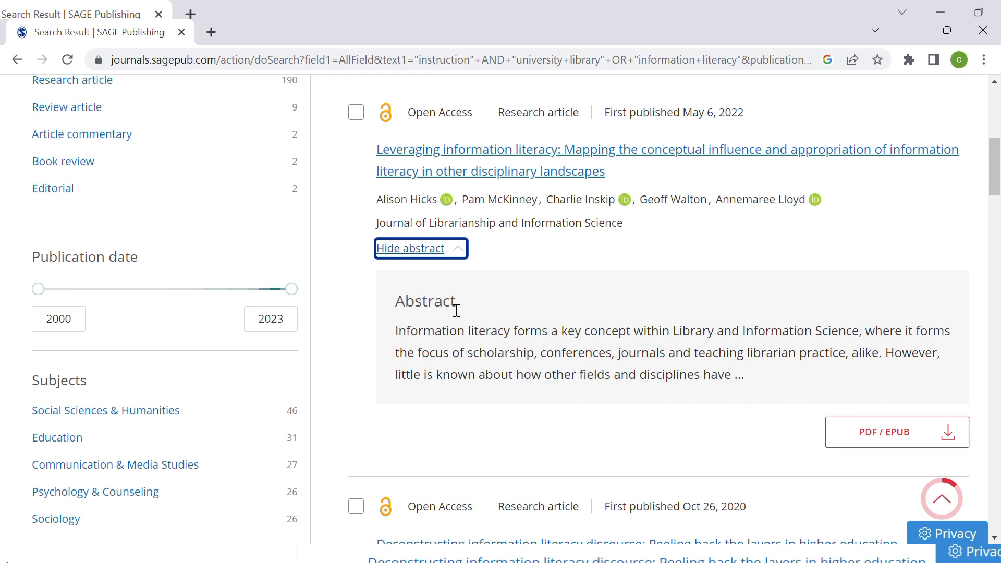
{"action": "left_click", "coordinate": [460, 253]}
Step: Open the full page of the first result, "Leveraging information literacy: Mapping the conceptual influence and appropriation of information literacy in other disciplinary landscapes"
{"action": "scroll", "coordinate": [530, 293], "scroll_direction": "down", "scroll_amount": 2}
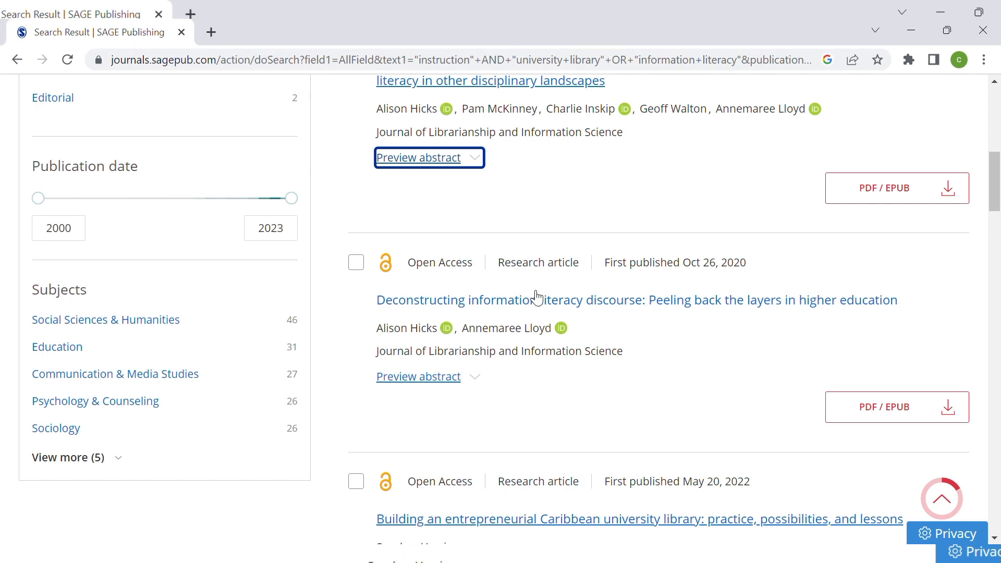
{"action": "scroll", "coordinate": [537, 297], "scroll_direction": "up", "scroll_amount": 3}
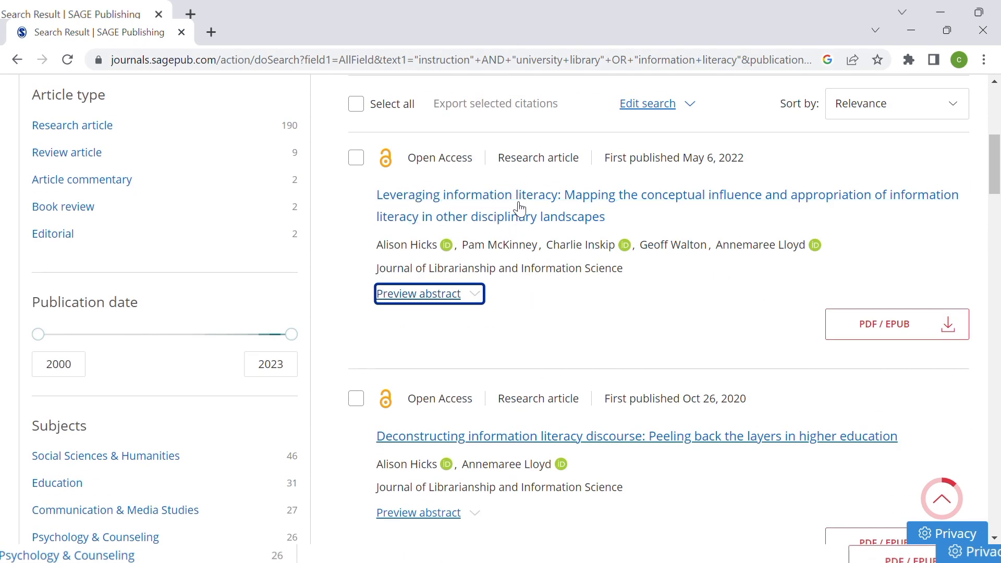
{"action": "scroll", "coordinate": [516, 206], "scroll_direction": "up", "scroll_amount": 1}
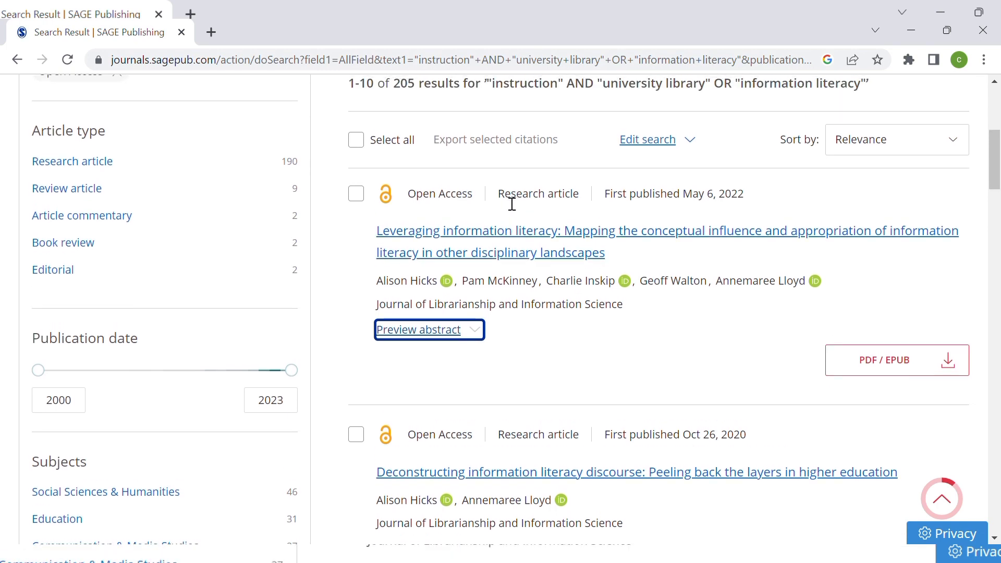
{"action": "left_click", "coordinate": [485, 231]}
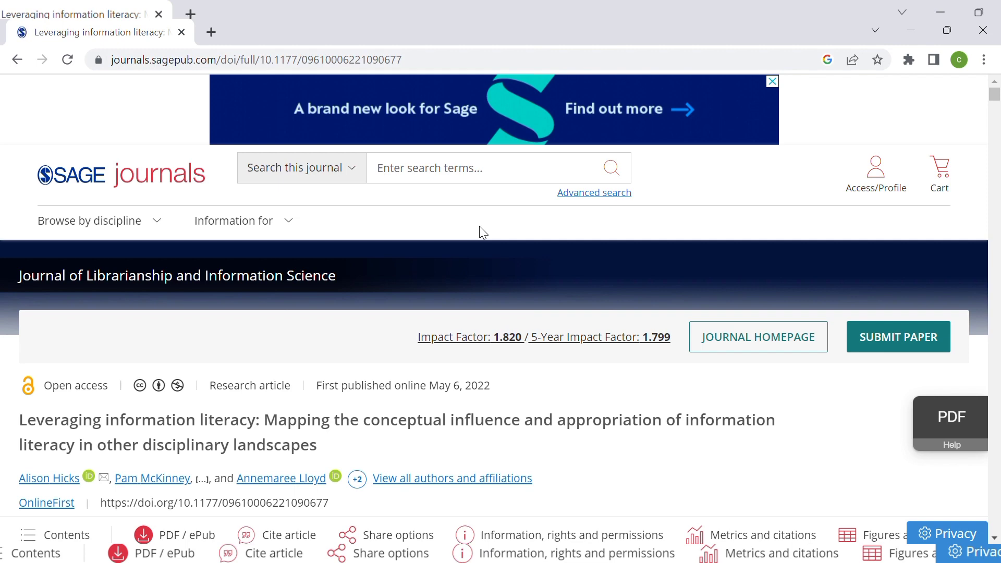
Step: Examine the opened article's header details, full abstract and the start of its introduction
{"action": "scroll", "coordinate": [479, 226], "scroll_direction": "down", "scroll_amount": 3}
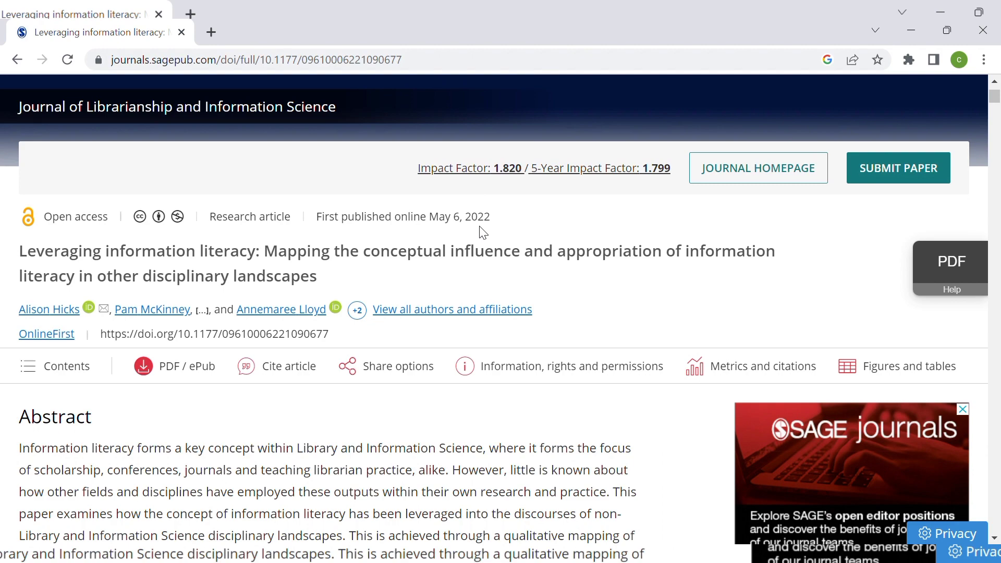
{"action": "scroll", "coordinate": [483, 233], "scroll_direction": "down", "scroll_amount": 5}
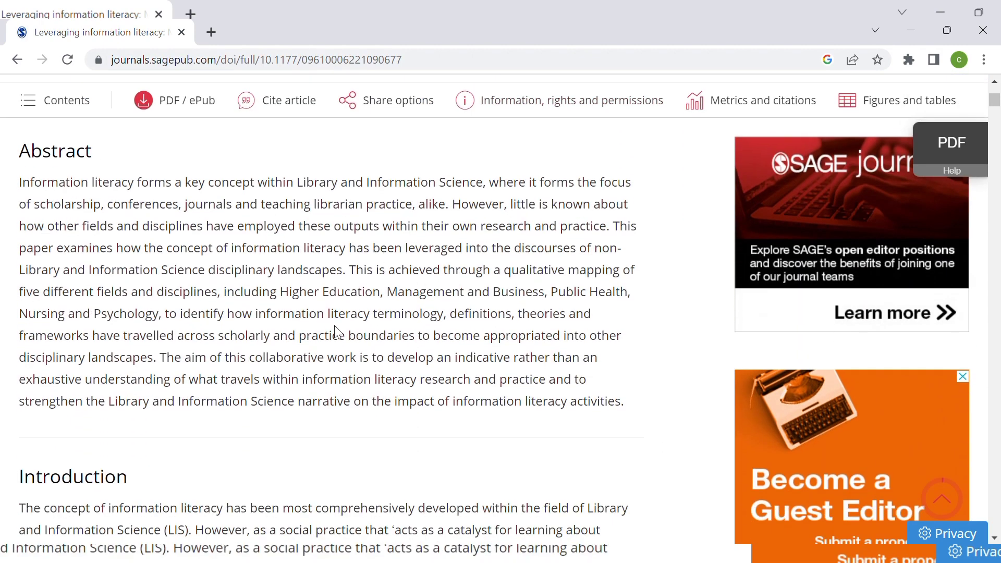
{"action": "scroll", "coordinate": [479, 235], "scroll_direction": "up", "scroll_amount": 2}
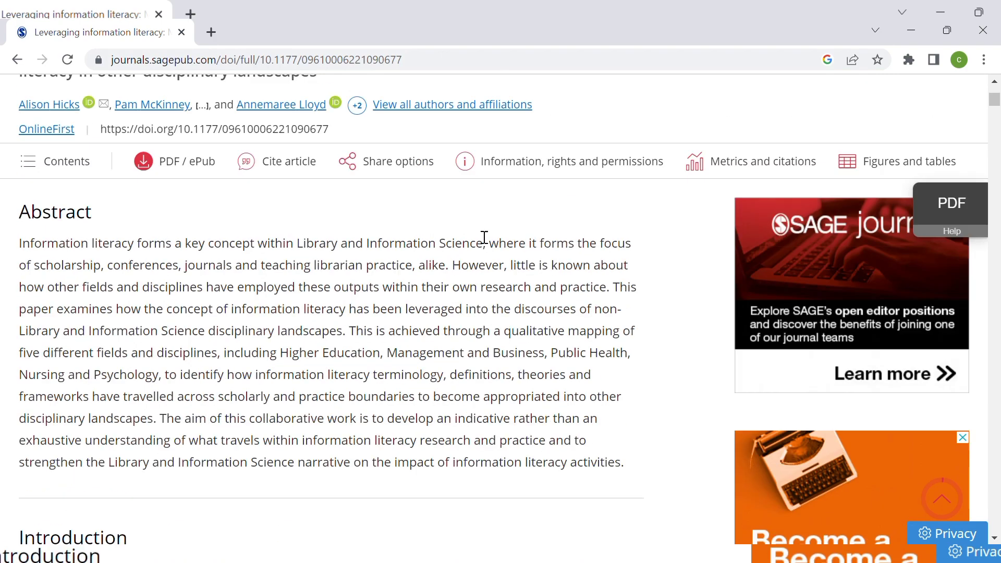
{"action": "scroll", "coordinate": [480, 236], "scroll_direction": "down", "scroll_amount": 5}
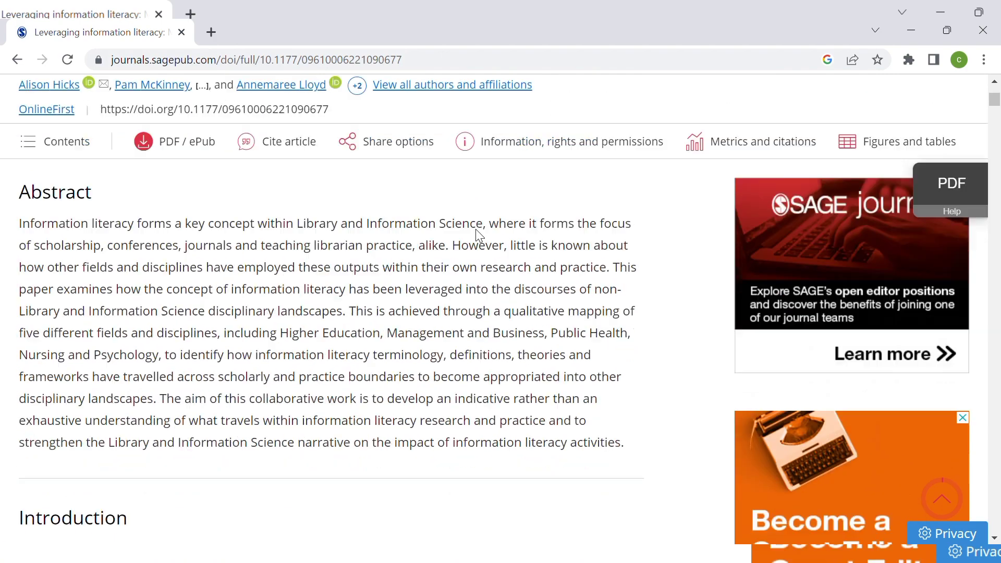
{"action": "scroll", "coordinate": [479, 236], "scroll_direction": "down", "scroll_amount": 7}
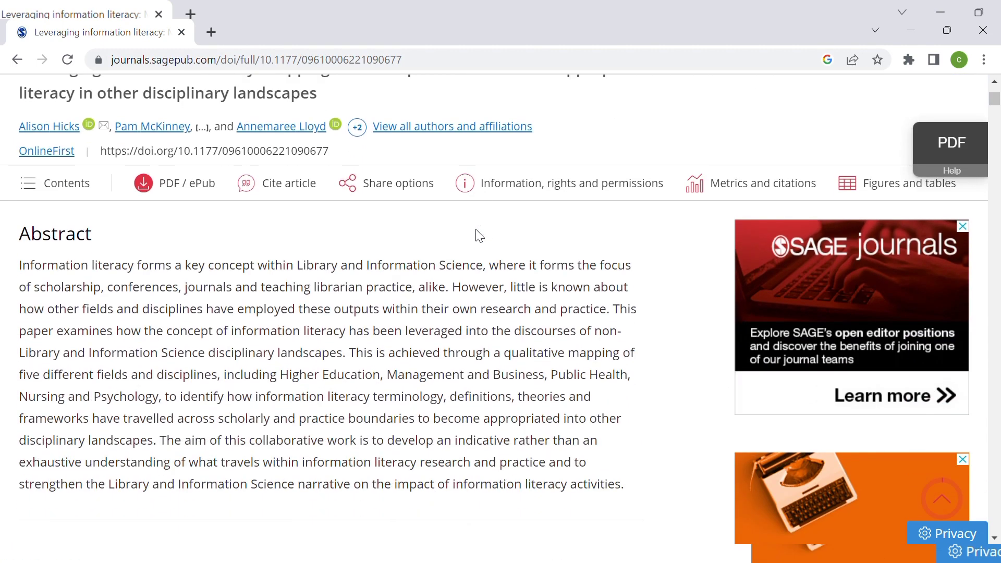
{"action": "scroll", "coordinate": [479, 236], "scroll_direction": "down", "scroll_amount": 1}
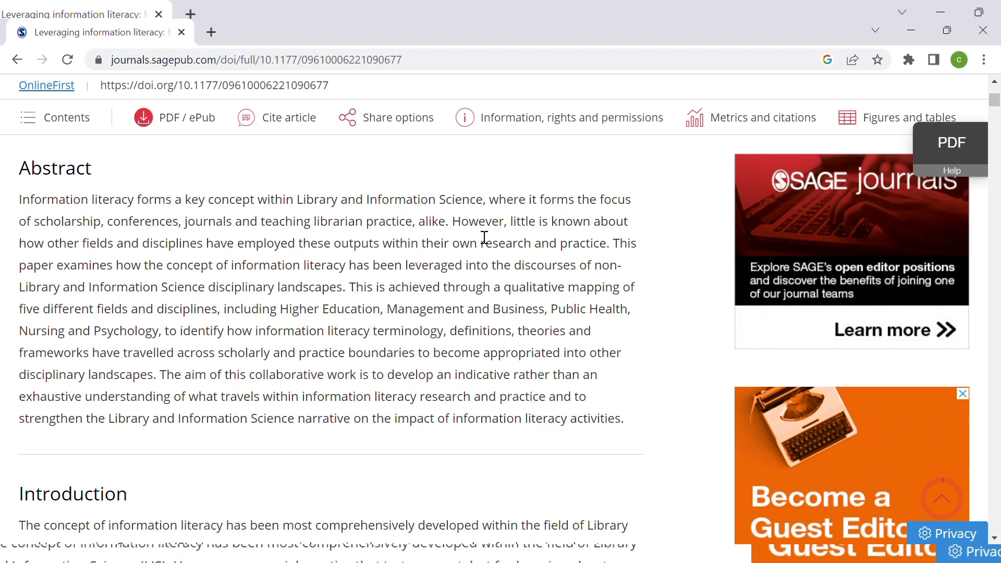
Step: Open the PDF / ePub version of the article "Leveraging information literacy" in the online reader
{"action": "scroll", "coordinate": [482, 237], "scroll_direction": "up", "scroll_amount": 1}
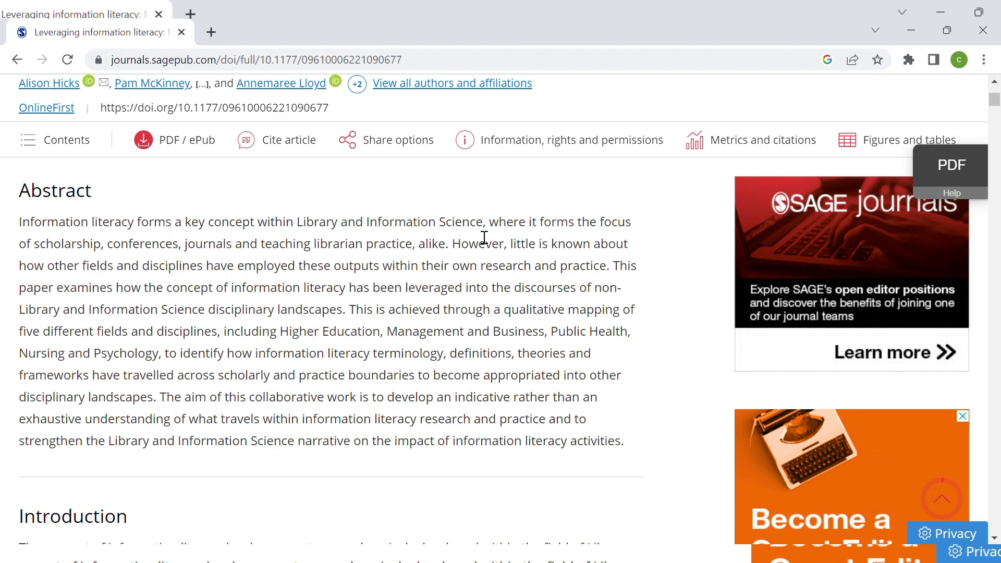
{"action": "scroll", "coordinate": [484, 238], "scroll_direction": "down", "scroll_amount": 2}
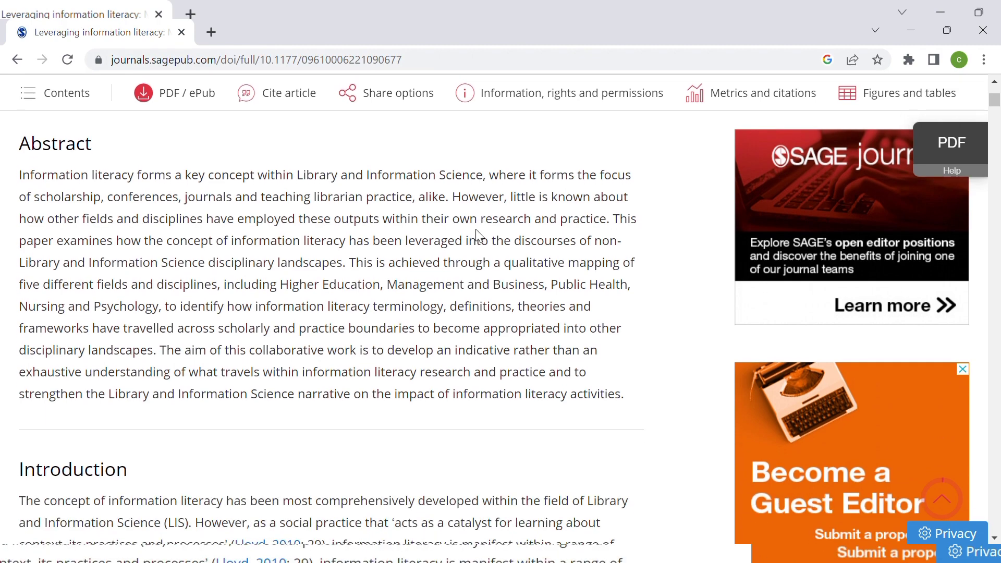
{"action": "scroll", "coordinate": [477, 236], "scroll_direction": "down", "scroll_amount": 3}
{"action": "scroll", "coordinate": [483, 237], "scroll_direction": "up", "scroll_amount": 5}
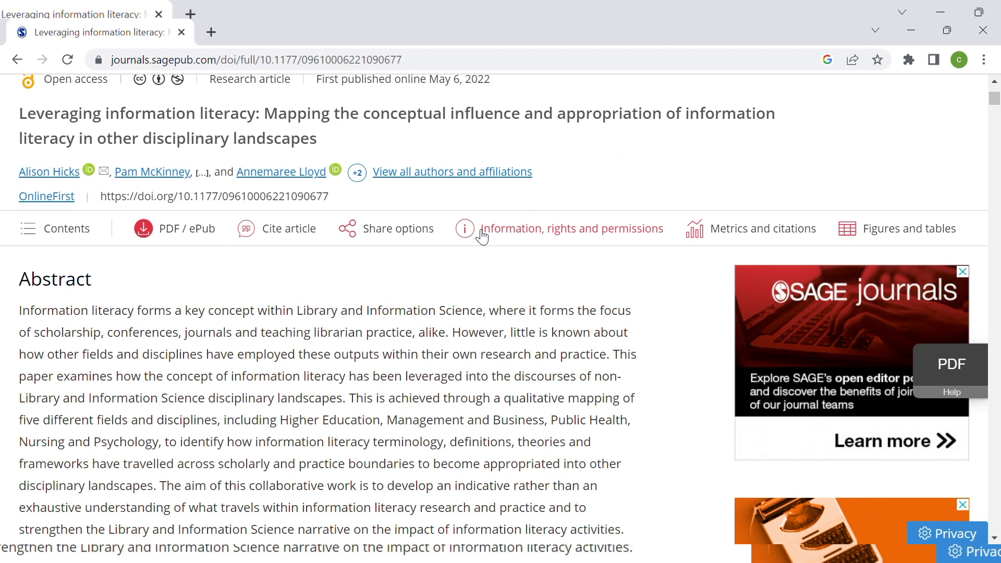
{"action": "left_click", "coordinate": [171, 231]}
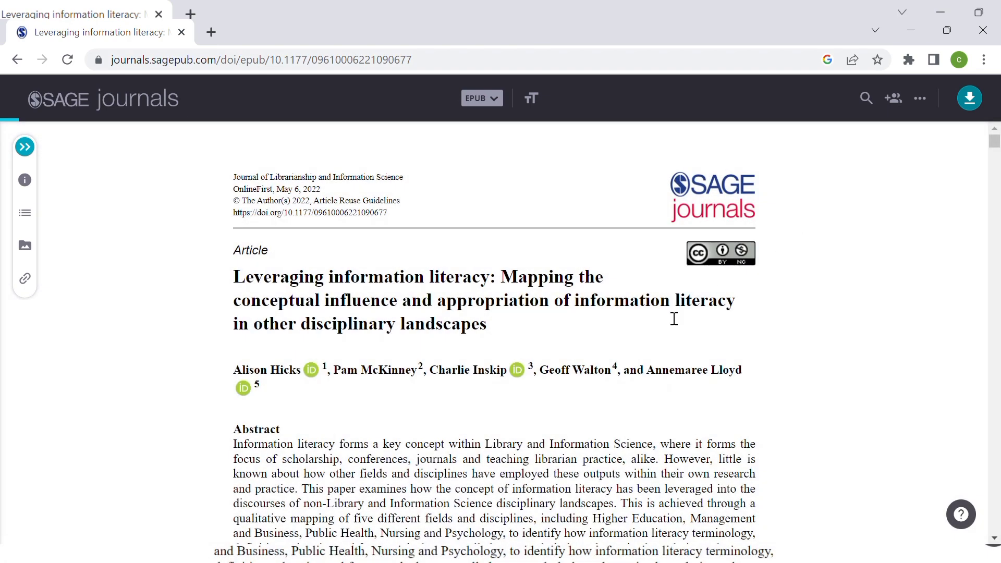
Step: Skim the ePub text from the abstract and keywords through the introduction to the literature review, and return to the article's title
{"action": "scroll", "coordinate": [583, 346], "scroll_direction": "down", "scroll_amount": 14}
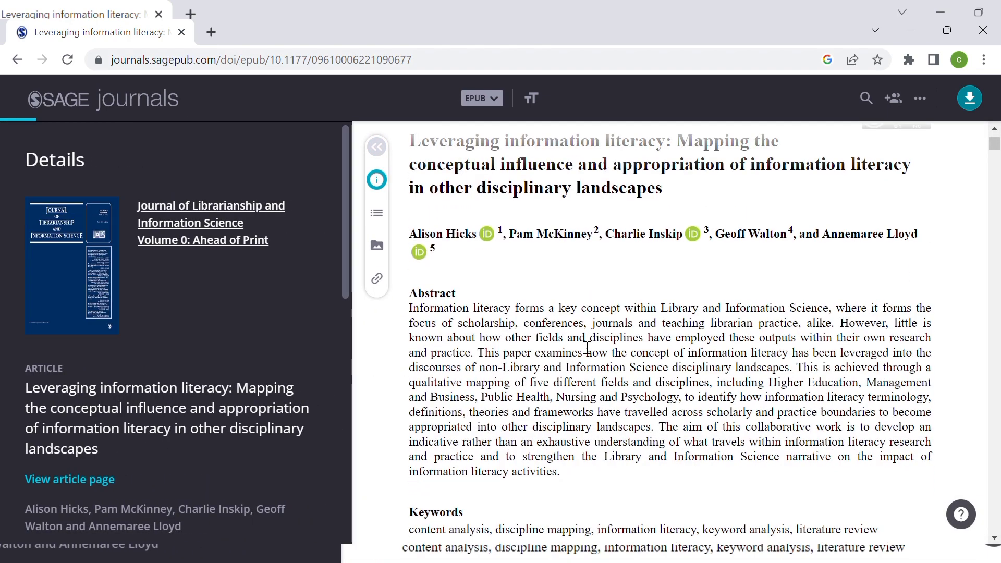
{"action": "scroll", "coordinate": [588, 348], "scroll_direction": "down", "scroll_amount": 7}
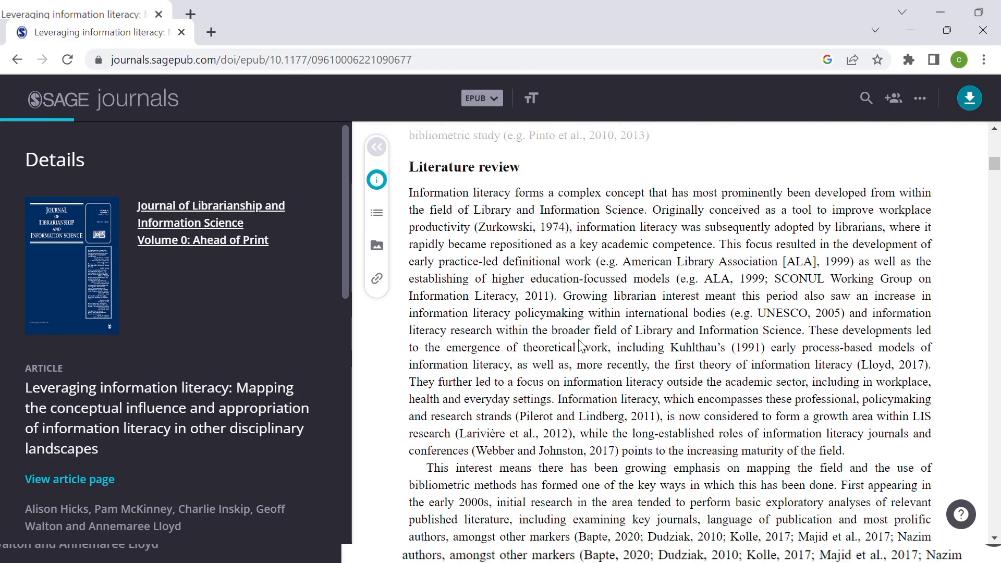
{"action": "scroll", "coordinate": [582, 346], "scroll_direction": "down", "scroll_amount": 7}
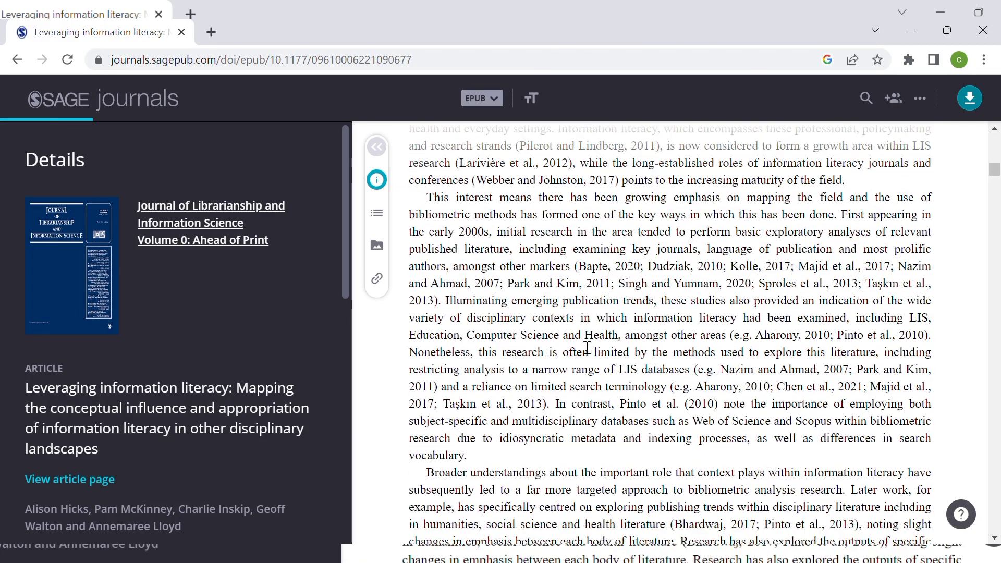
{"action": "scroll", "coordinate": [587, 347], "scroll_direction": "up", "scroll_amount": 12}
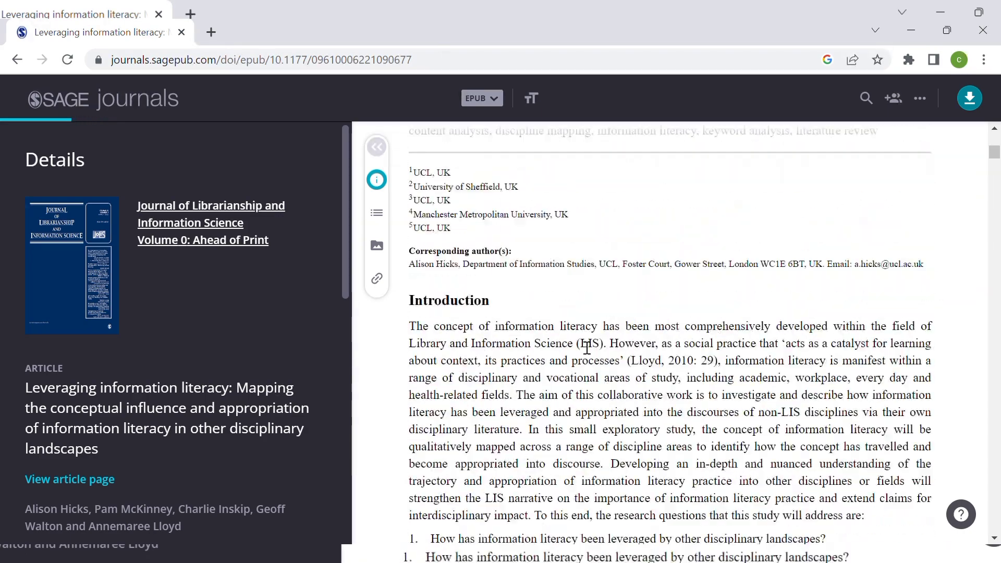
{"action": "scroll", "coordinate": [582, 346], "scroll_direction": "up", "scroll_amount": 1}
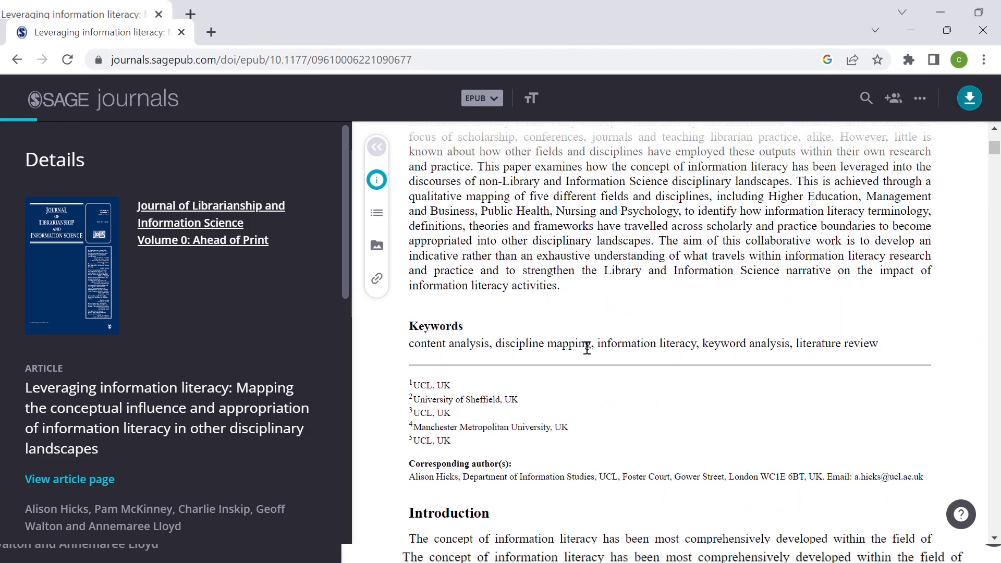
{"action": "scroll", "coordinate": [504, 324], "scroll_direction": "up", "scroll_amount": 2}
{"action": "scroll", "coordinate": [504, 324], "scroll_direction": "up", "scroll_amount": 5}
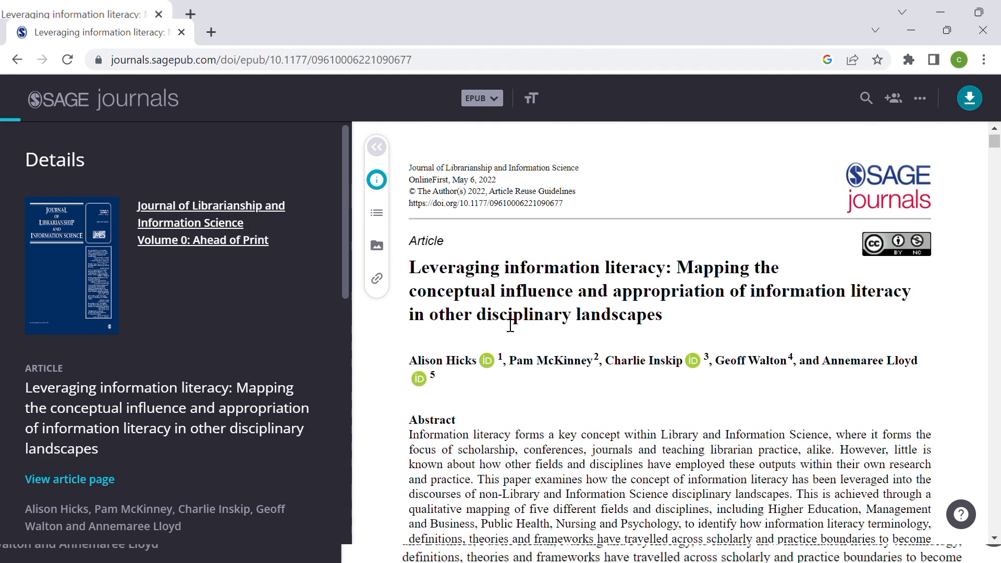